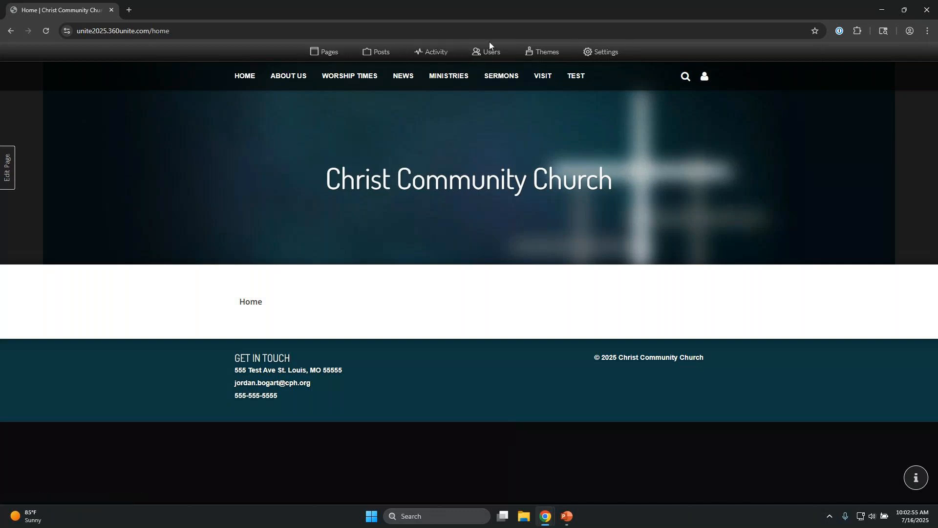
Open the site's user administration and look at the list of people.
left_click(477, 55)
left_click(491, 53)
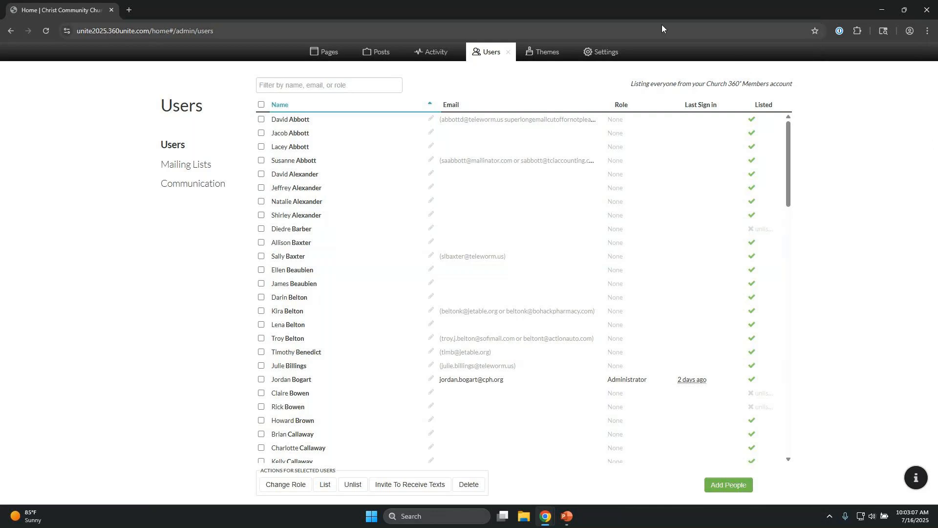
left_click_drag(629, 85, 798, 86)
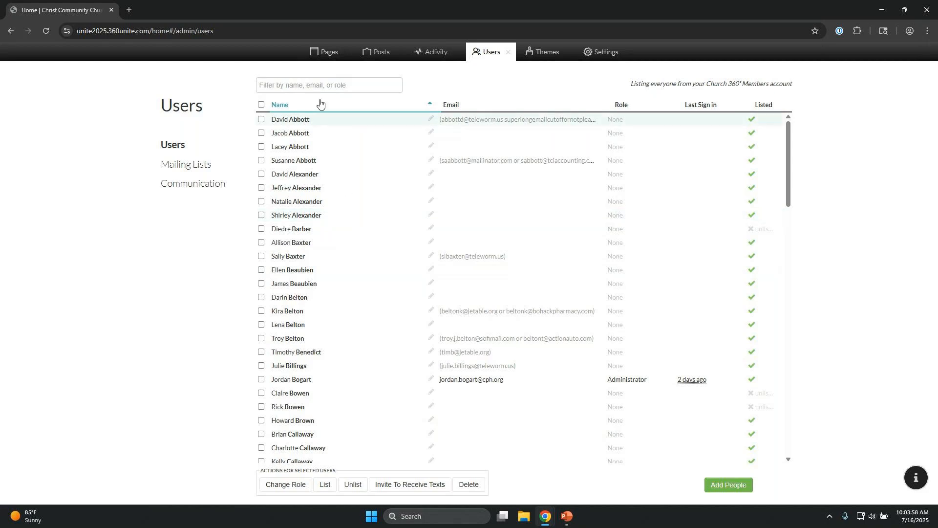
Filter the user list by a person's last name and clear the filter again.
left_click(288, 88)
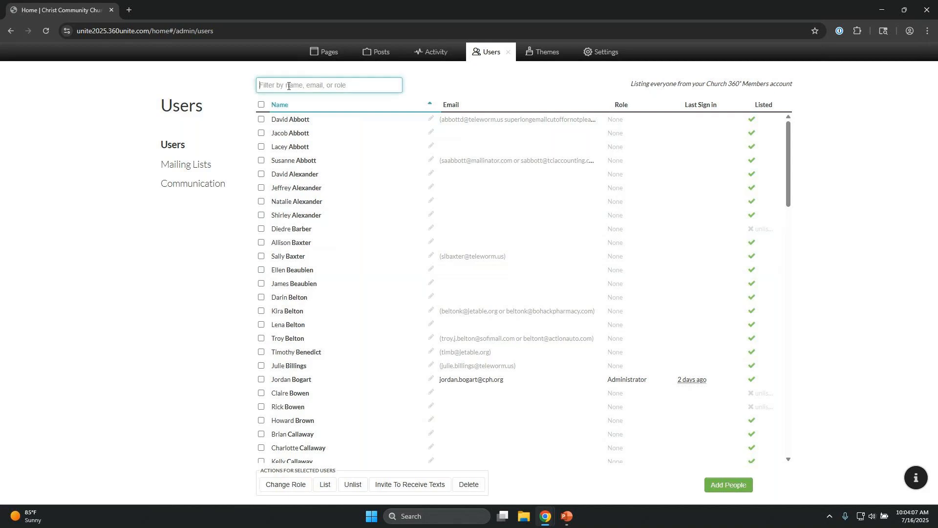
type("bogart")
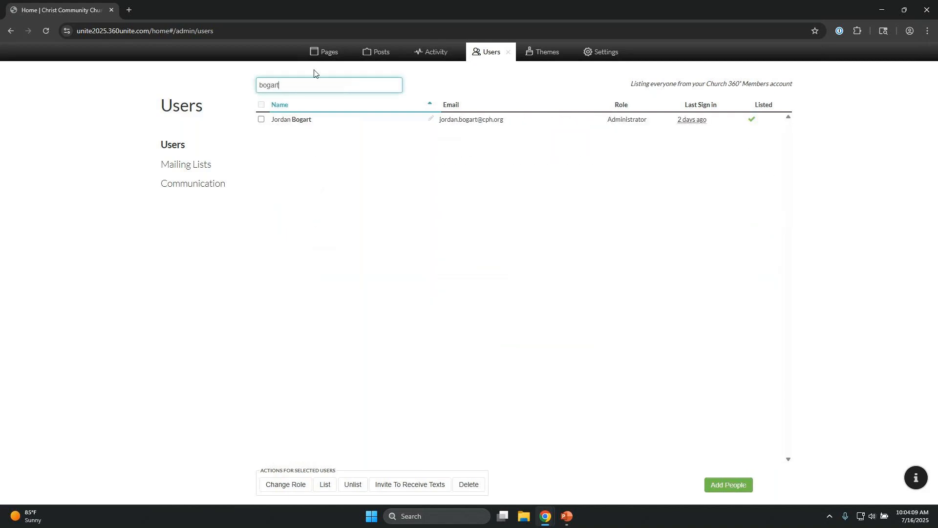
key("BackSpace")
key("BackSpace")
key("BackSpace")
key("BackSpace")
key("BackSpace")
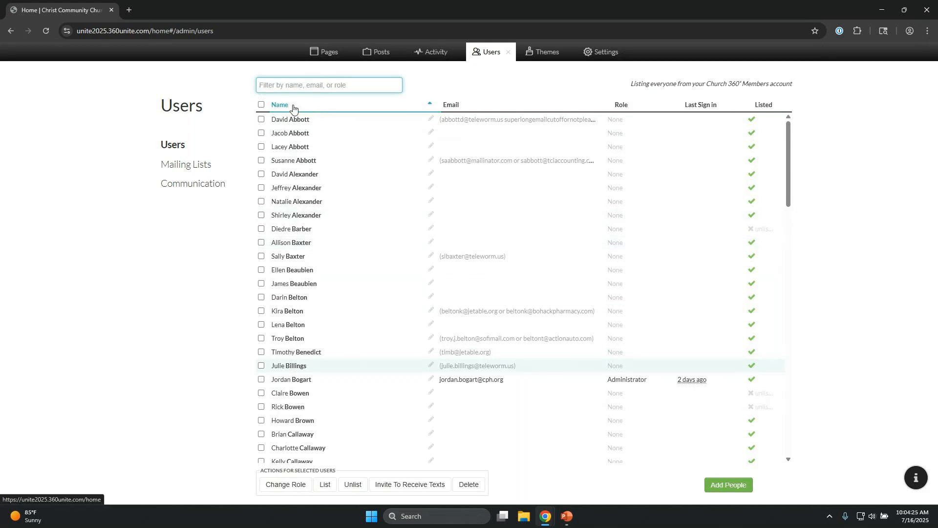
Sort the user list by name, email, role, last sign-in and listed status in turn, finishing with ascending name order.
left_click(391, 109)
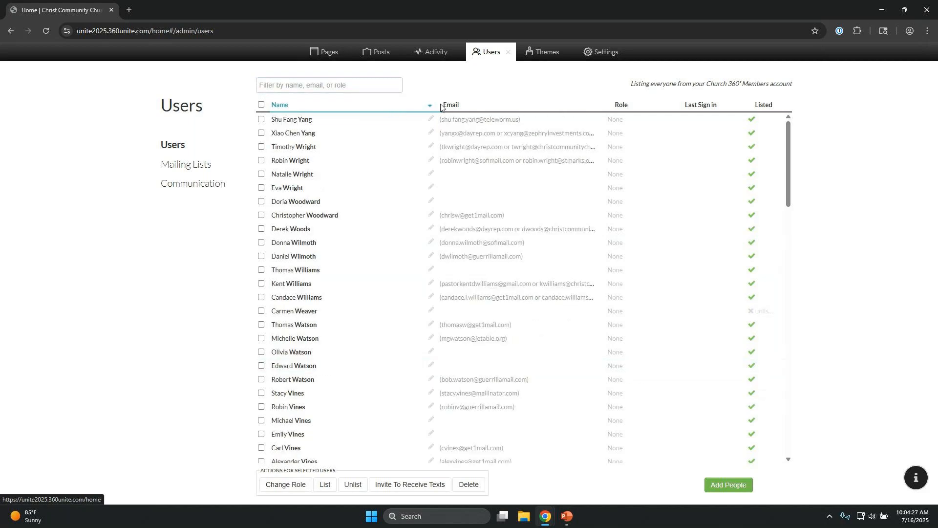
left_click(473, 107)
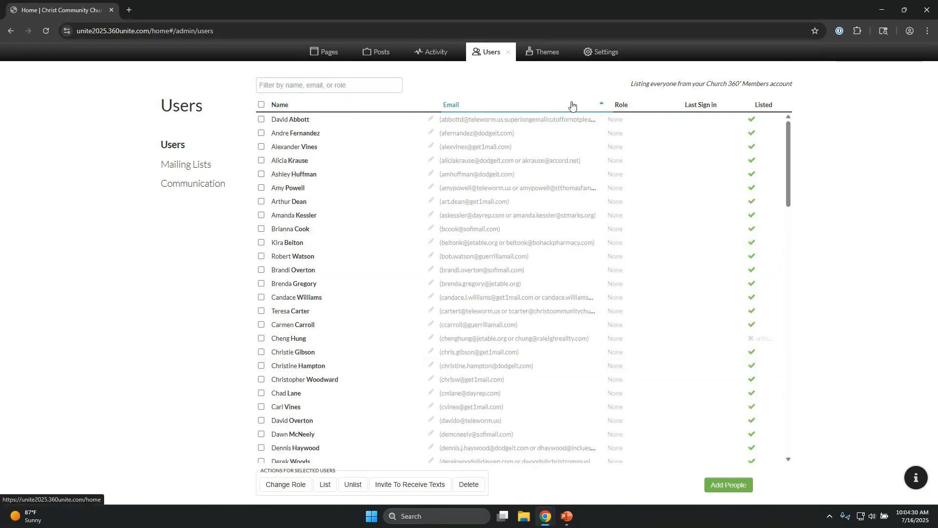
left_click(617, 106)
left_click(700, 105)
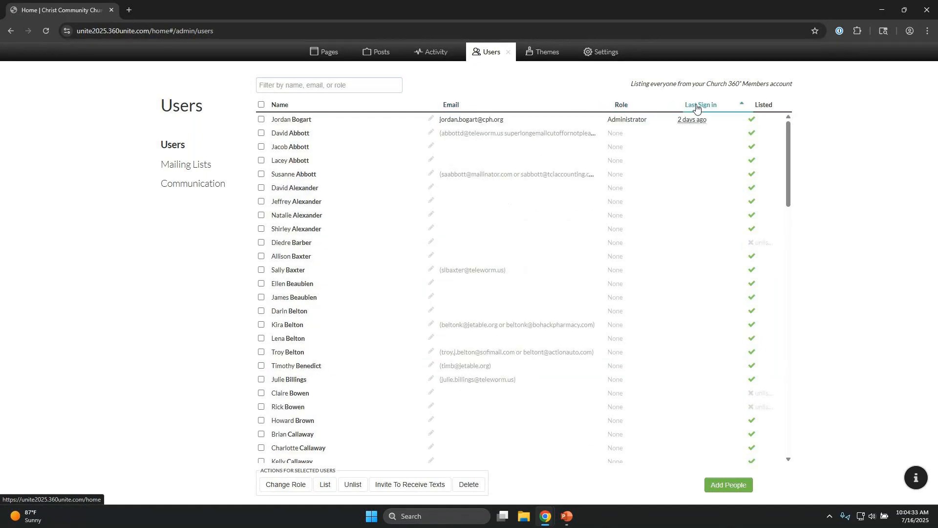
left_click(755, 105)
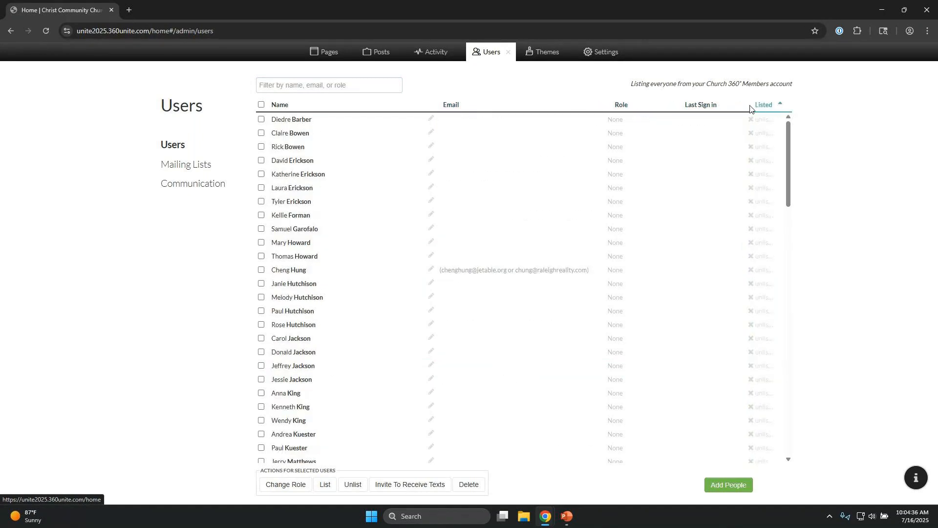
left_click(282, 105)
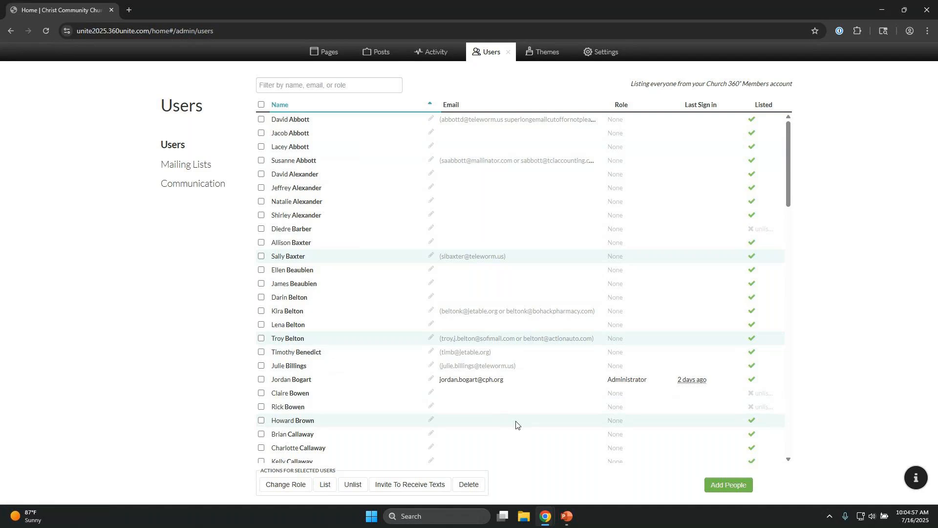
triple_click(368, 215)
left_click(368, 215)
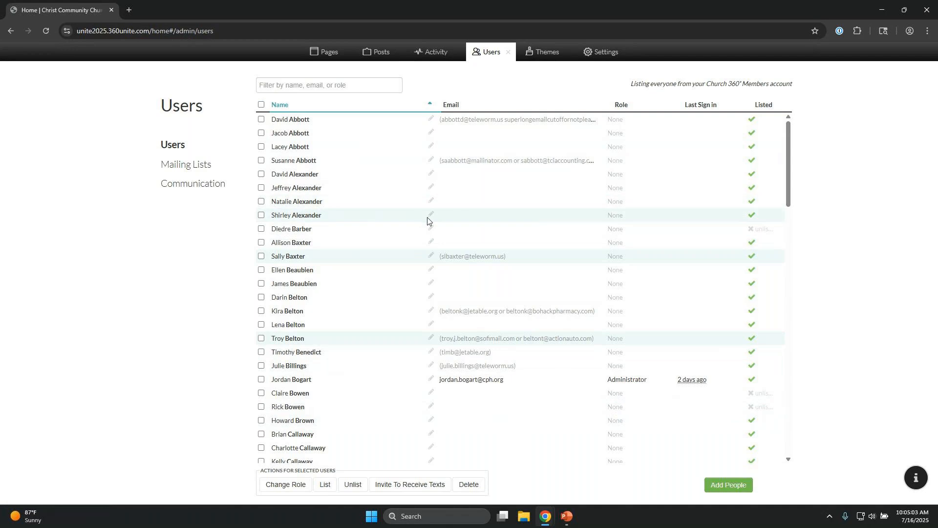
left_click(431, 216)
left_click(381, 218)
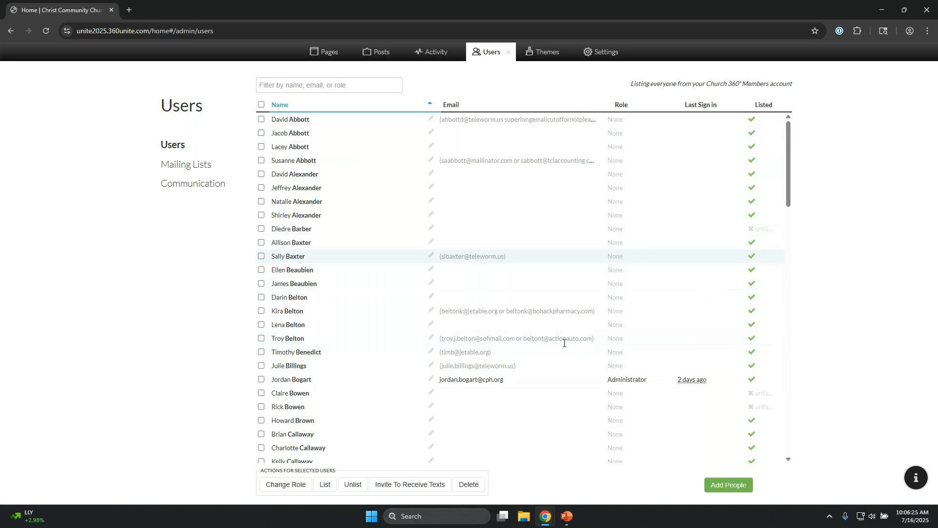
Change the role of the eleventh user in the name-sorted list to Administrator.
left_click(261, 259)
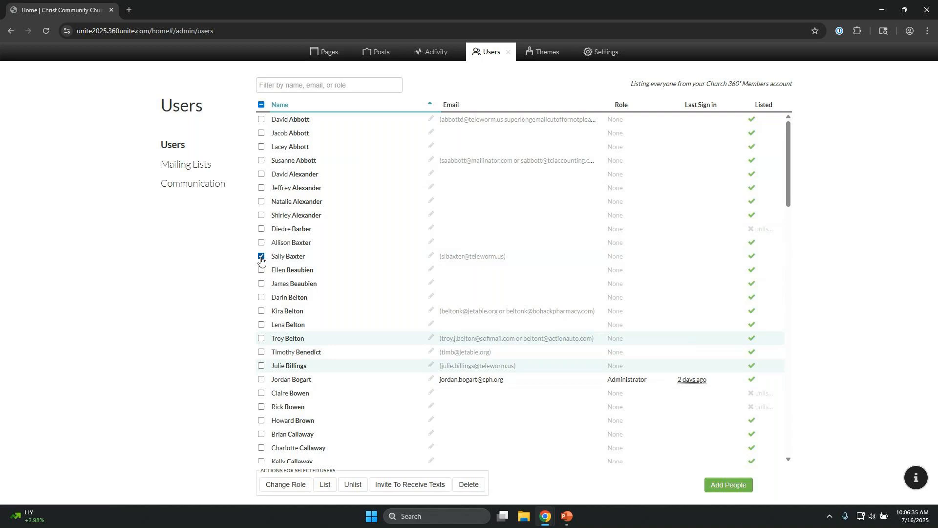
left_click(291, 485)
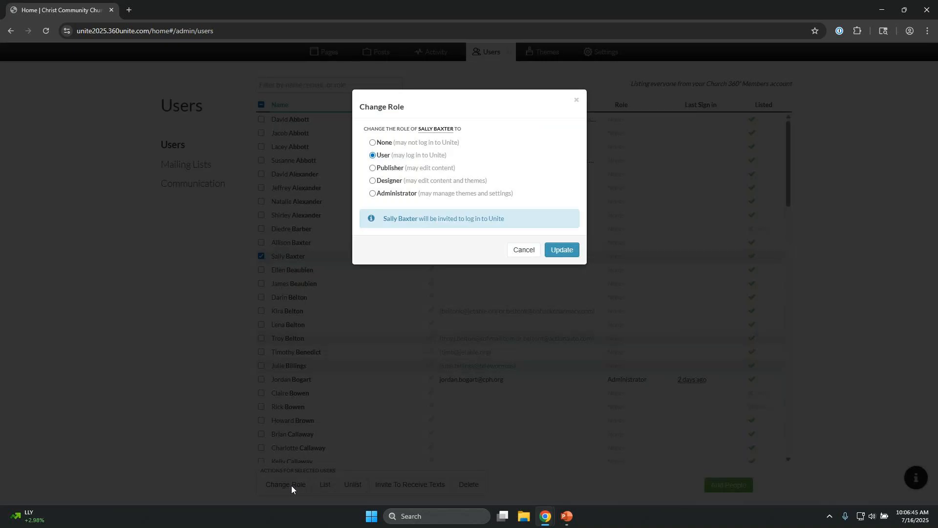
left_click(372, 144)
left_click(373, 155)
left_click(413, 168)
left_click(372, 181)
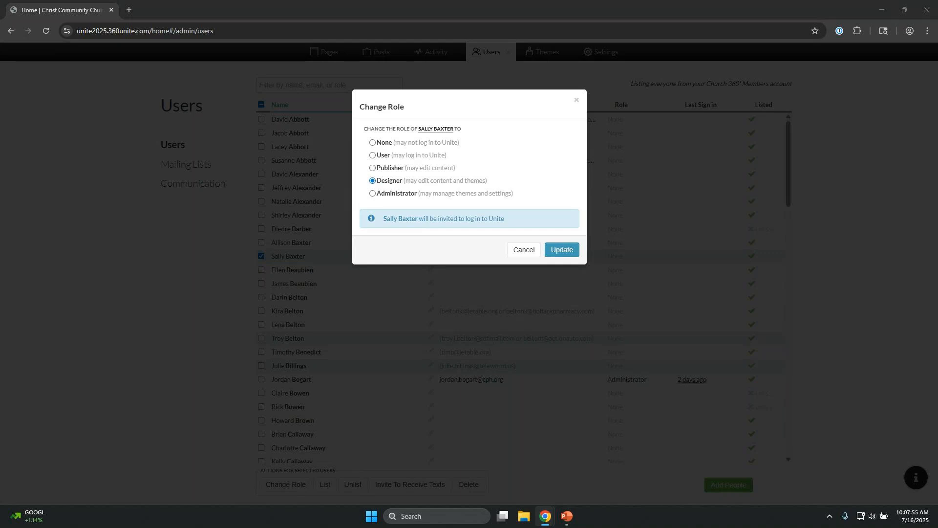
left_click(380, 194)
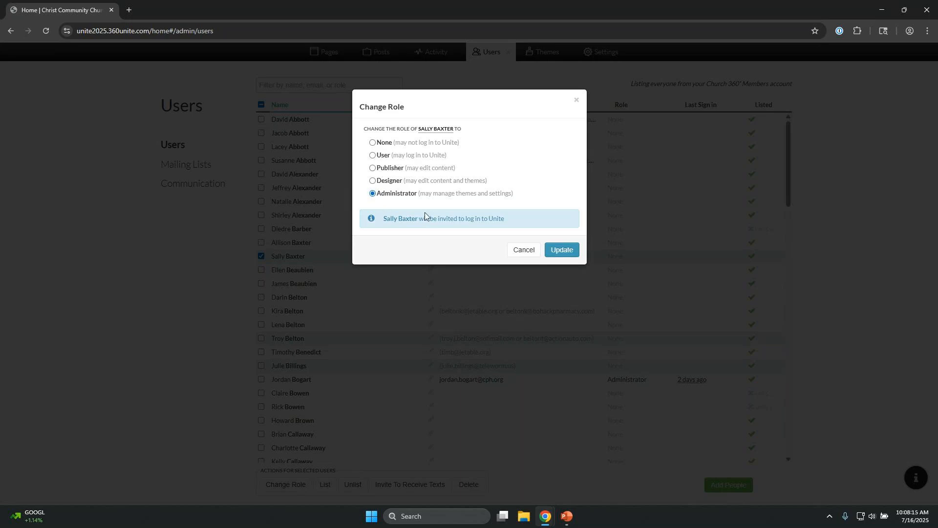
left_click(561, 250)
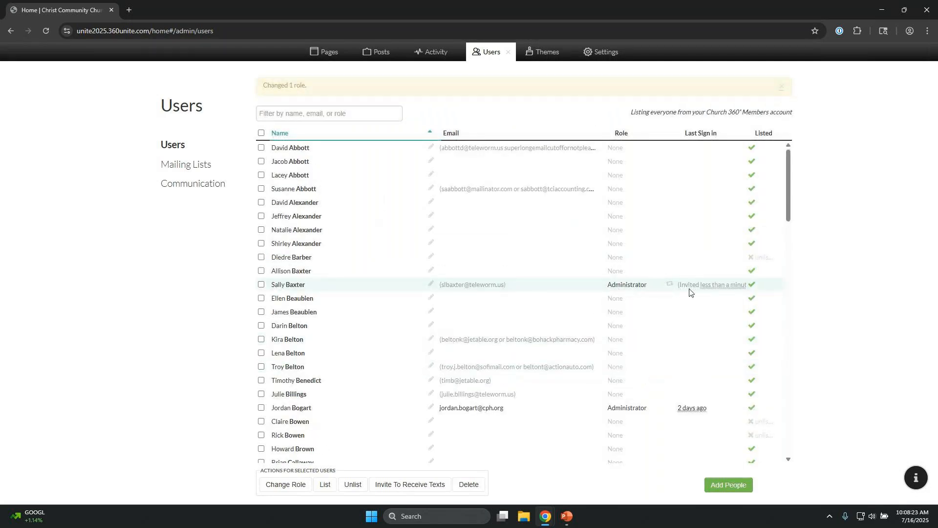
mouse_move(730, 289)
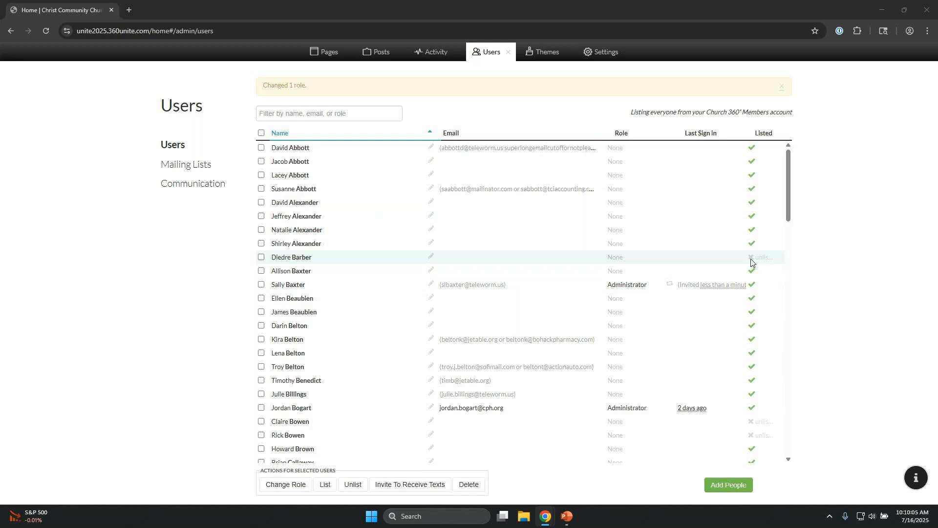
Unlist the first four people in the user list.
left_click(262, 147)
left_click(262, 162)
left_click(261, 175)
left_click(262, 189)
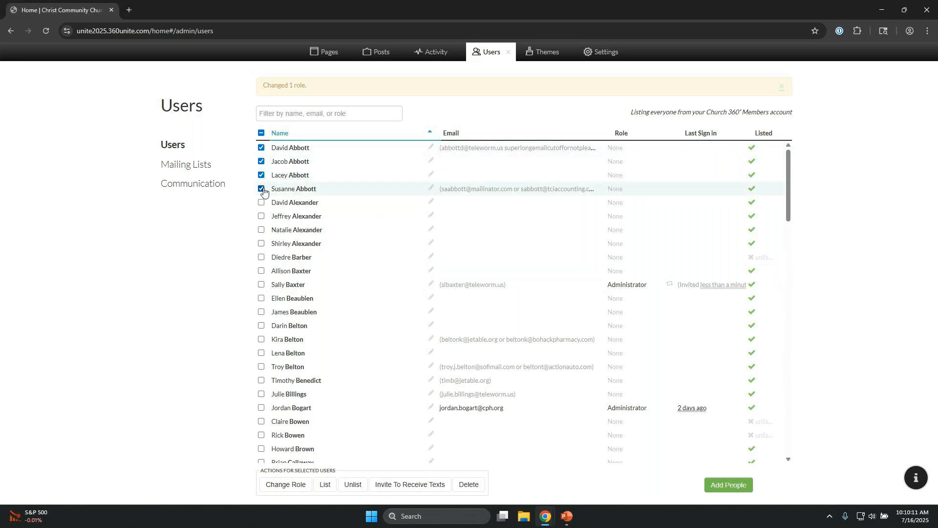
left_click(362, 489)
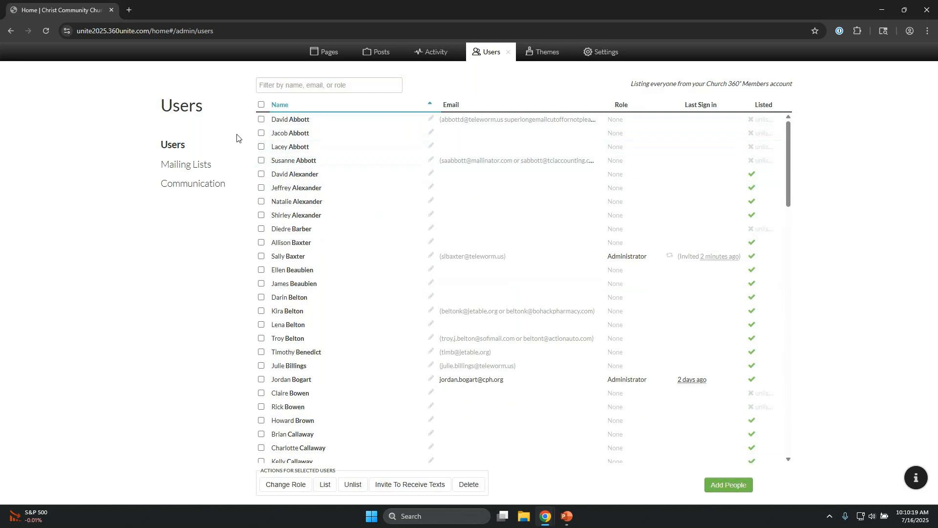
Set the first four people in the user list back to listed.
left_click(261, 119)
left_click(261, 132)
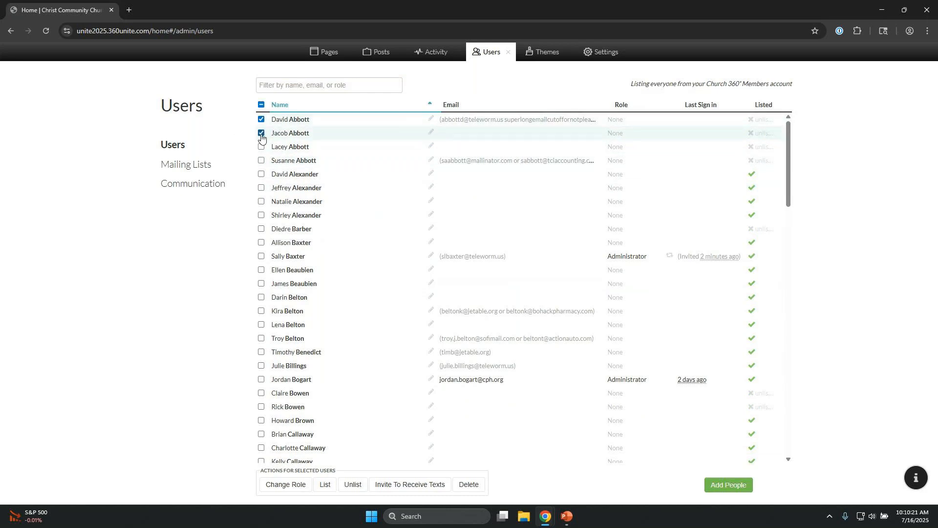
left_click(261, 146)
left_click(261, 160)
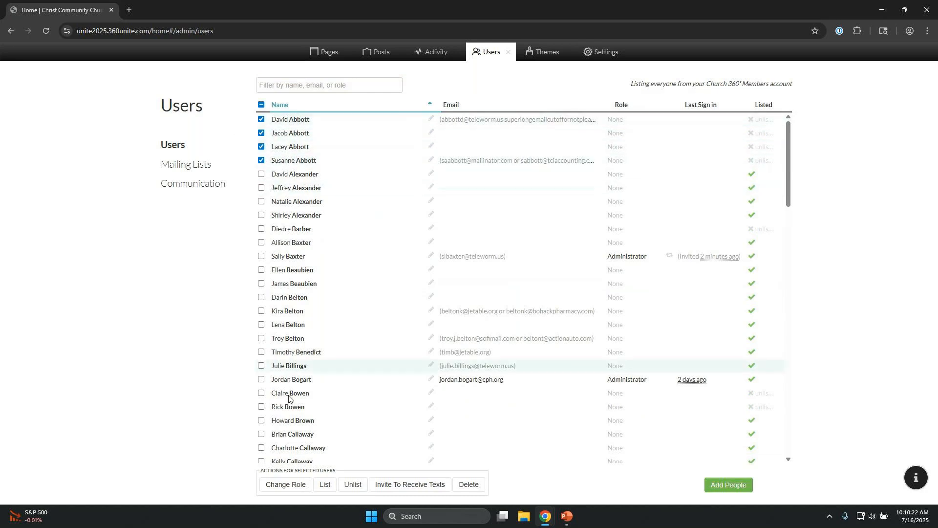
left_click(326, 491)
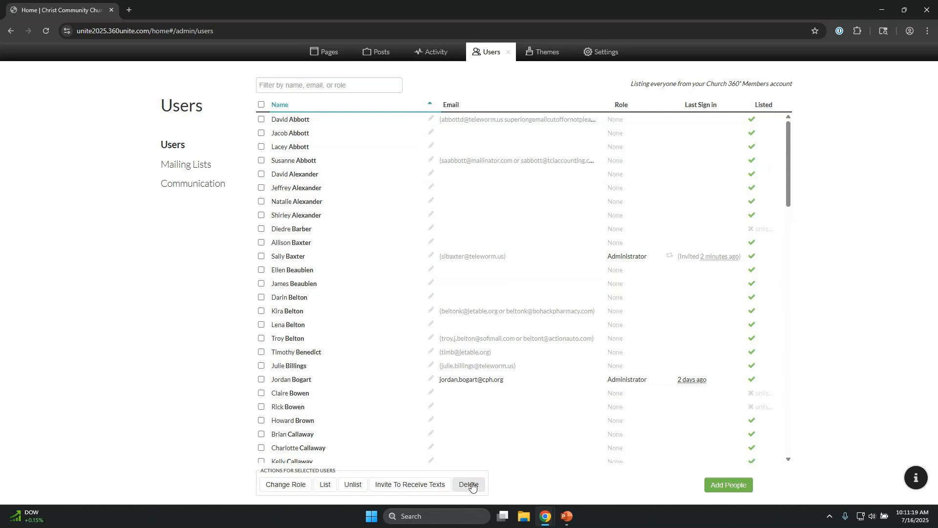
Open the form for adding people and download its CSV template.
left_click(722, 484)
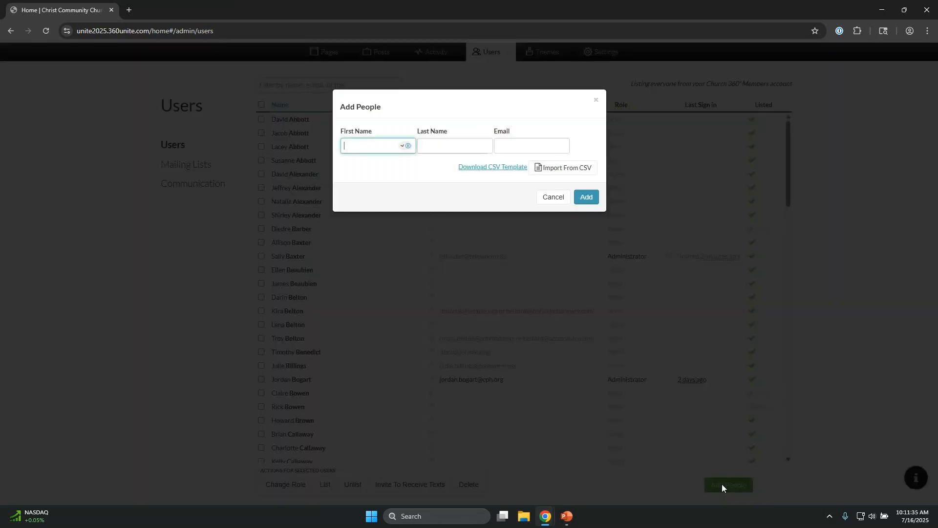
left_click(381, 136)
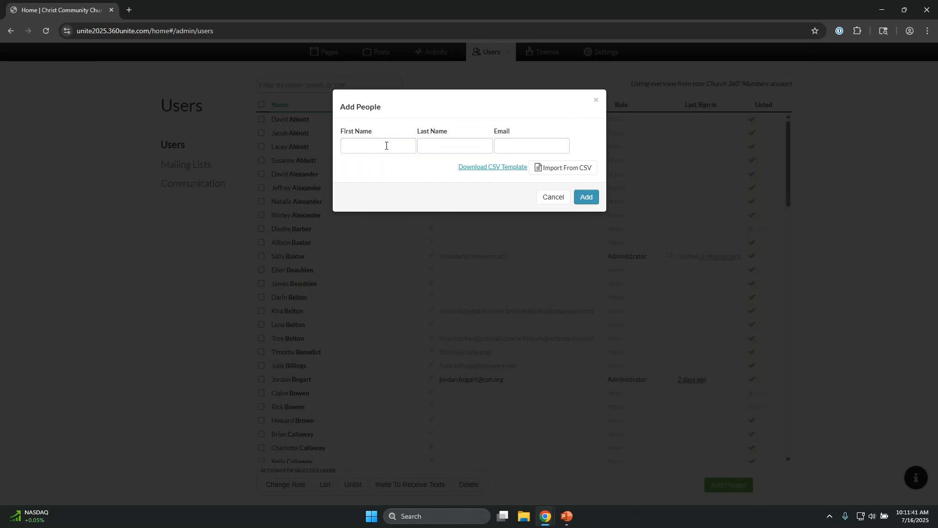
left_click(424, 149)
left_click(548, 124)
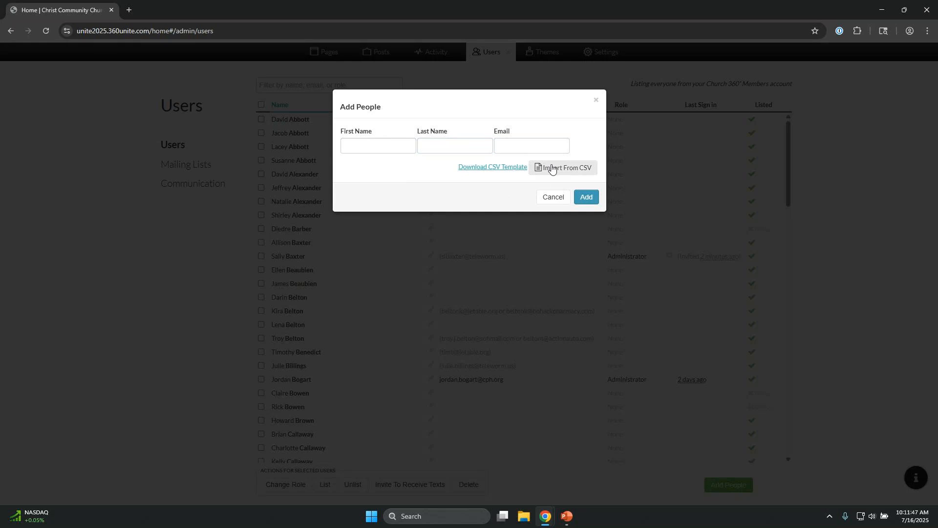
left_click(513, 169)
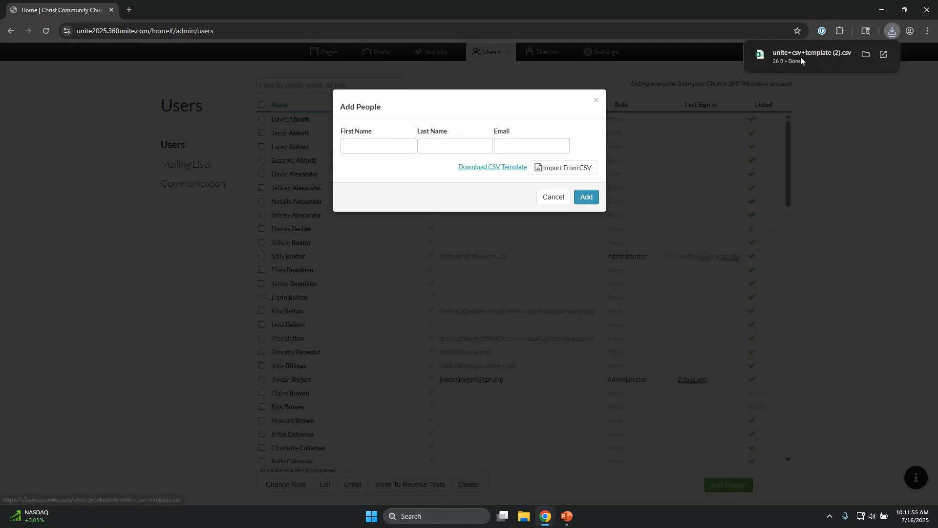
Open the downloaded CSV template in Excel, examine its column layout, and close it, removing the recovered files.
left_click(802, 59)
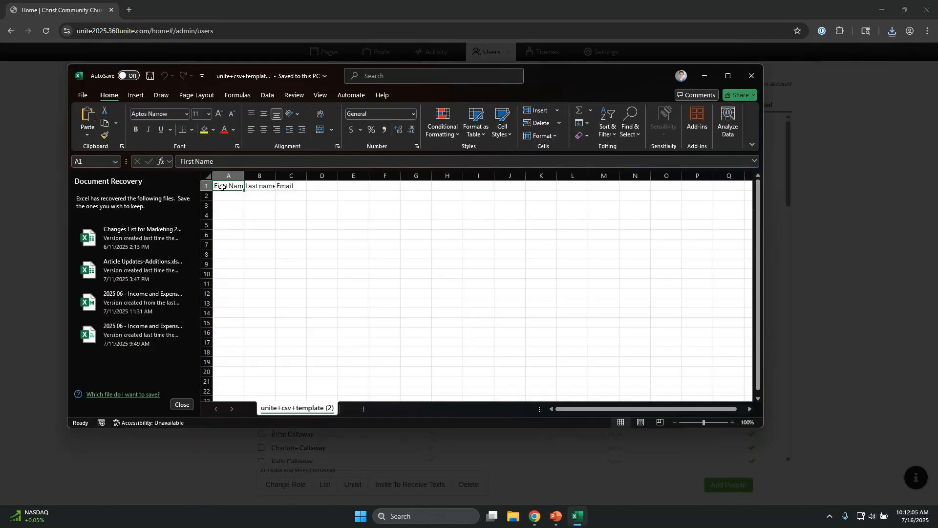
left_click(728, 75)
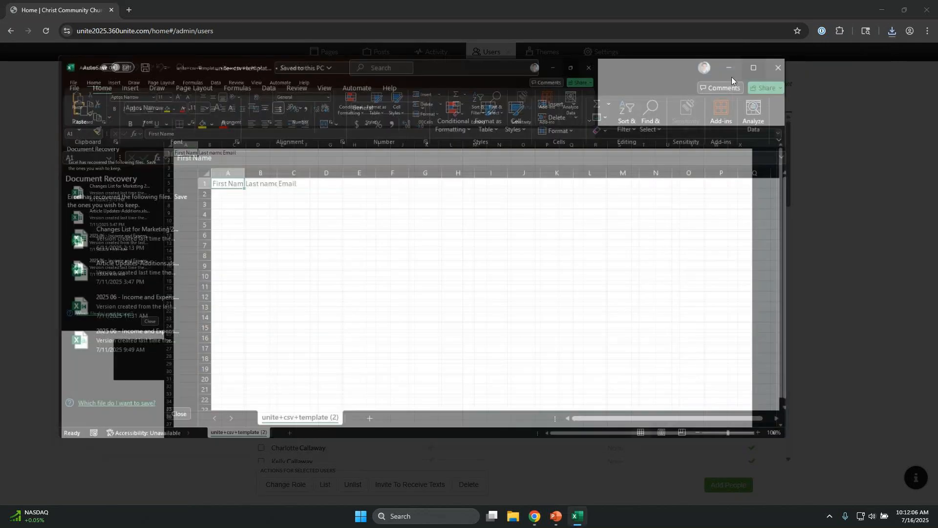
left_click(156, 131)
left_click(189, 129)
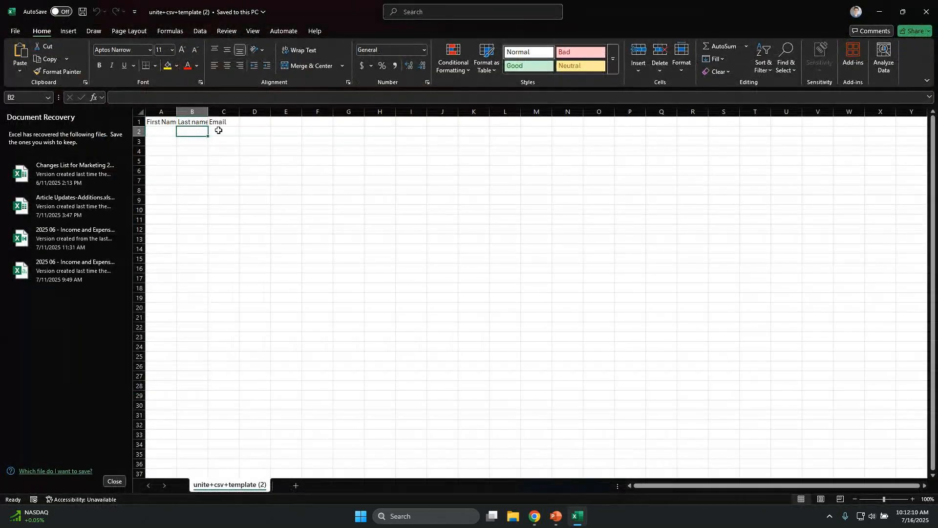
left_click(162, 141)
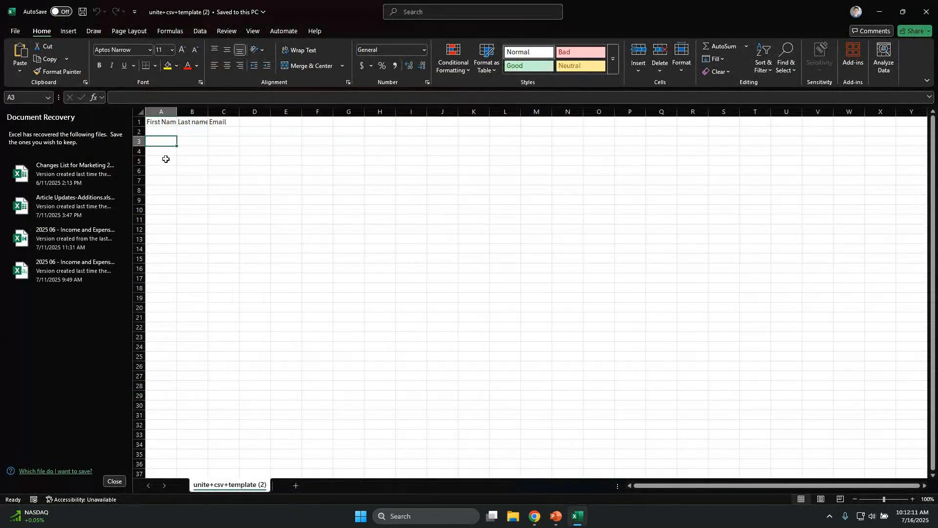
left_click(926, 11)
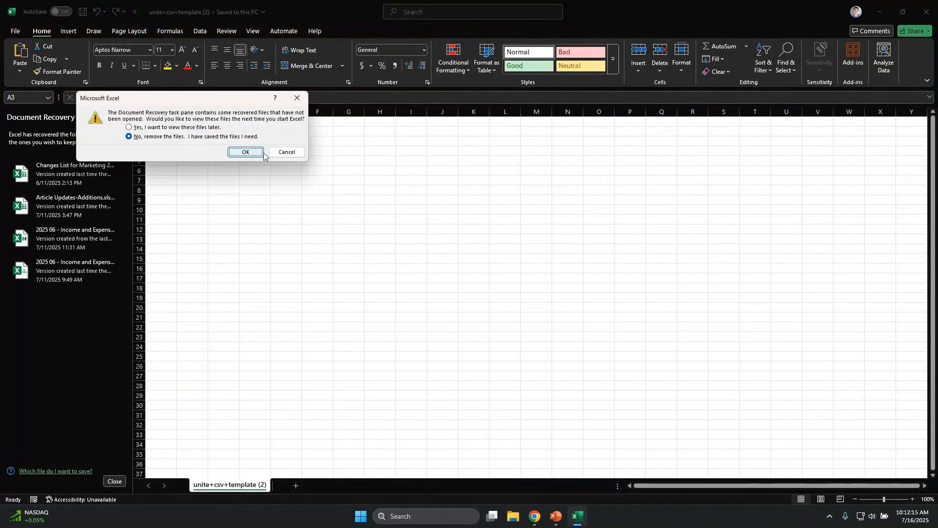
left_click(246, 152)
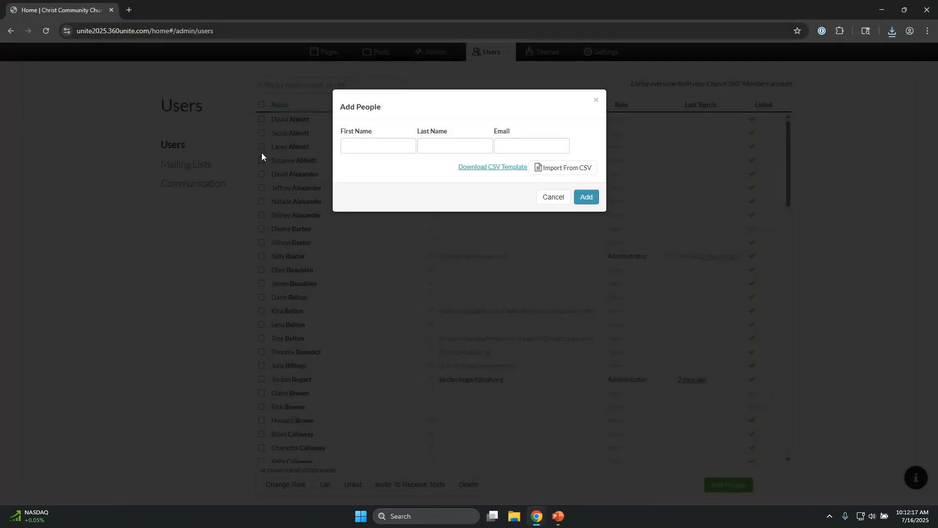
Cancel adding people and open the mailing lists section.
left_click(553, 197)
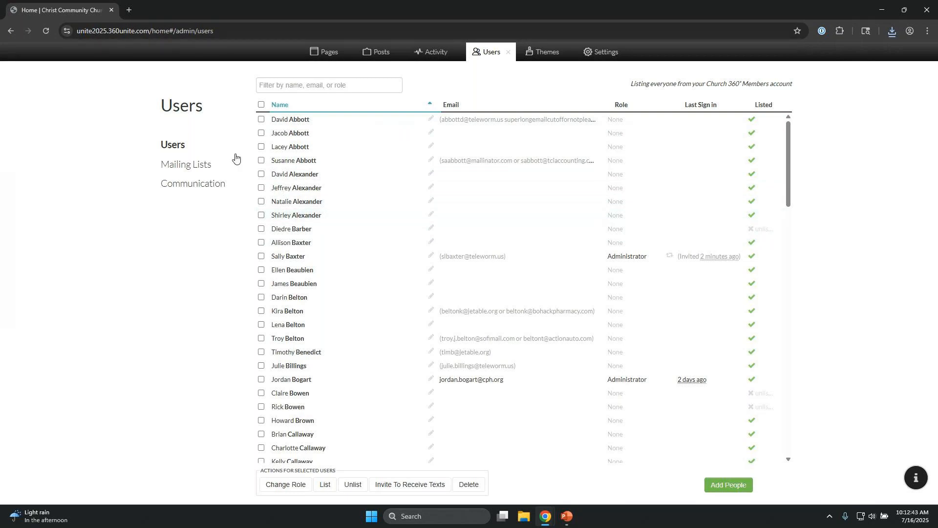
left_click(206, 166)
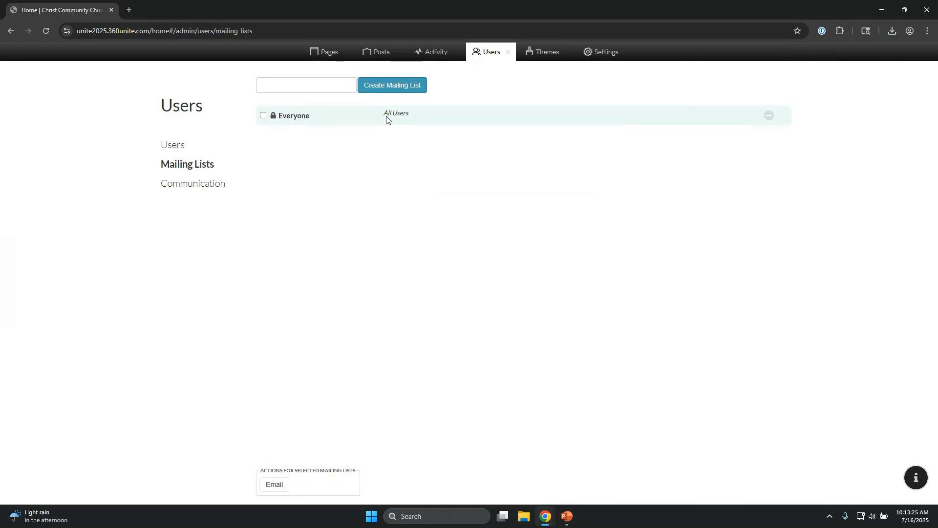
Create a mailing list called Example, add the first suggested person as its member, and save it.
left_click(322, 87)
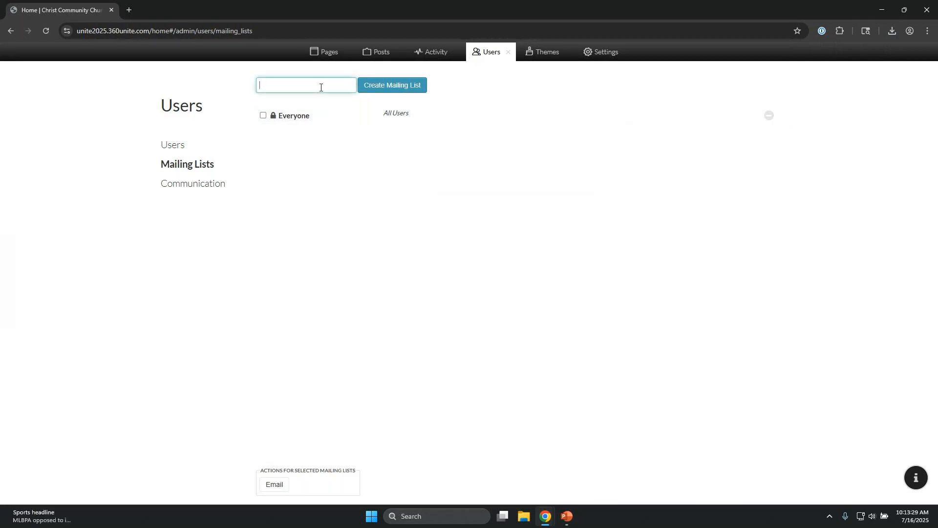
type("Example")
left_click(380, 86)
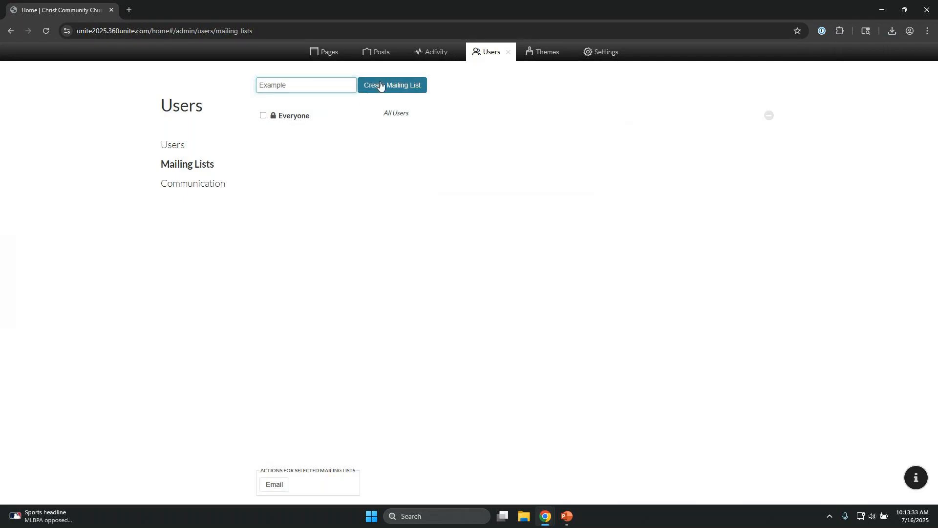
left_click(362, 138)
left_click(434, 136)
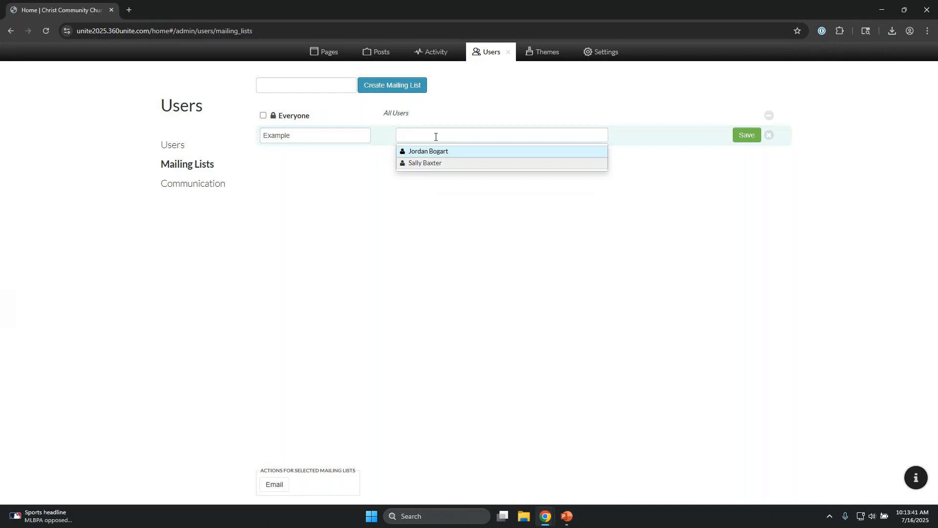
left_click(461, 156)
left_click(745, 139)
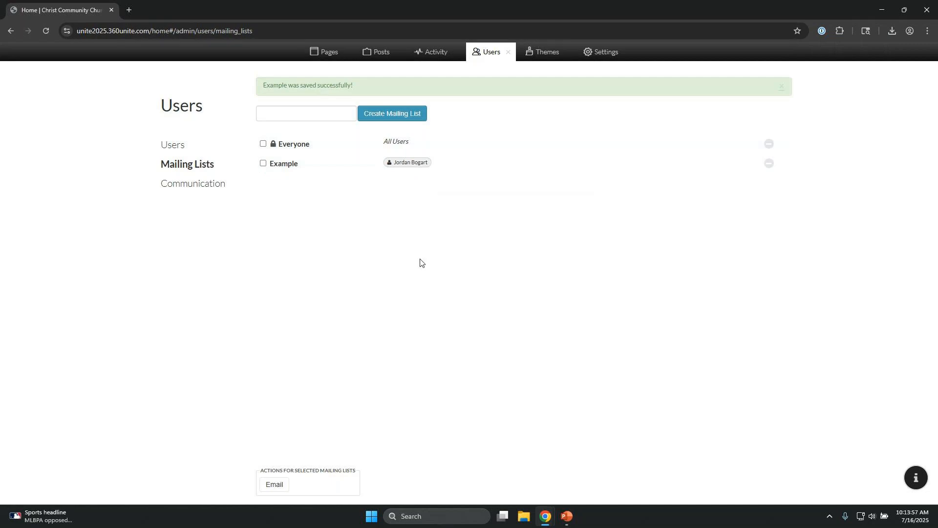
Select the Example mailing list, reopen its members for editing, and save it without changes.
left_click(264, 164)
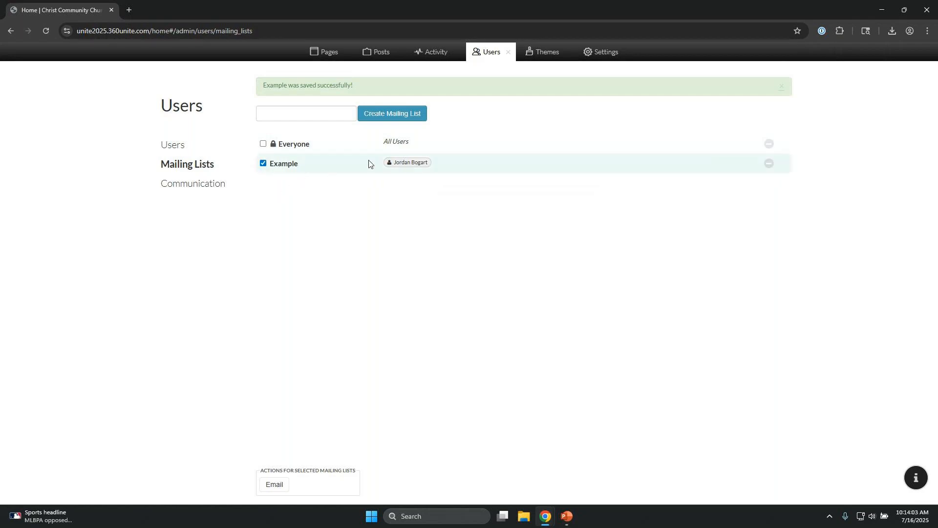
left_click(535, 168)
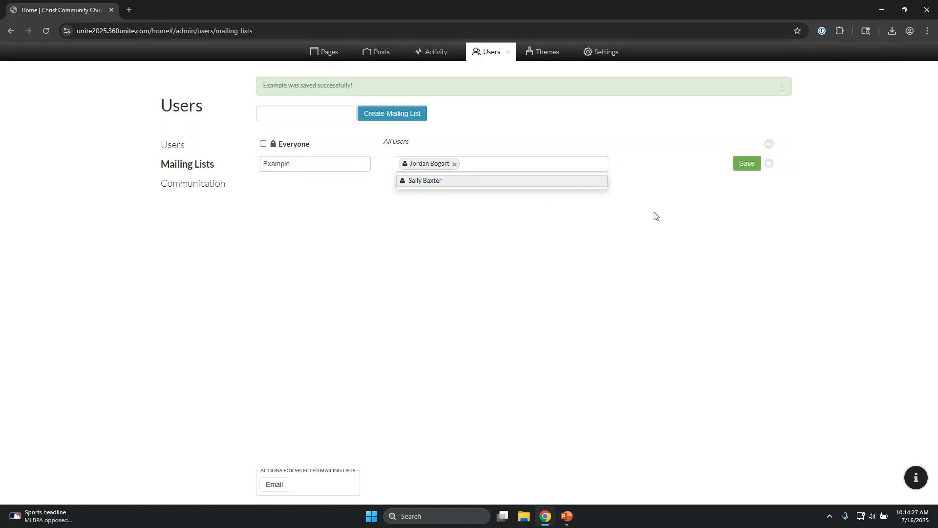
left_click(746, 163)
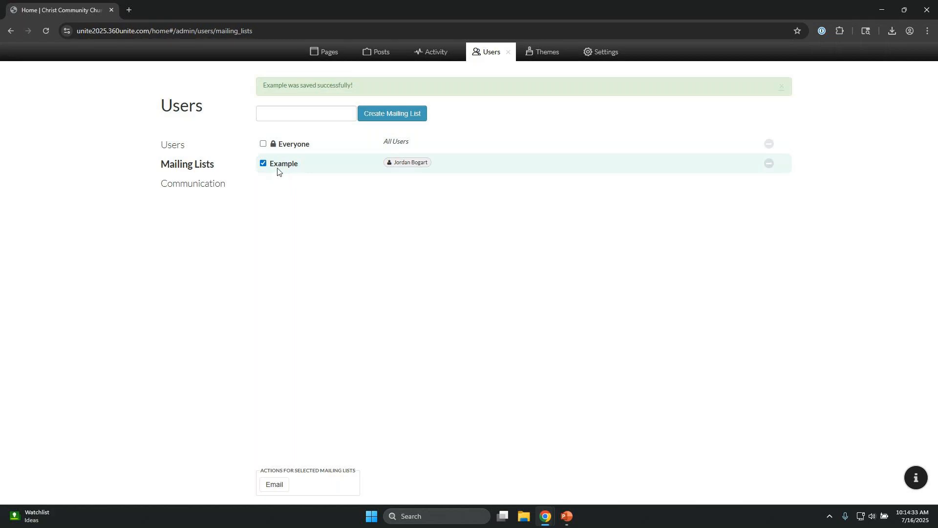
Start an email to the Example list, examine the maximized draft in Outlook, and discard it without saving.
left_click(274, 484)
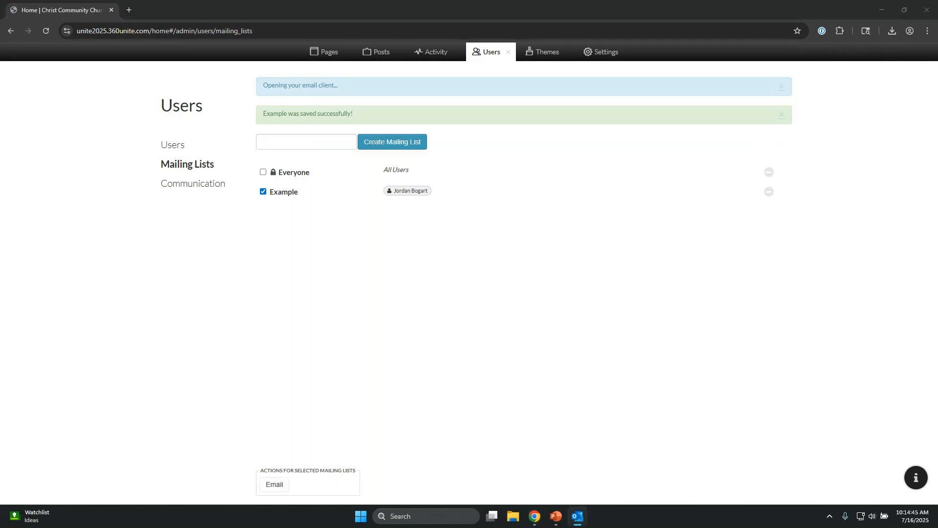
left_click_drag(937, 10, 459, 126)
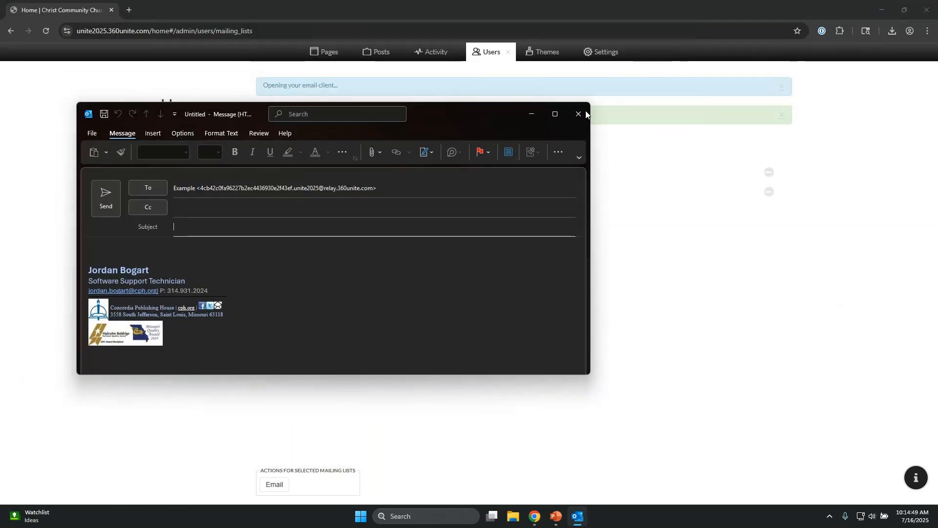
left_click(557, 116)
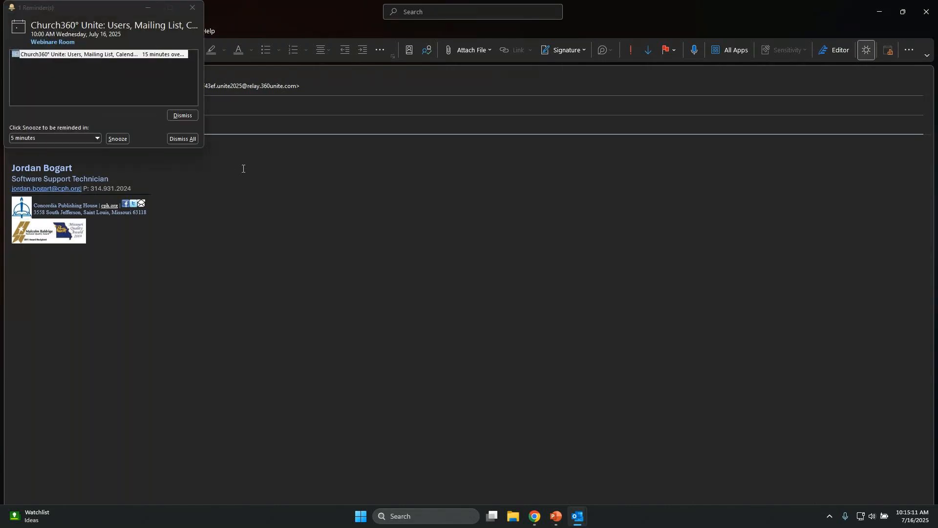
left_click(191, 8)
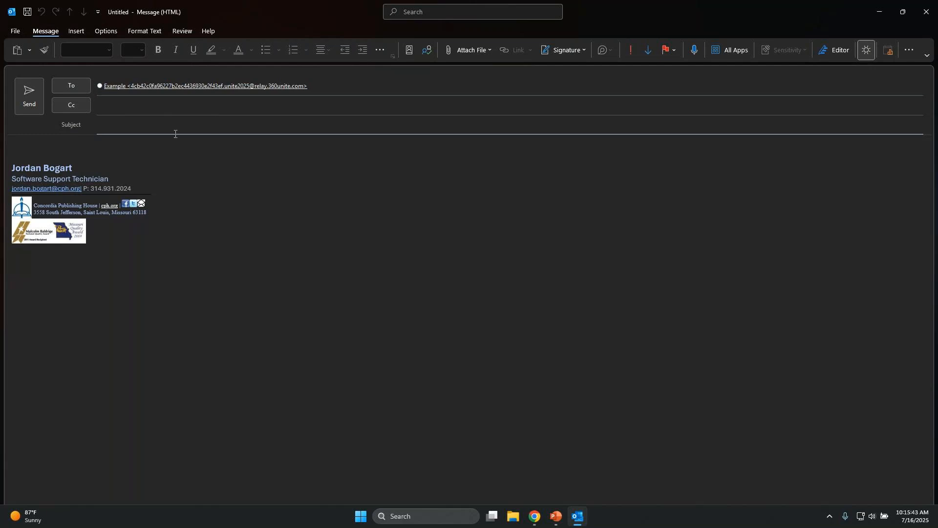
left_click(157, 130)
left_click(59, 146)
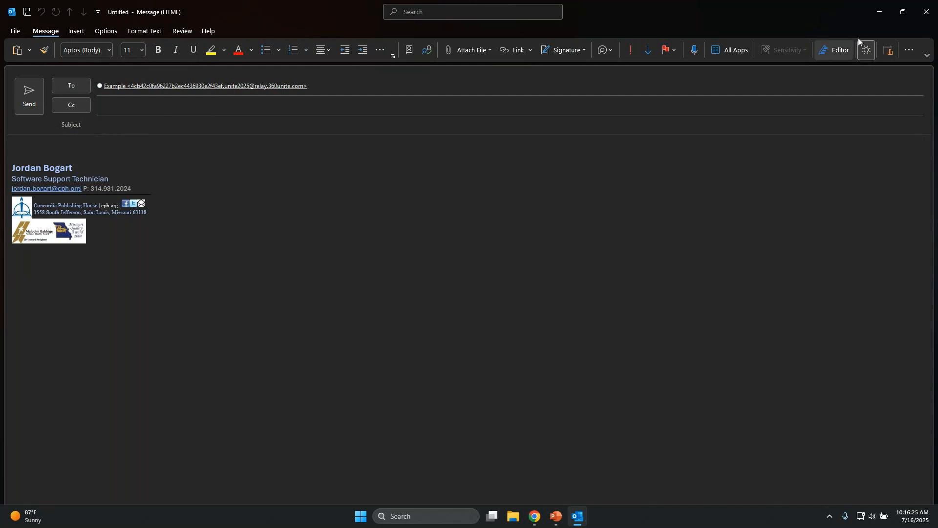
left_click(922, 18)
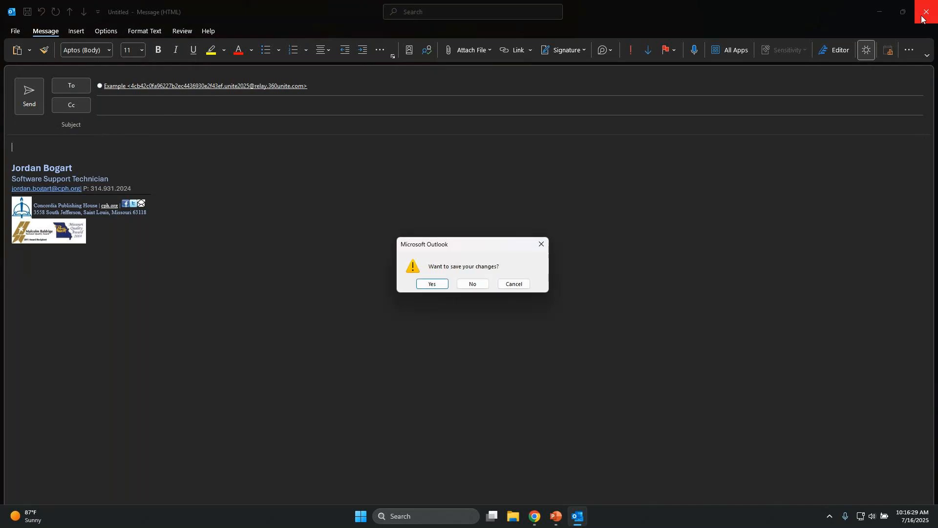
left_click(473, 284)
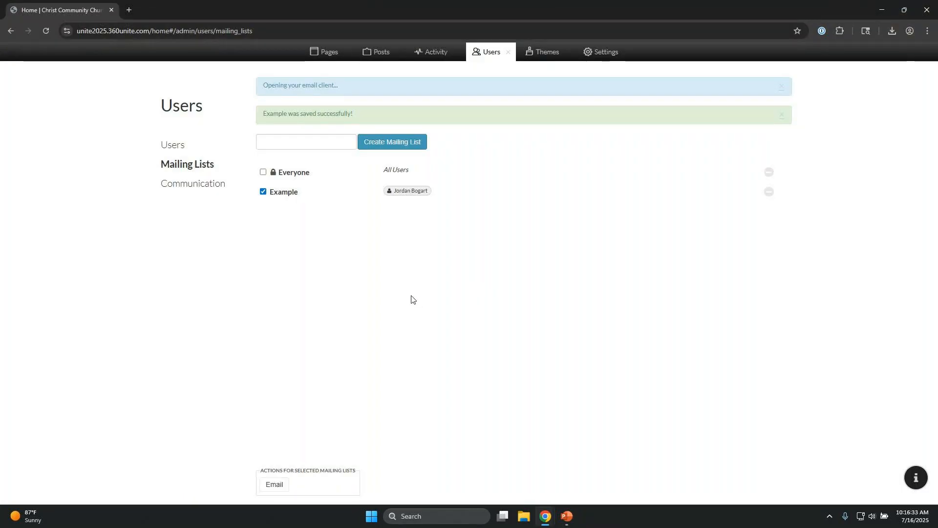
Deselect and delete the Example mailing list, and dismiss the remaining notices.
left_click(262, 191)
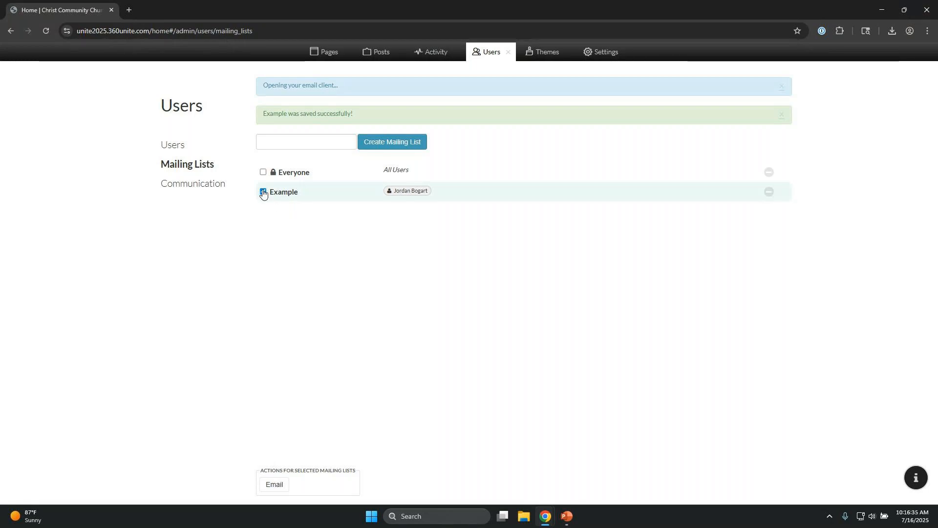
left_click(768, 192)
left_click(754, 196)
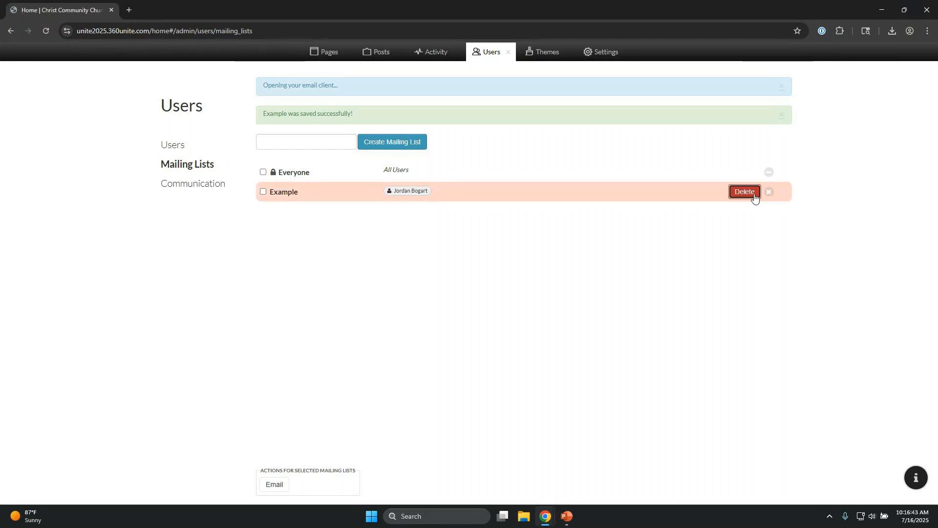
left_click(782, 114)
left_click(781, 87)
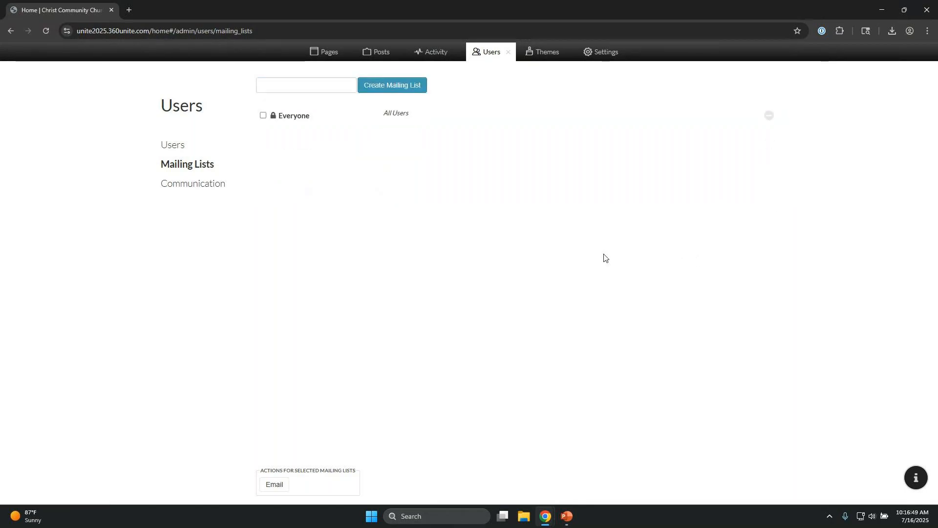
In the Communication section, start an email to the only contact and discard the Outlook draft.
left_click(211, 191)
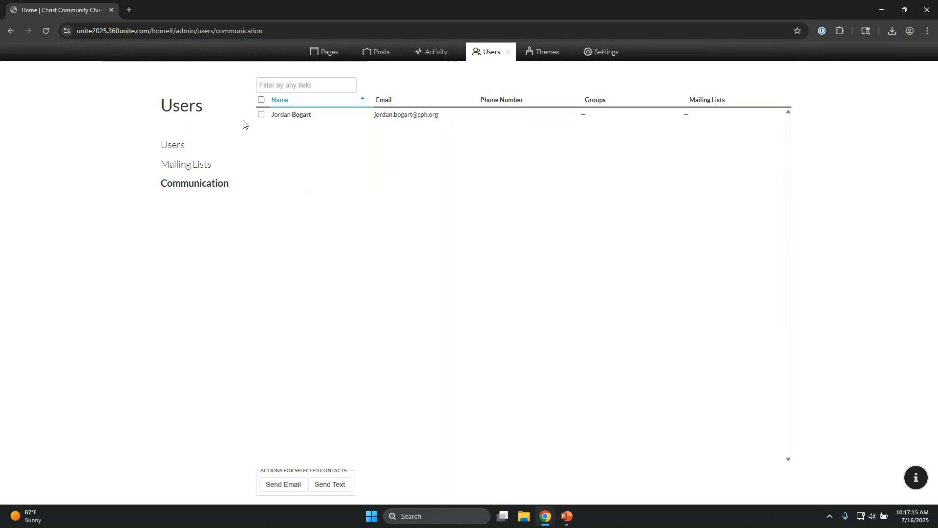
left_click(261, 116)
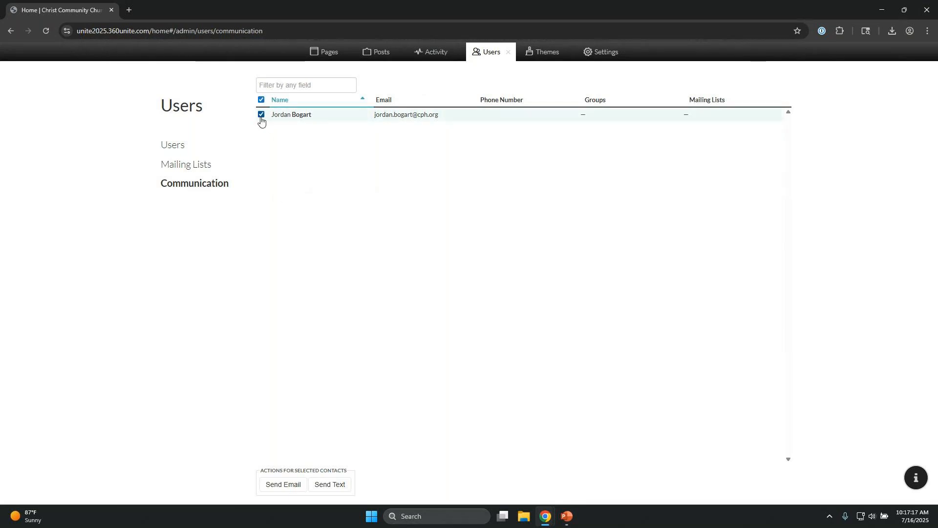
left_click(277, 484)
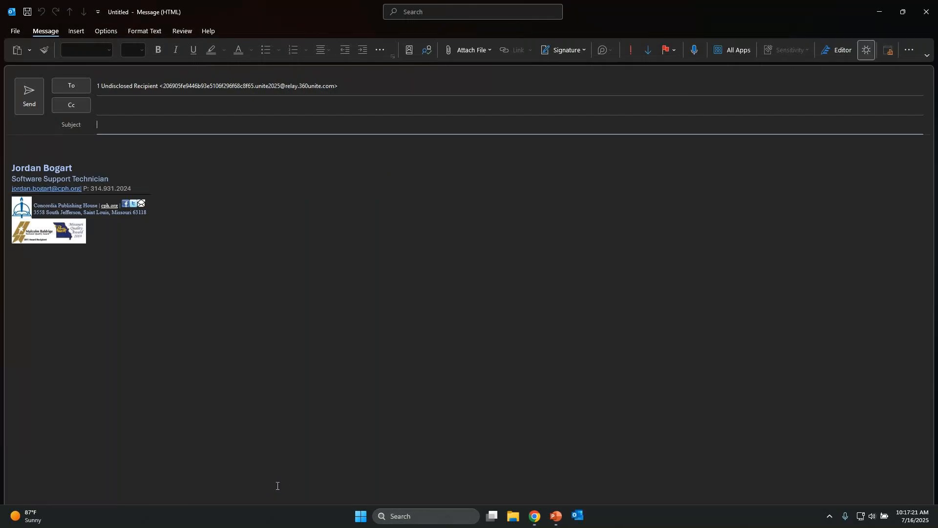
left_click(926, 12)
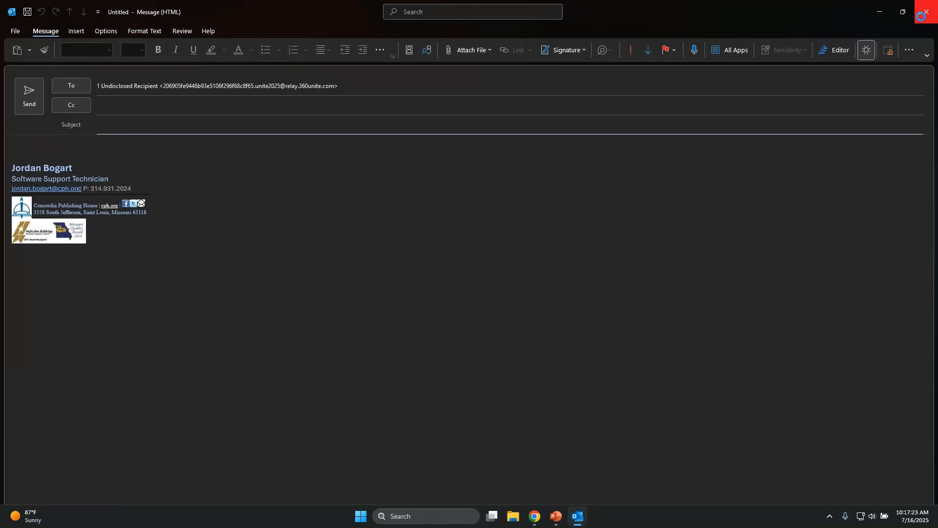
left_click(463, 284)
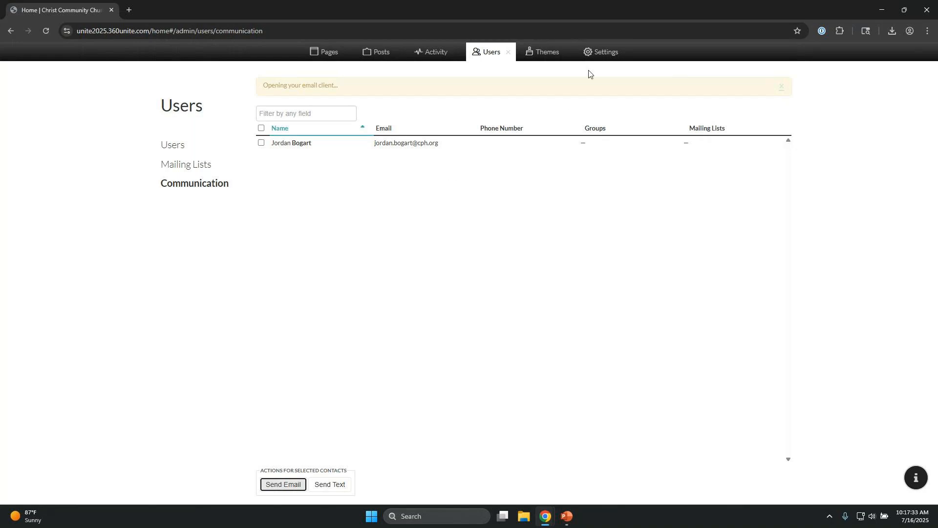
Enable the public opt-in page in the site's Texting settings and save the changes.
left_click(597, 58)
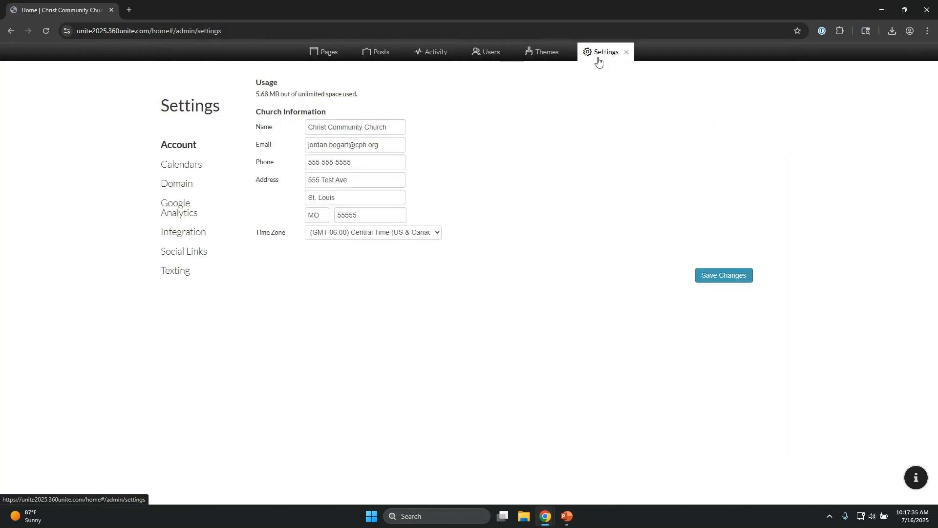
left_click(171, 274)
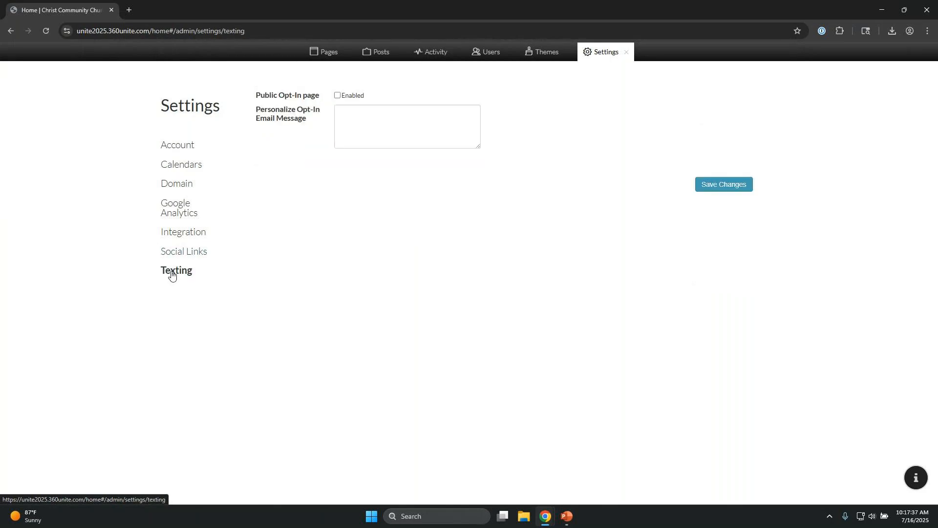
left_click(338, 97)
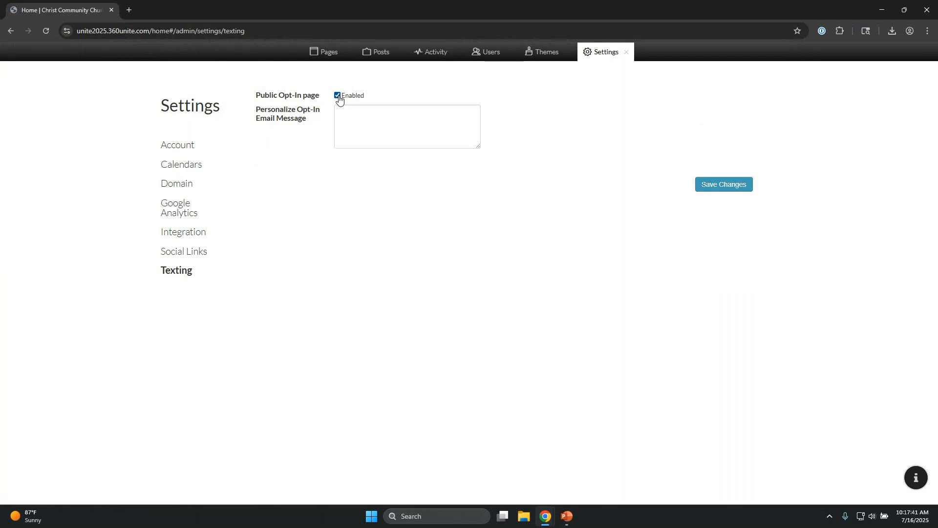
left_click(706, 188)
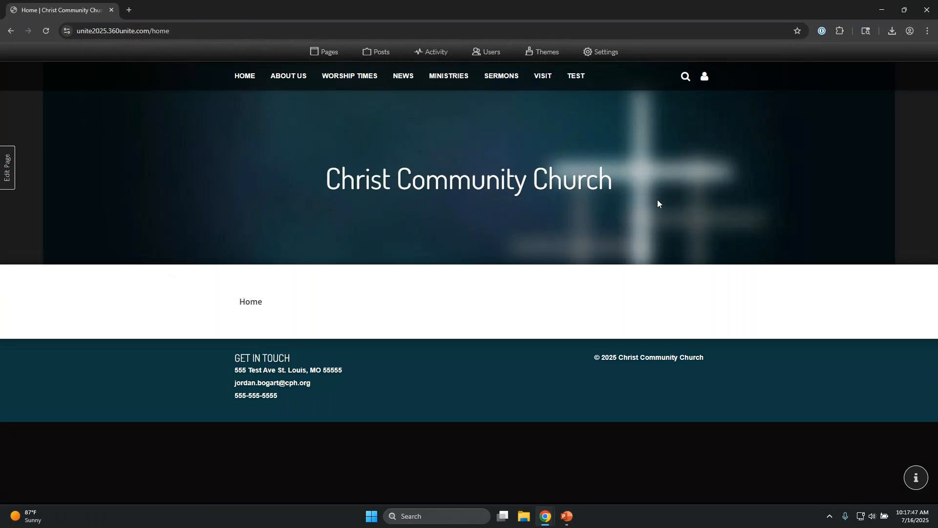
View the Communication section of Users again, and check the account settings before and after it.
left_click(603, 52)
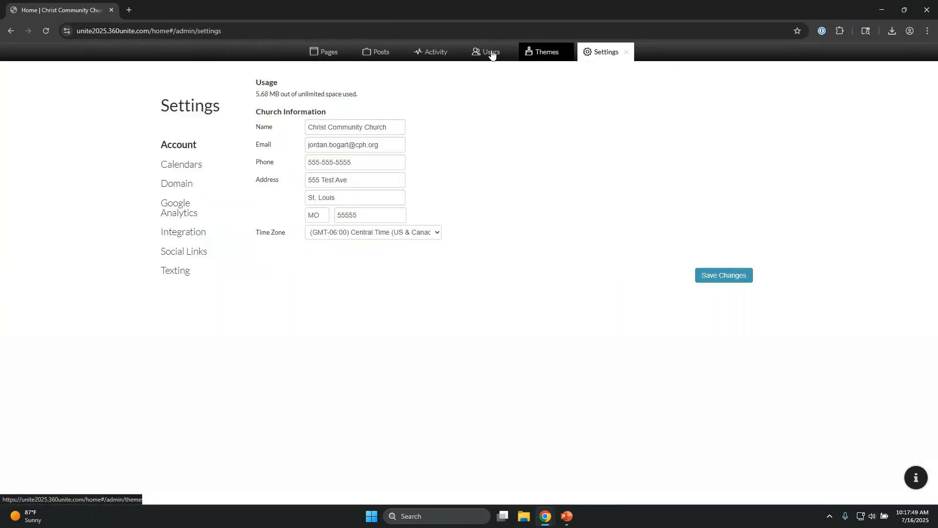
left_click(491, 52)
left_click(188, 185)
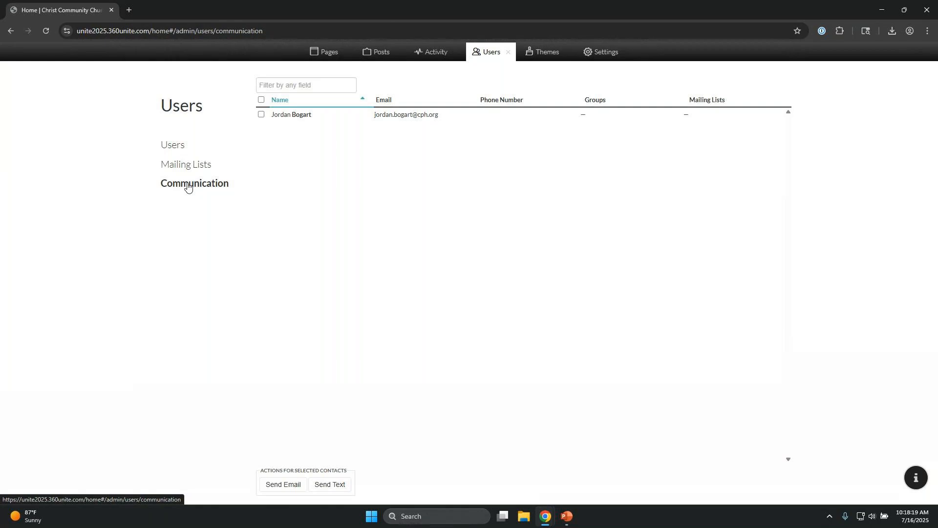
left_click(597, 58)
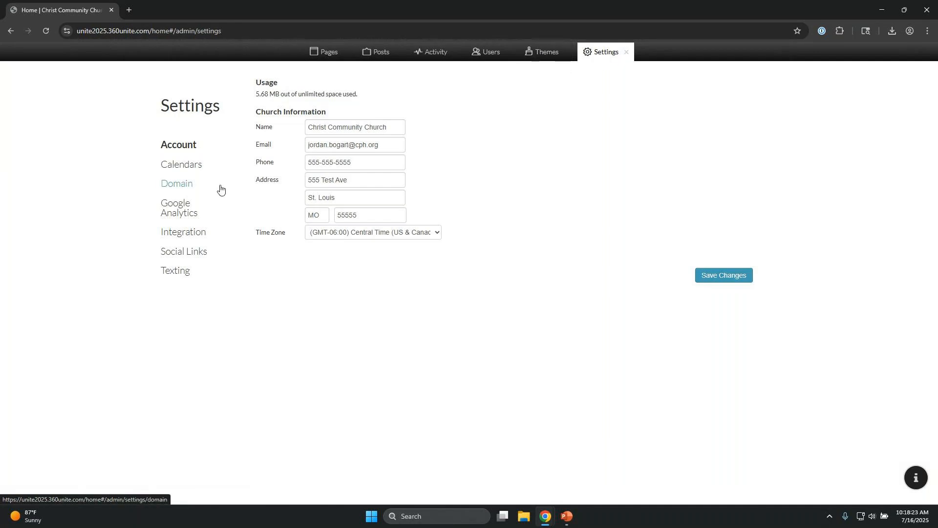
In the user list, select the administrator who has already signed in and send them an invitation to receive texts.
left_click(476, 51)
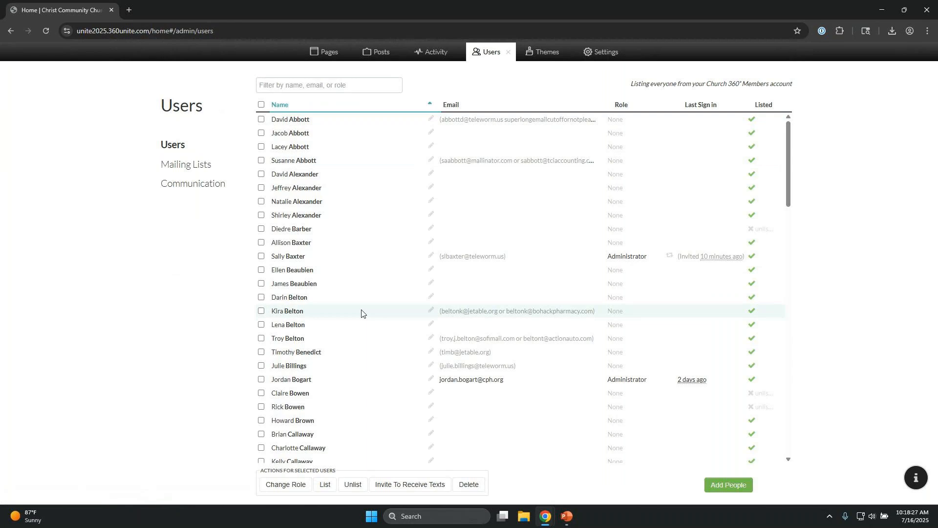
left_click(260, 379)
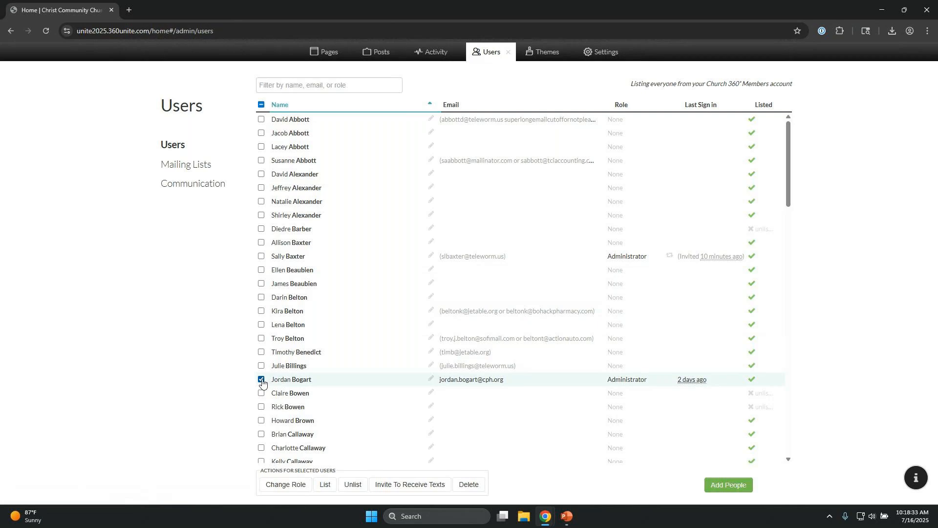
left_click(428, 485)
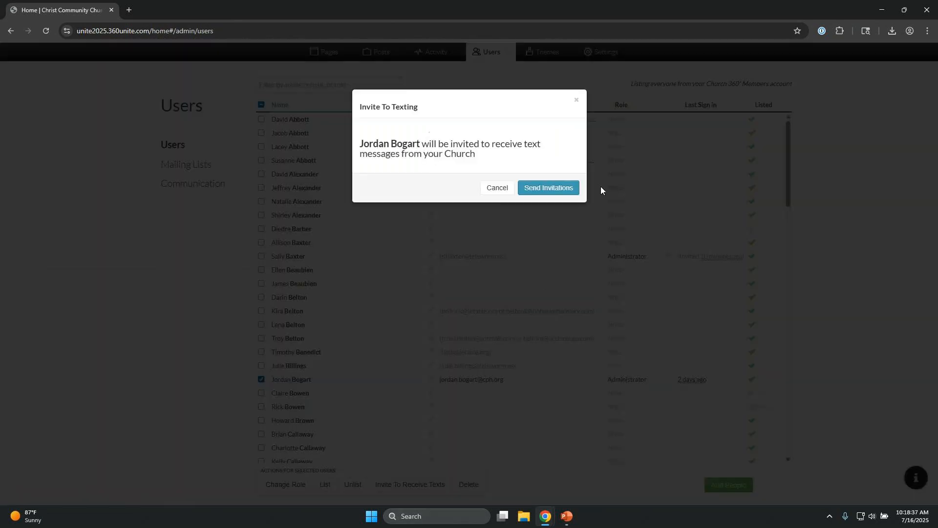
left_click(570, 193)
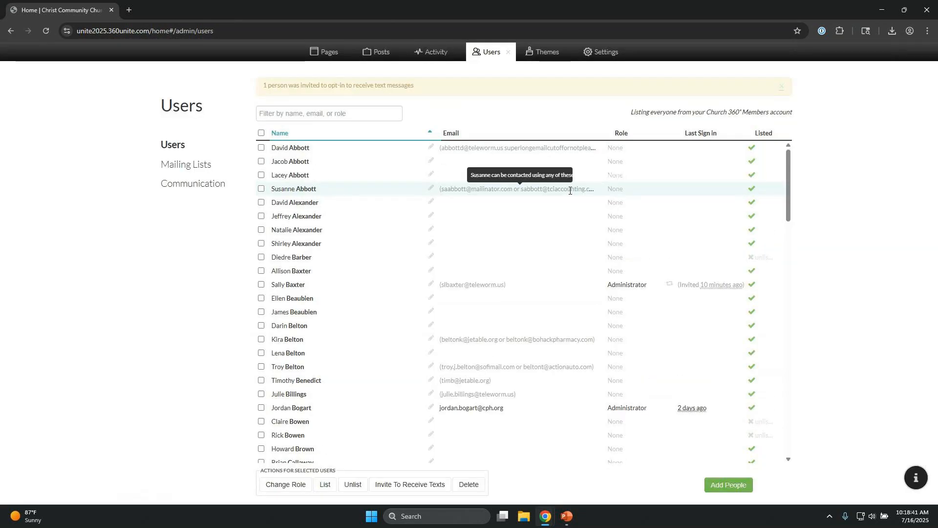
Switch to Outlook and view the received invitation email to sign up for the church's text messages.
left_click(436, 517)
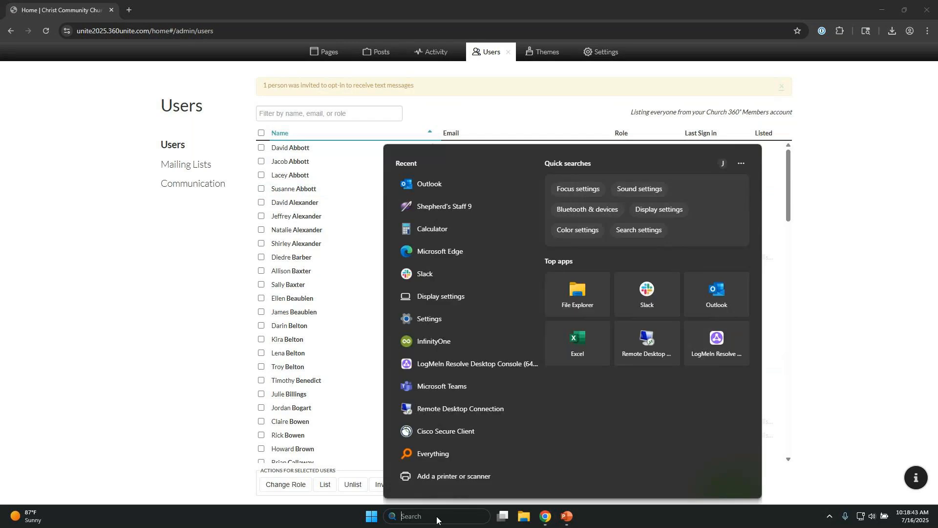
type("outlook")
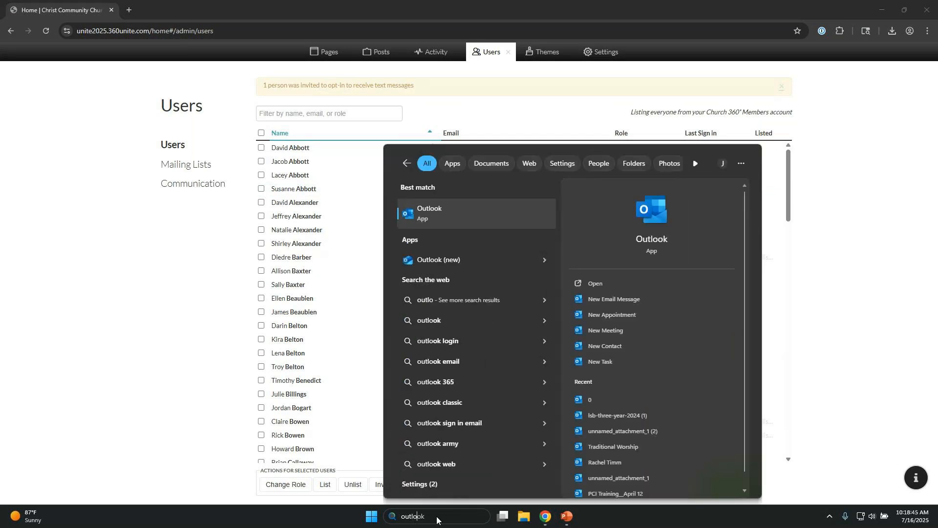
left_click(472, 209)
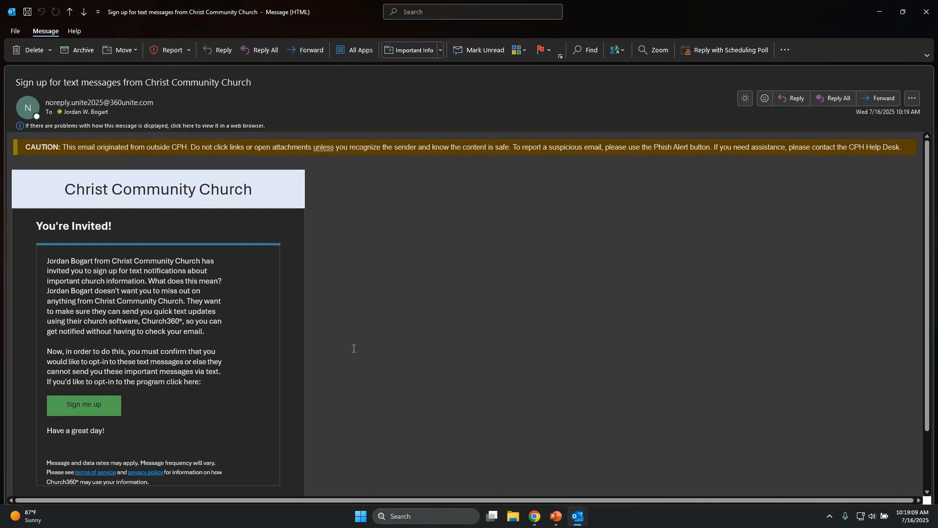
mouse_move(82, 110)
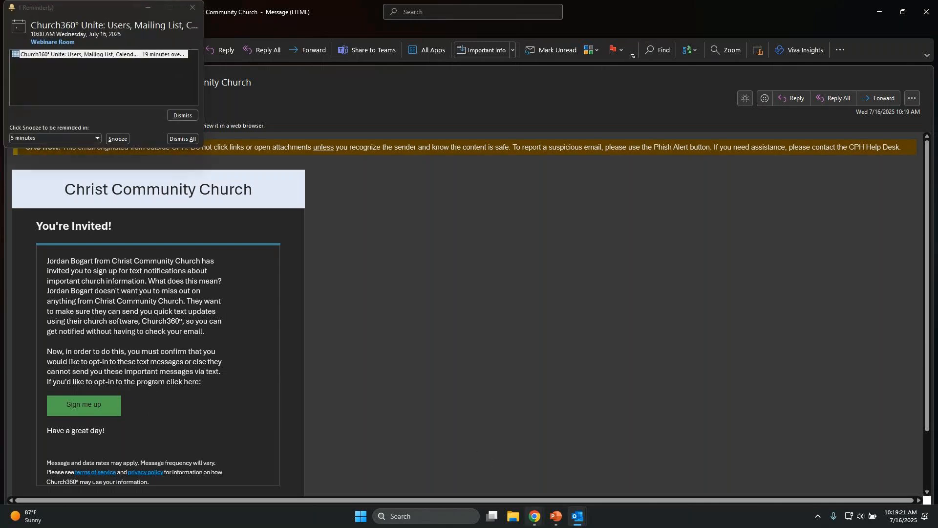
Switch to Chrome and view the Personalize Opt-In Email Message field in the site's Texting settings.
mouse_move(535, 516)
left_click(533, 466)
left_click(591, 54)
left_click(176, 270)
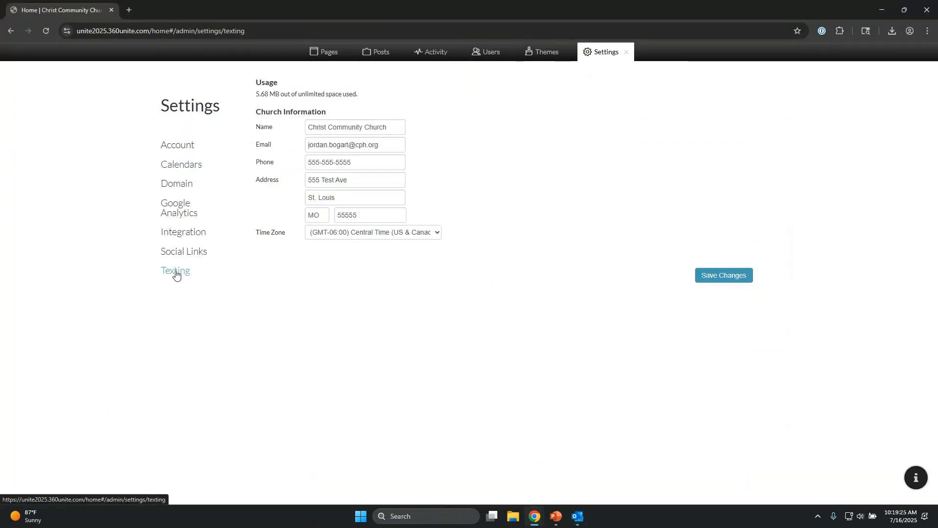
left_click(357, 125)
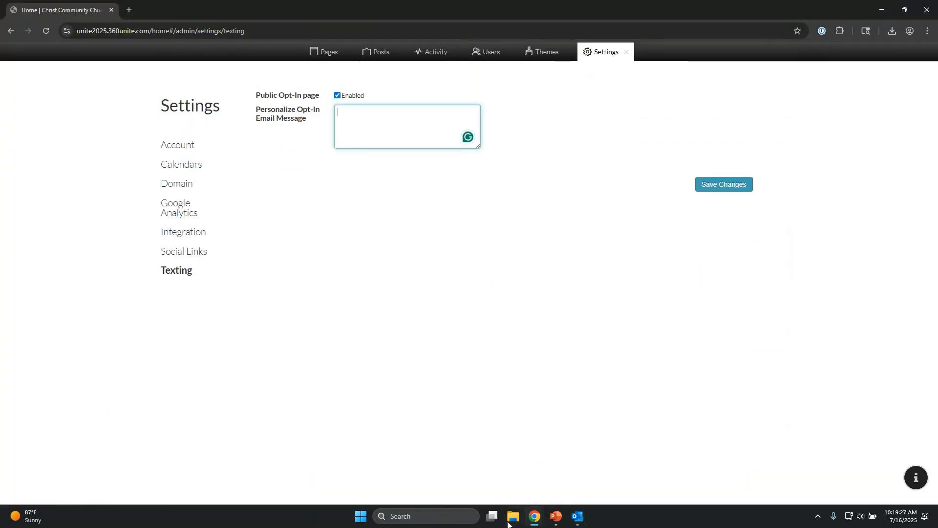
Follow the invitation email's sign-up link in Outlook to the texting opt-in form and move that form out into its own browser window.
left_click(579, 520)
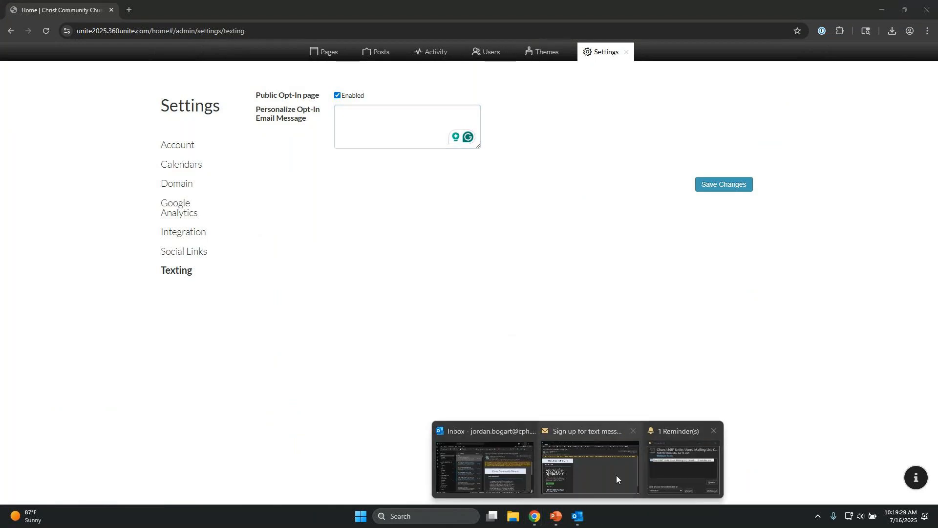
left_click(559, 467)
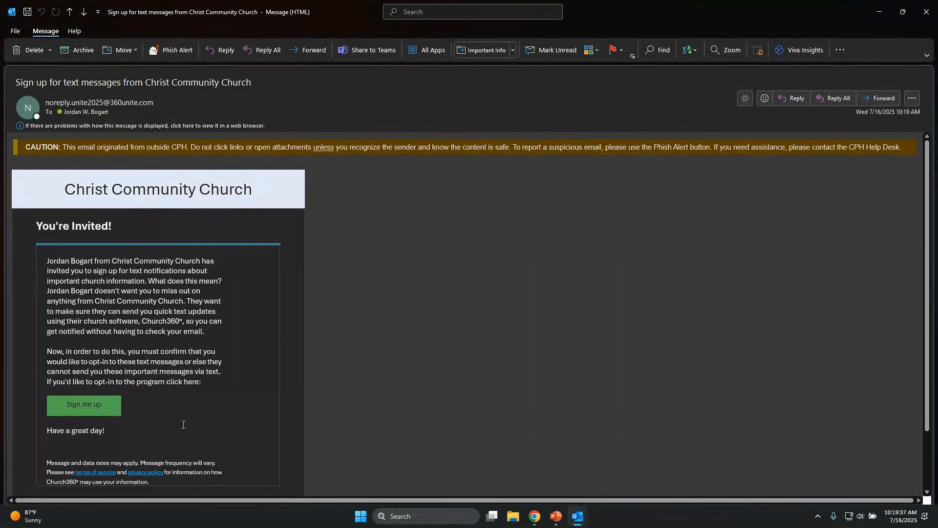
left_click(96, 410)
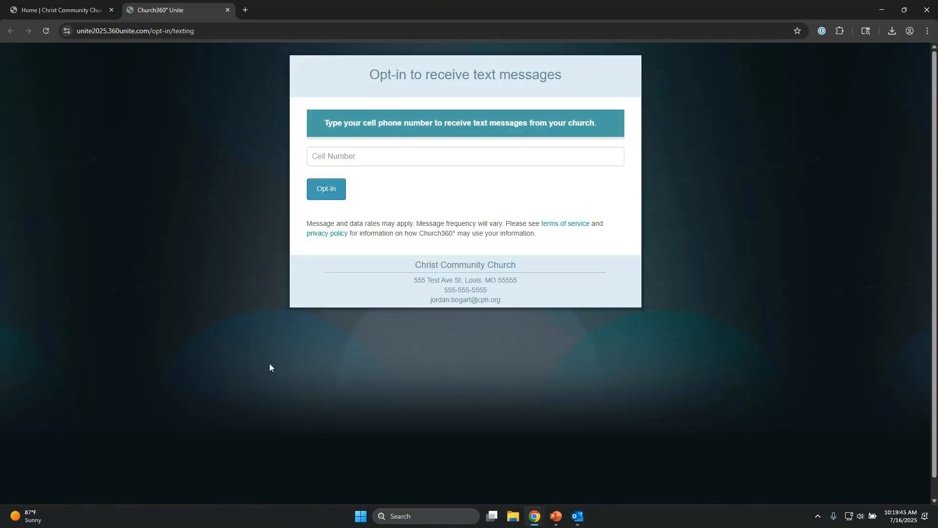
left_click(442, 154)
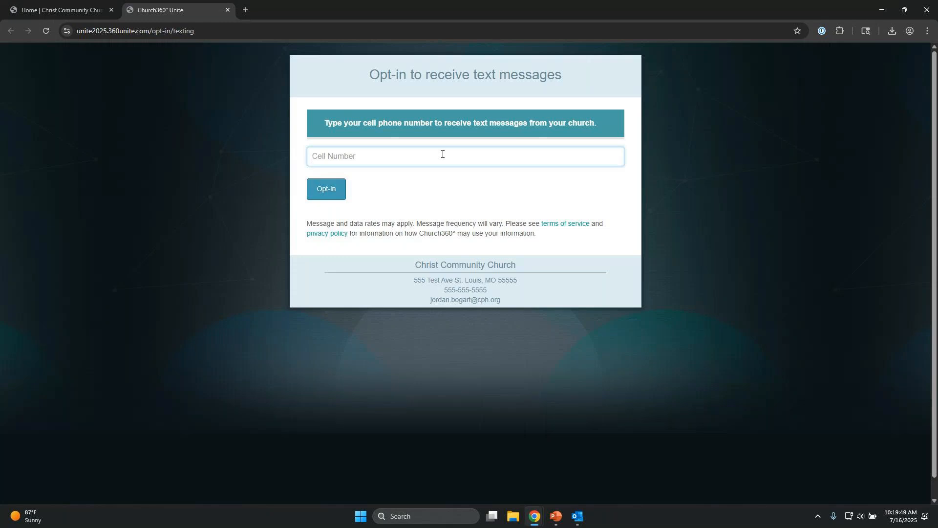
left_click_drag(196, 10, 0, 195)
Reload the Texting settings page, take the browser window out of full size, and view the Texting Opt-in log under Activity.
key("alt+Tab")
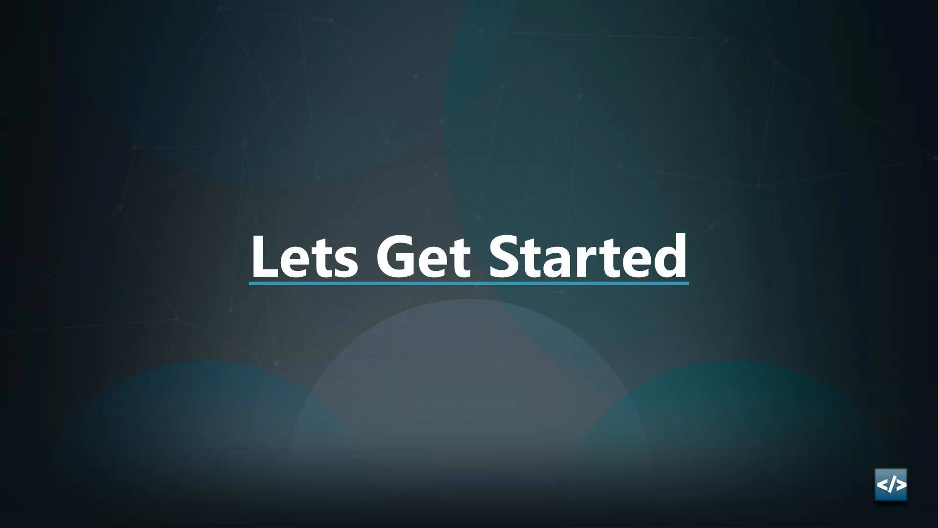
key("alt+Tab")
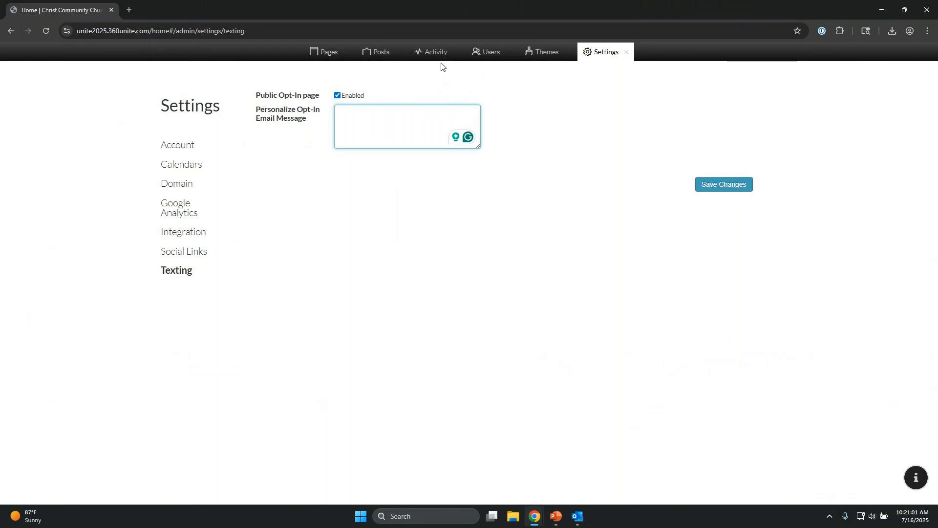
left_click(45, 32)
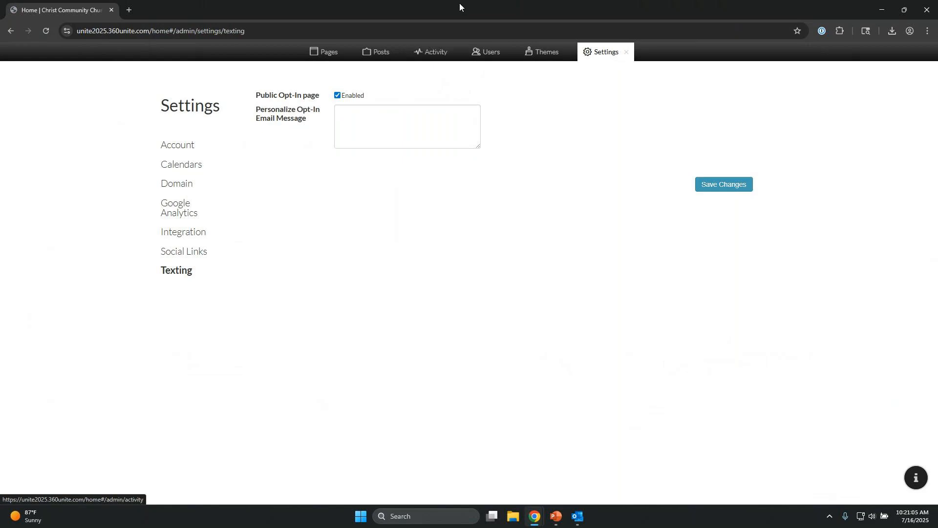
left_click_drag(459, 5, 429, 96)
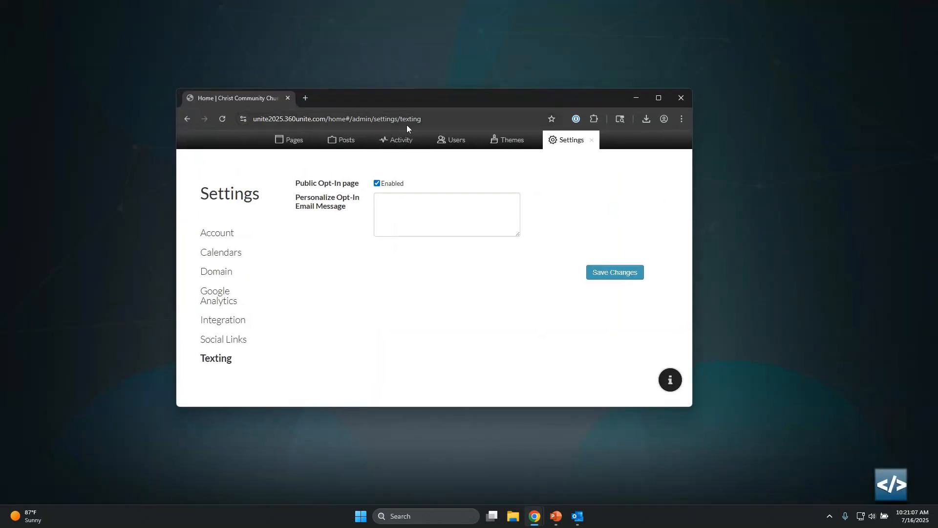
left_click(400, 141)
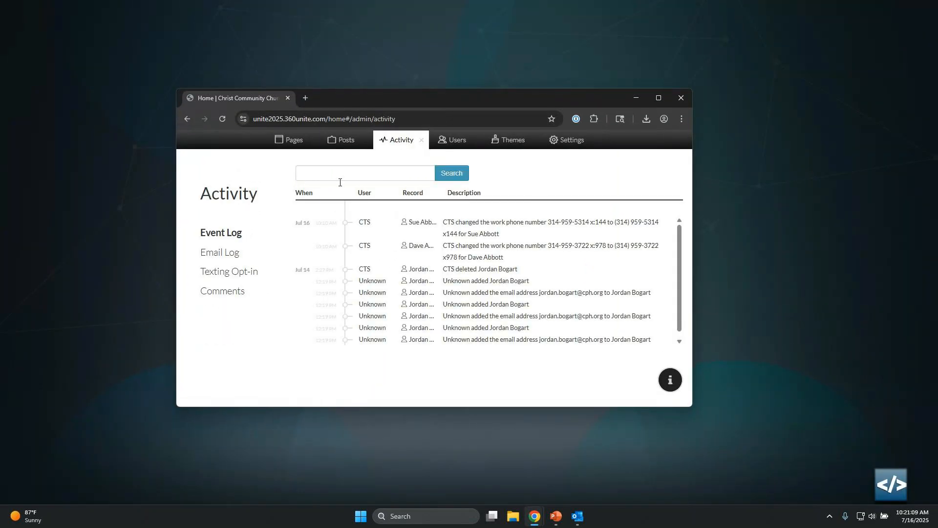
left_click(240, 271)
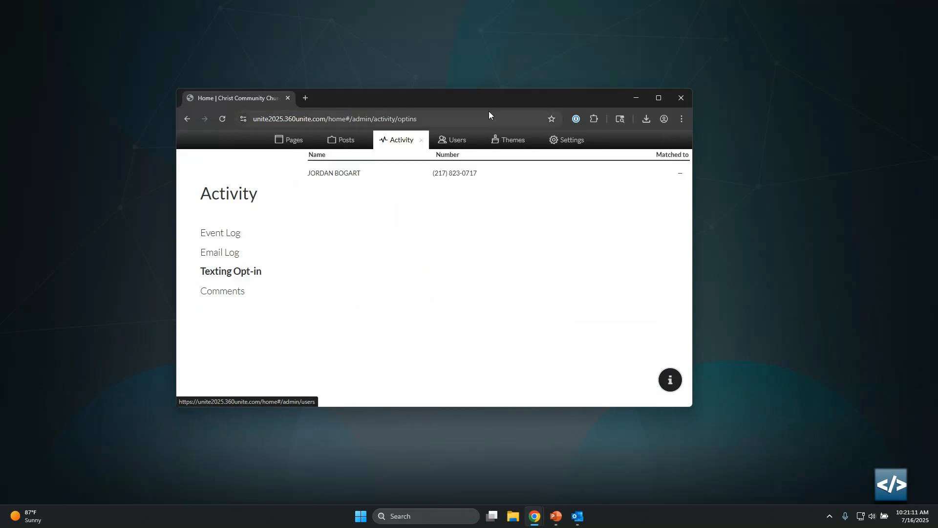
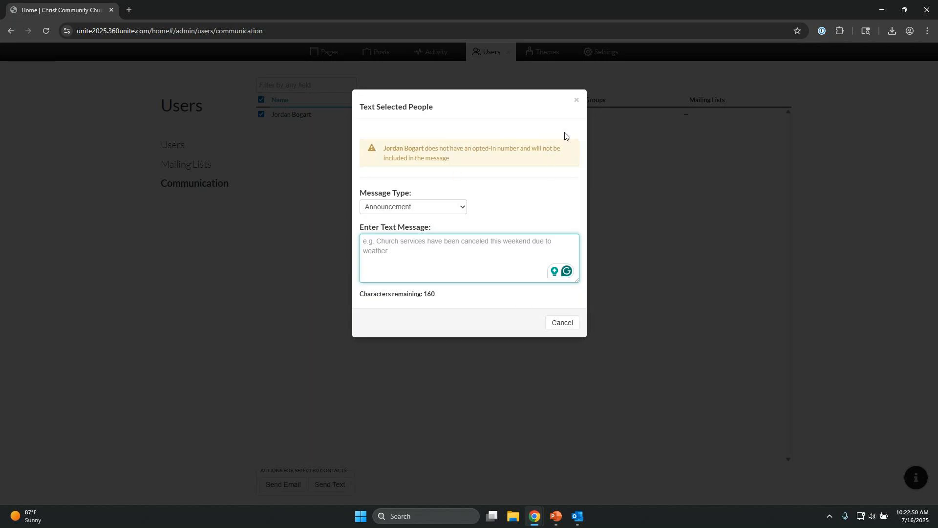
Cancel the text message to the selected contact, deselect the contact, and close the Users area.
left_click(577, 99)
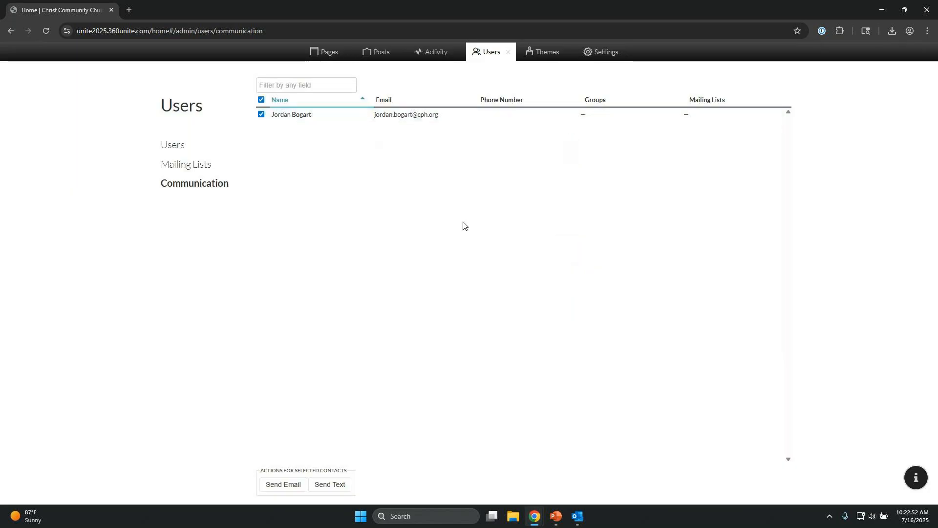
left_click(261, 115)
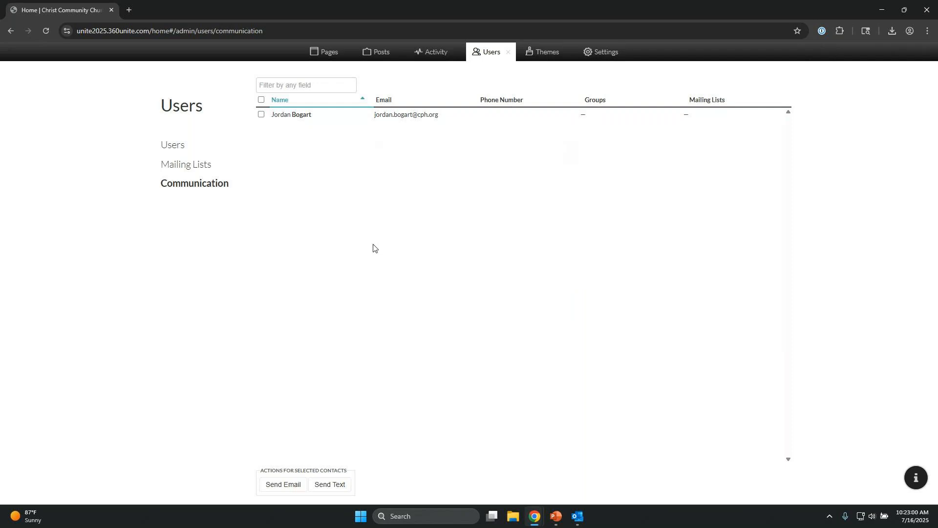
left_click(508, 55)
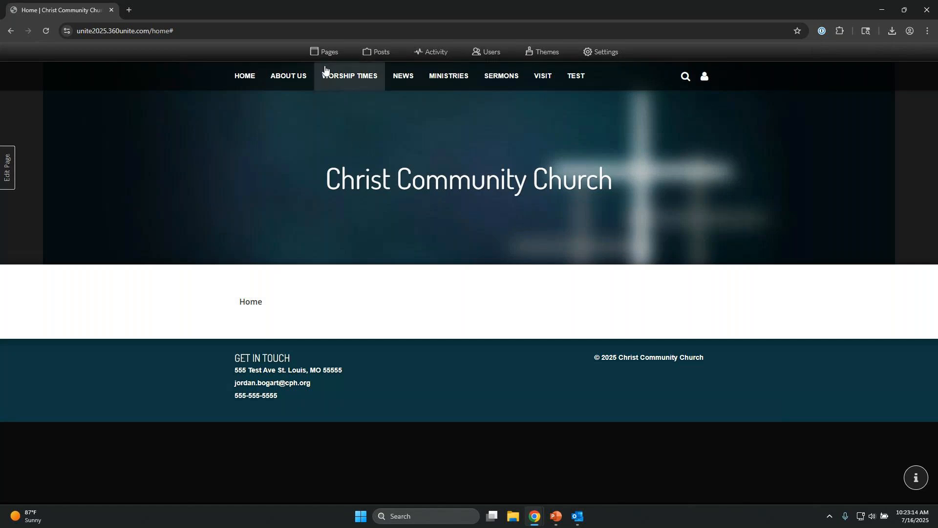
Go to the Members page from the site's page list and look through the households in the directory.
left_click(313, 55)
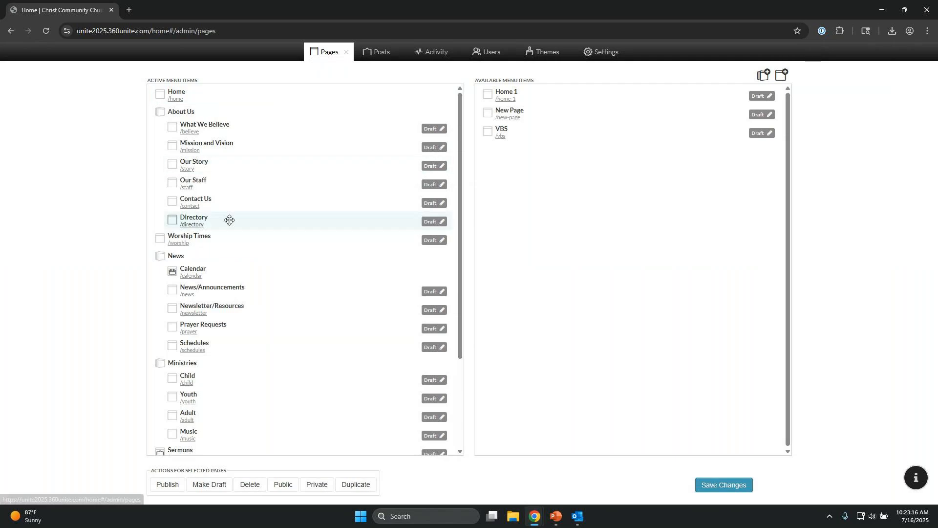
scroll(197, 264, "down", 2)
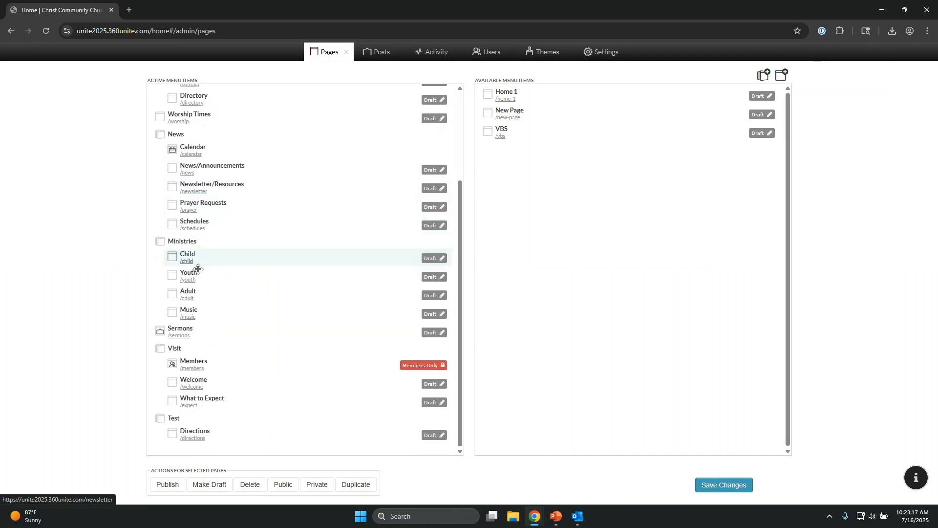
left_click(197, 370)
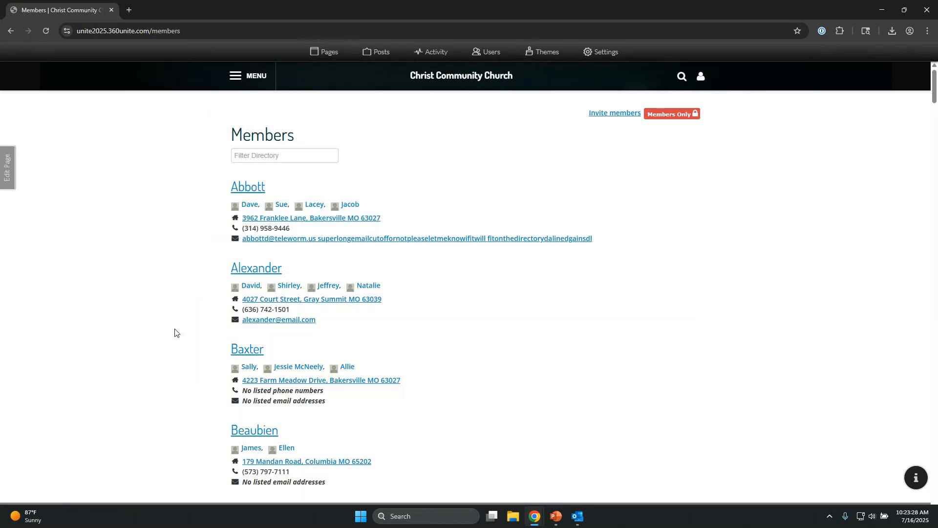
scroll(175, 333, "down", 4)
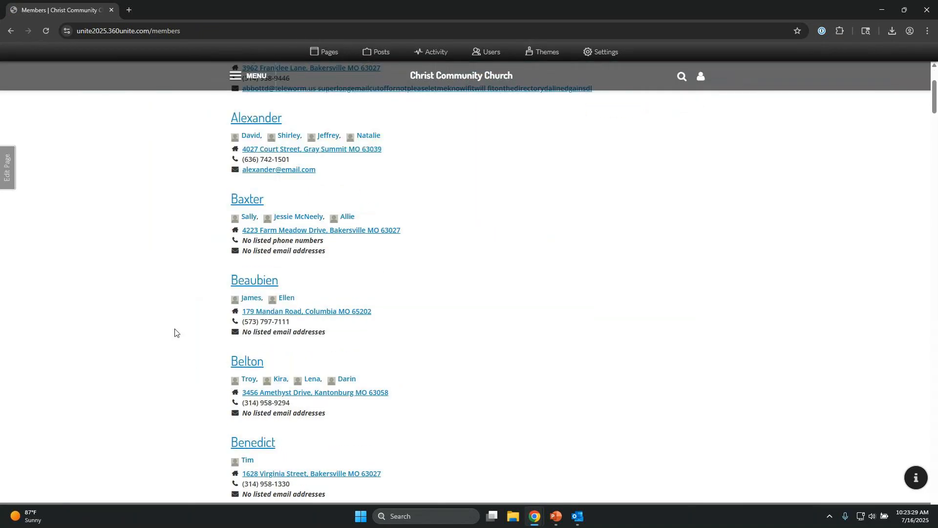
scroll(174, 332, "up", 4)
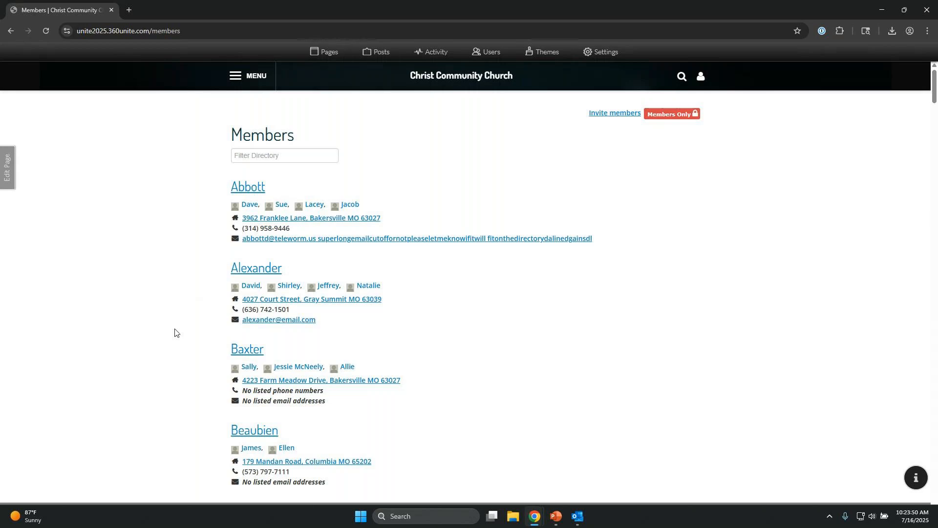
scroll(391, 374, "down", 3)
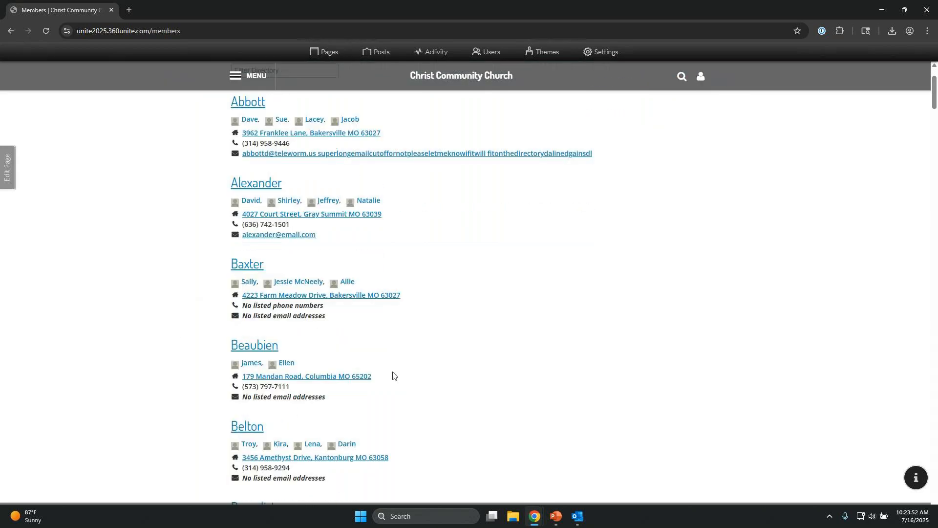
scroll(393, 375, "down", 2)
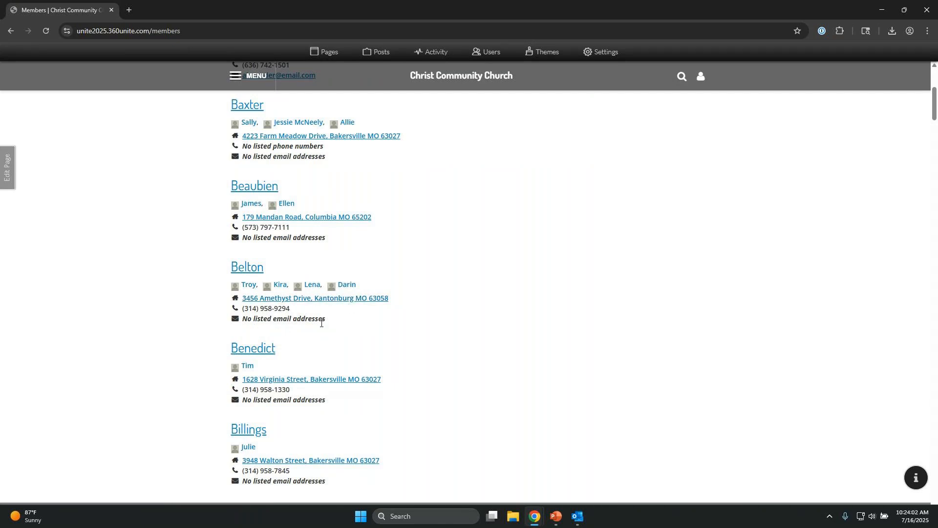
Edit the directory's fifth household, moving its last member up to third place, and update the household.
left_click(256, 268)
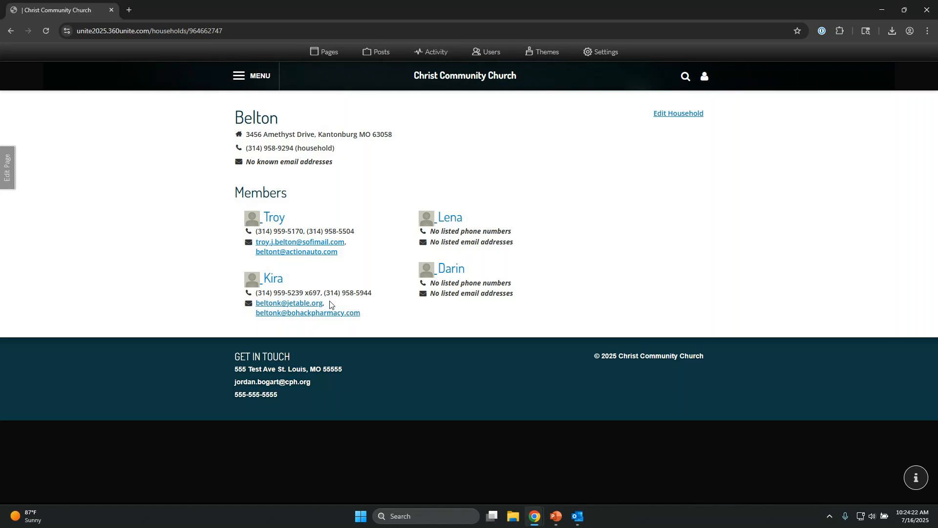
left_click(677, 113)
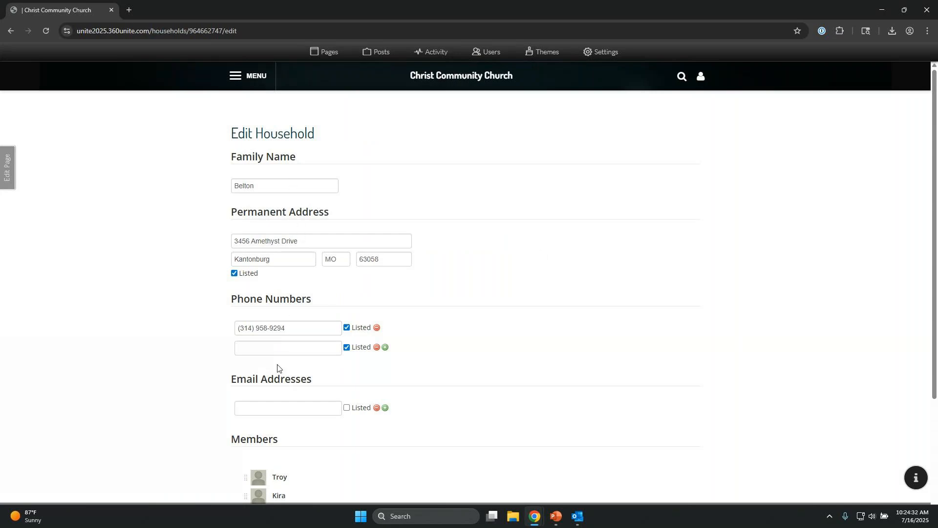
scroll(277, 355, "down", 3)
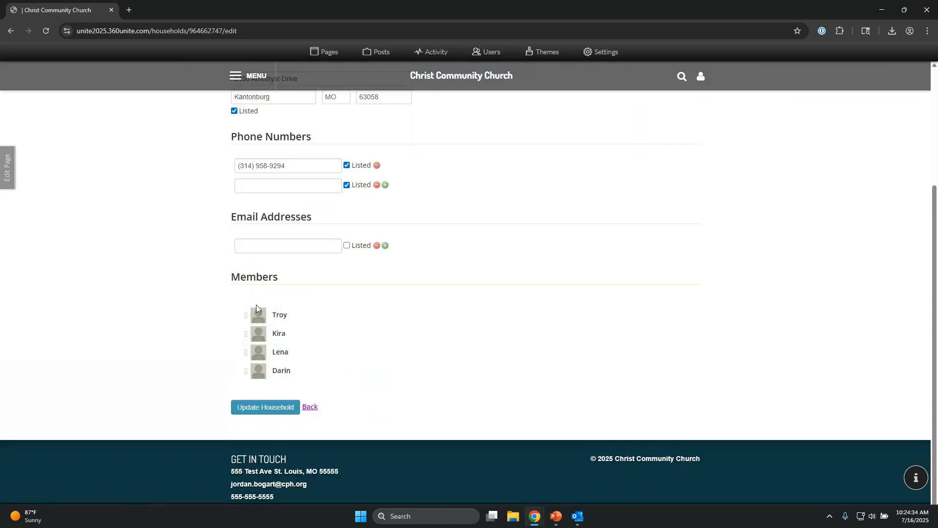
left_click_drag(245, 370, 248, 350)
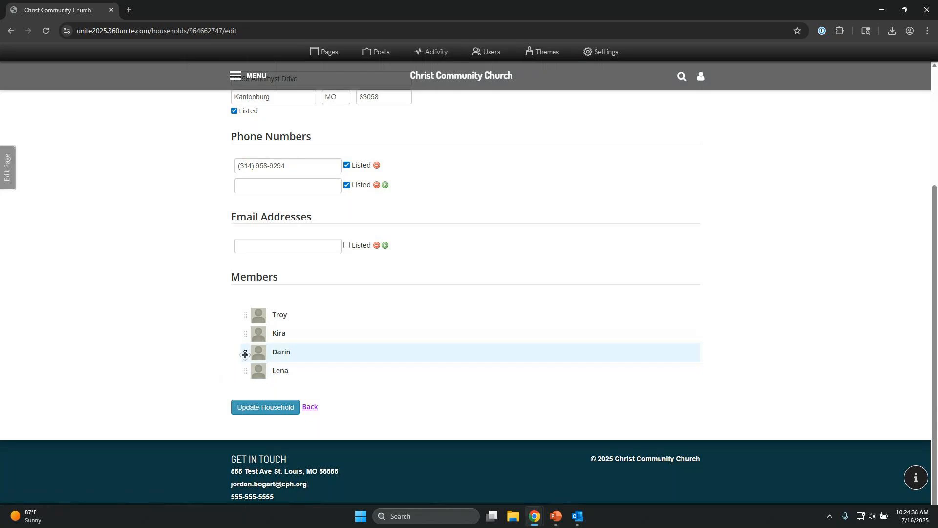
scroll(312, 303, "up", 3)
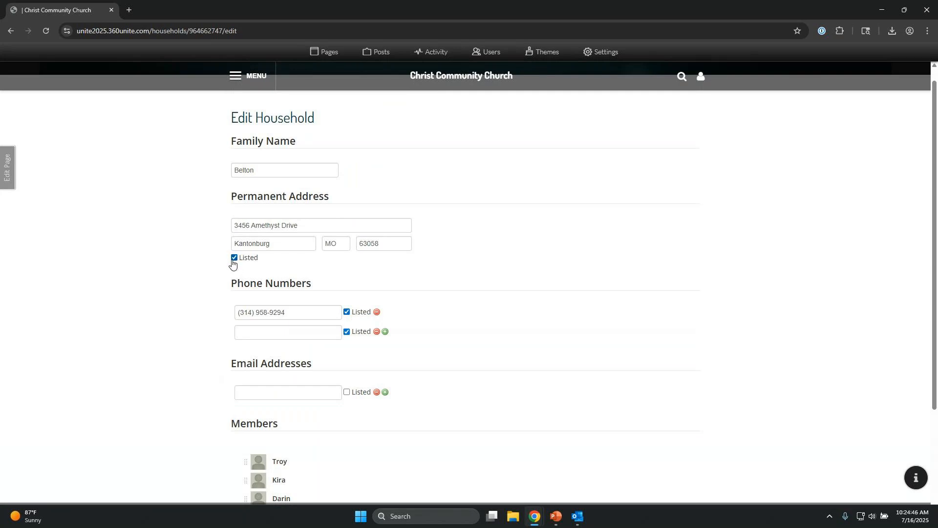
scroll(239, 328, "down", 3)
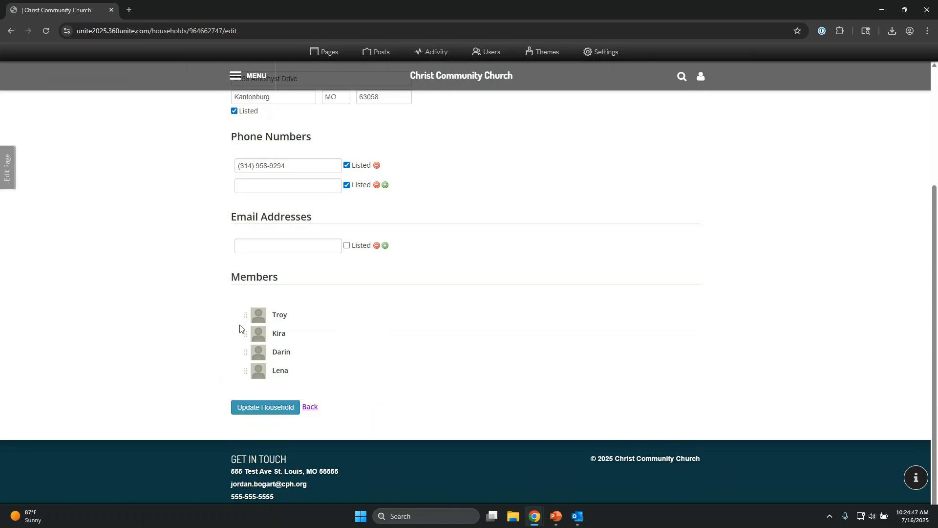
left_click(266, 408)
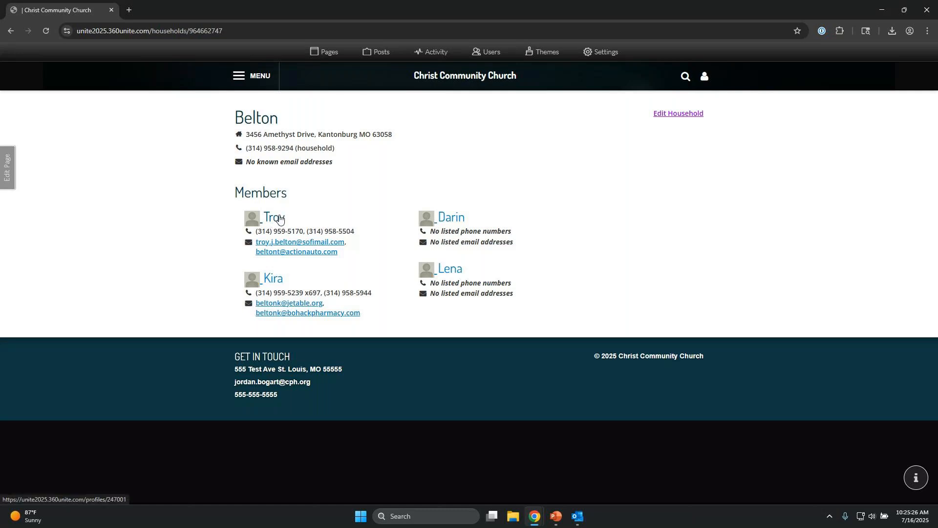
Open your own user profile for editing and examine its name, email, phone and member directory options.
left_click(704, 76)
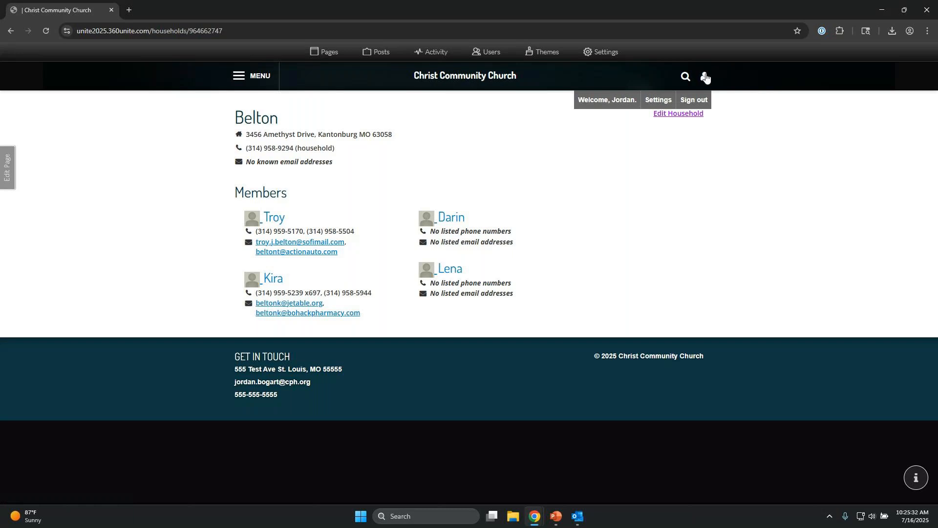
left_click(622, 102)
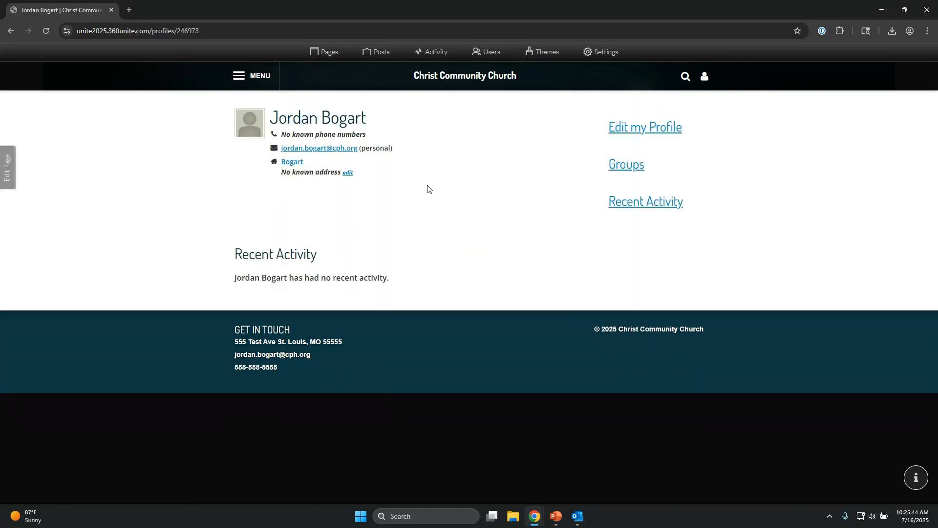
left_click(667, 128)
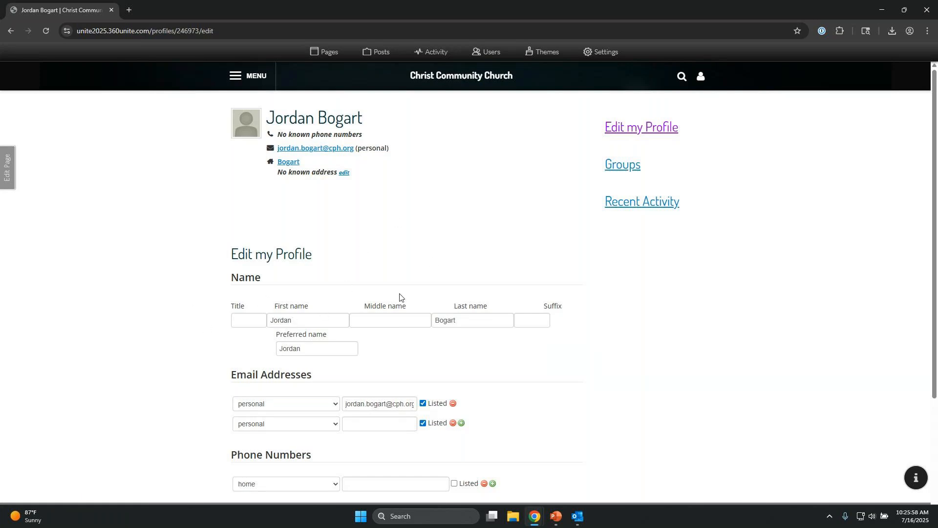
scroll(339, 404, "down", 1)
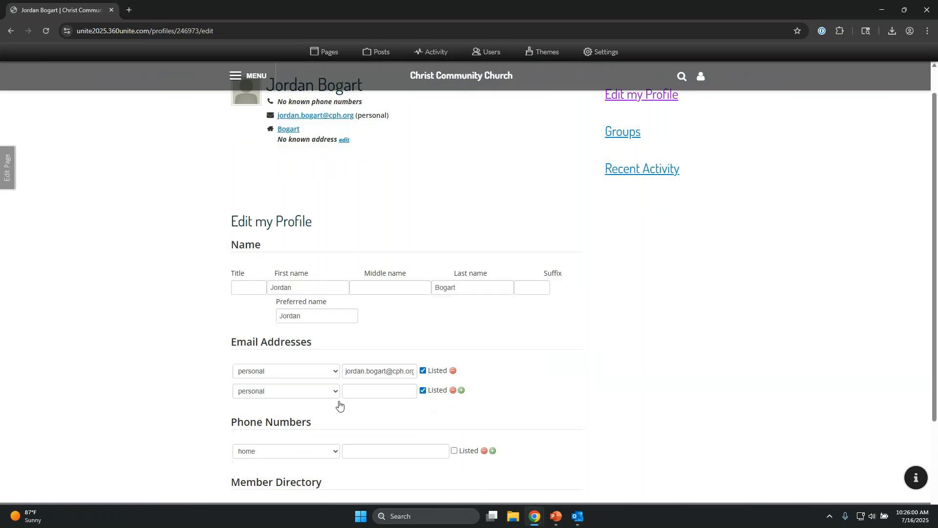
scroll(339, 404, "down", 2)
scroll(343, 437, "down", 1)
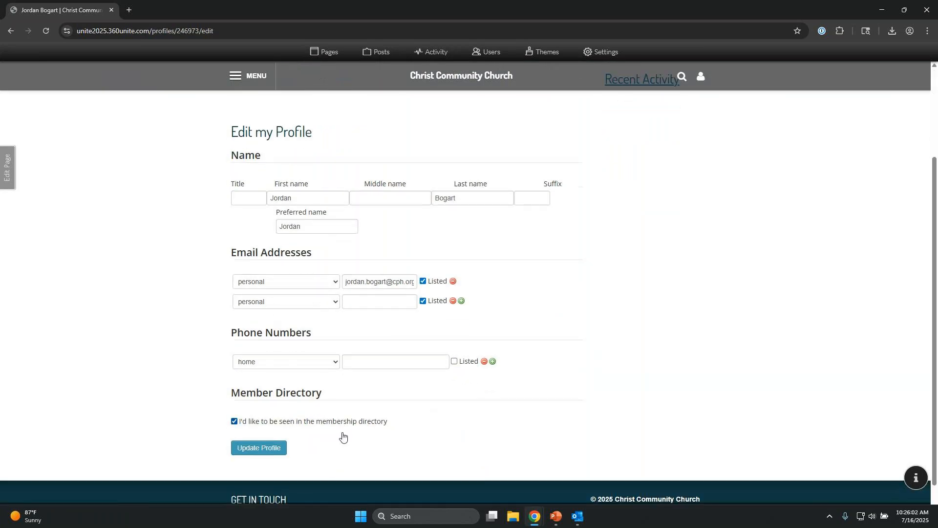
scroll(343, 436, "down", 1)
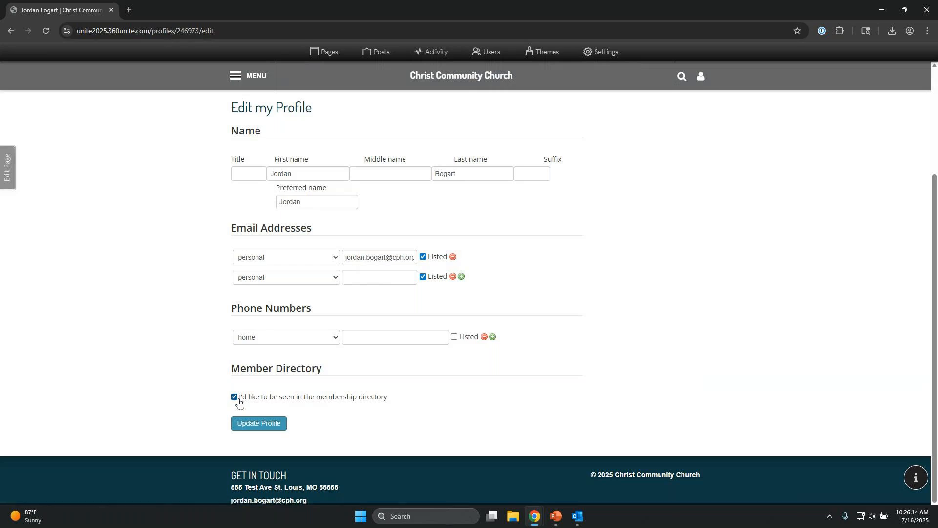
scroll(381, 293, "up", 2)
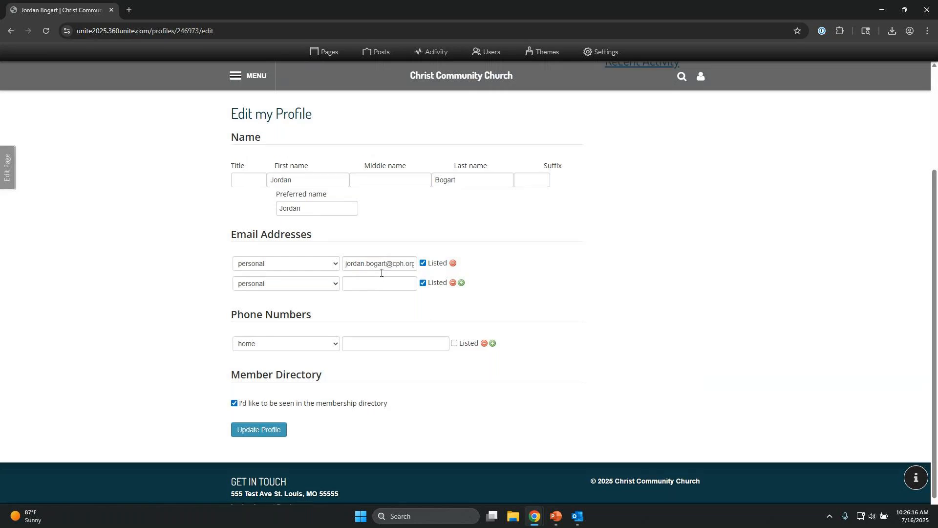
scroll(379, 312, "up", 1)
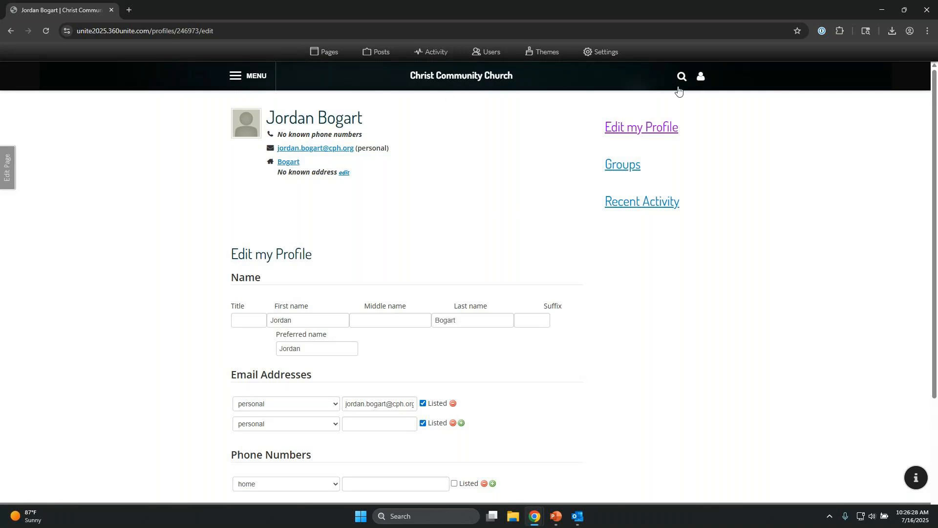
Open your account's user settings and look through the email address, username and password fields under Credentials.
left_click(702, 80)
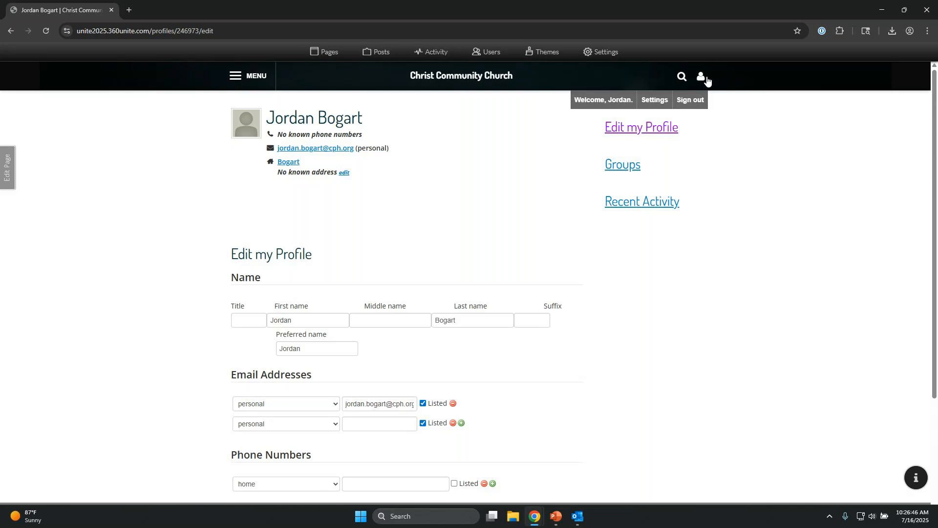
left_click(653, 104)
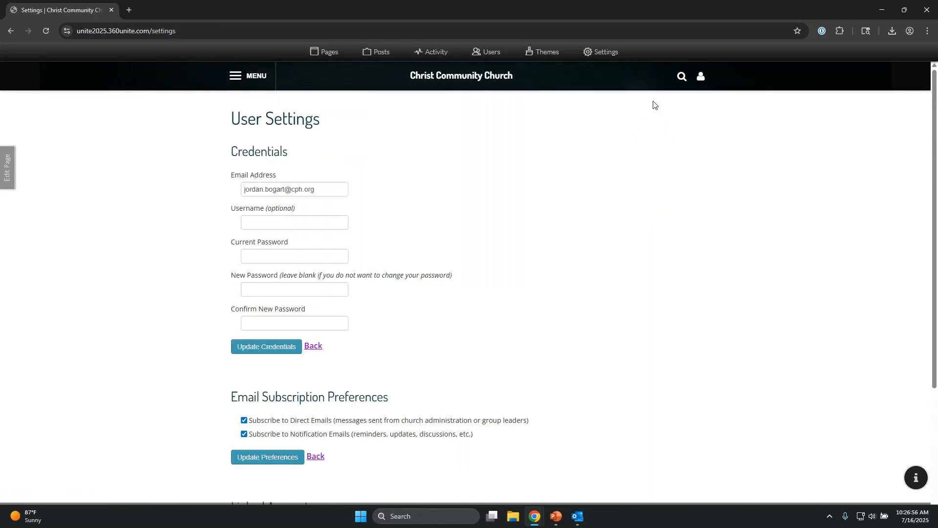
left_click(296, 189)
double_click(296, 189)
key("ctrl+a")
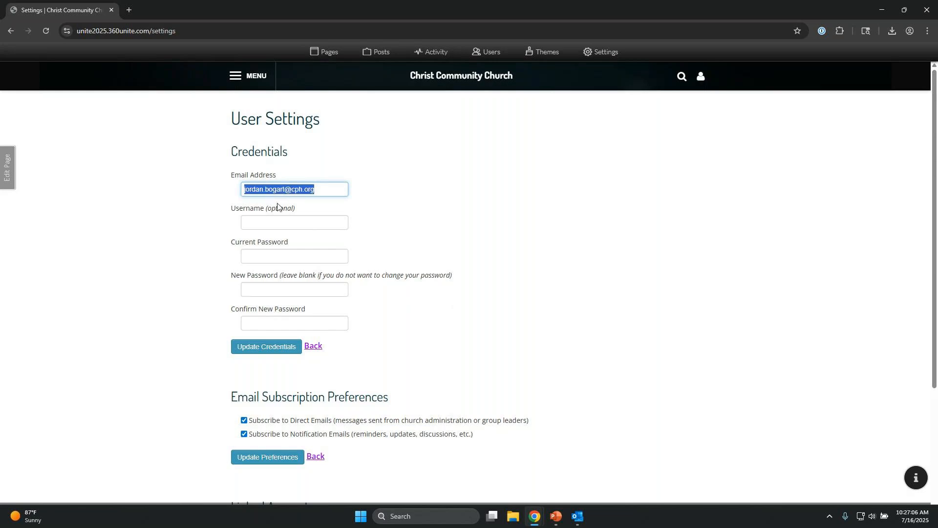
left_click(291, 226)
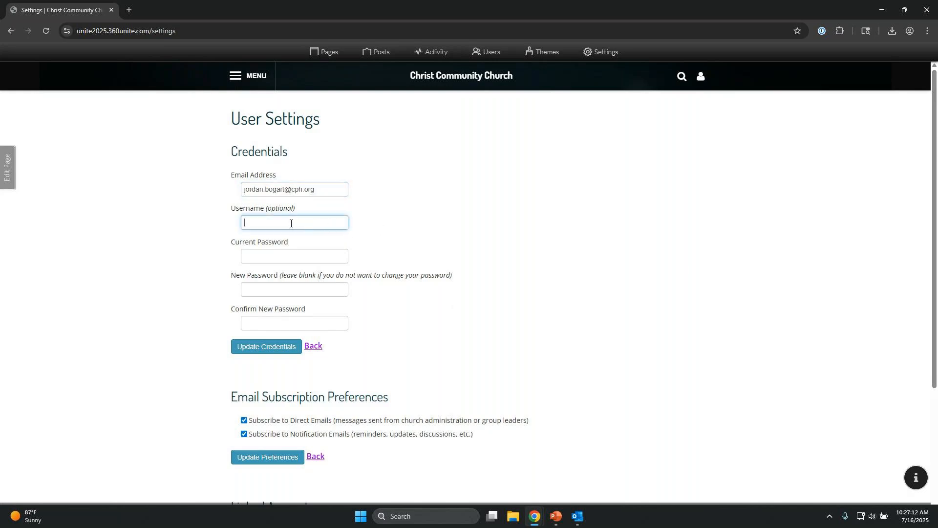
left_click(296, 256)
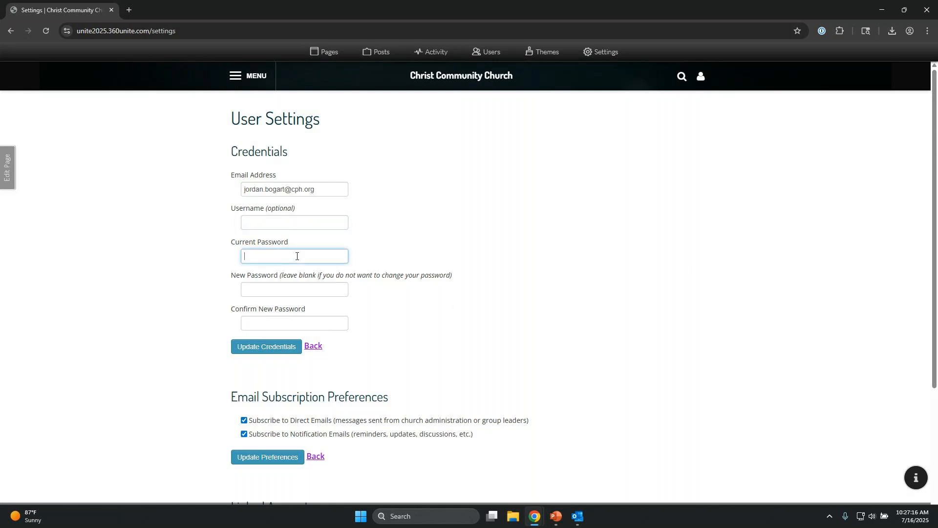
left_click(294, 287)
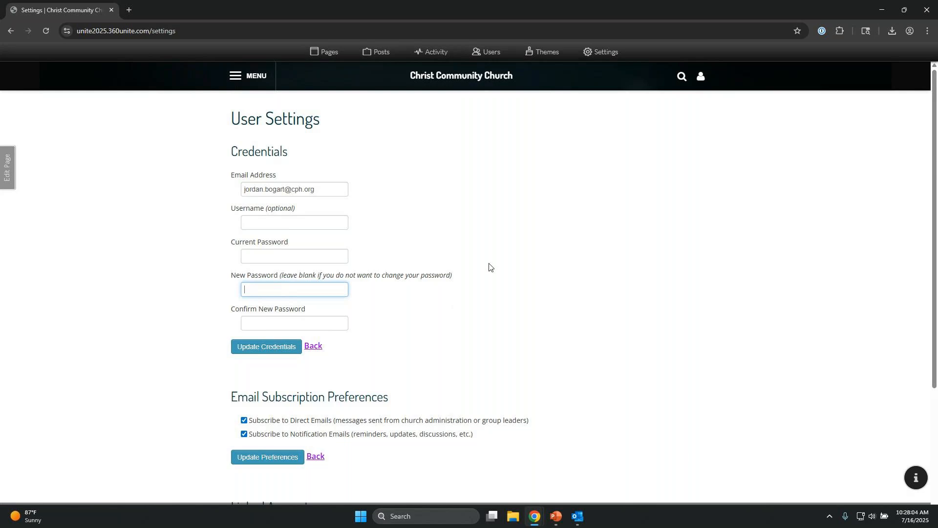
Go to the site's home page, create a new feed page named "Pastor's Blog", and save the page changes.
left_click(265, 85)
left_click(285, 82)
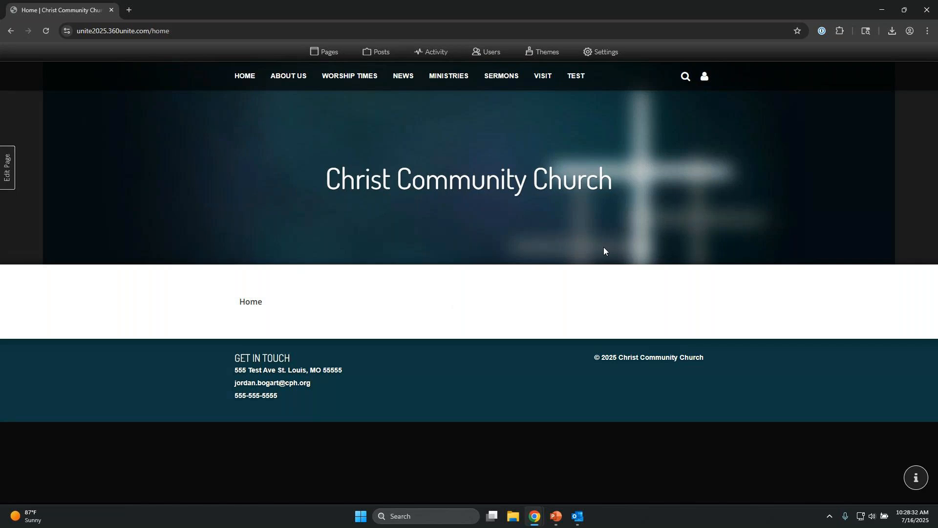
left_click(335, 58)
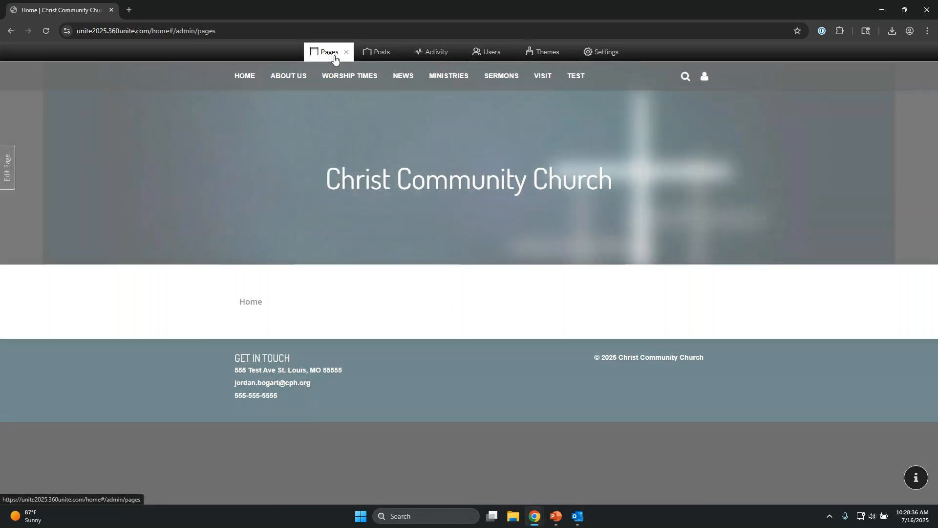
left_click(783, 77)
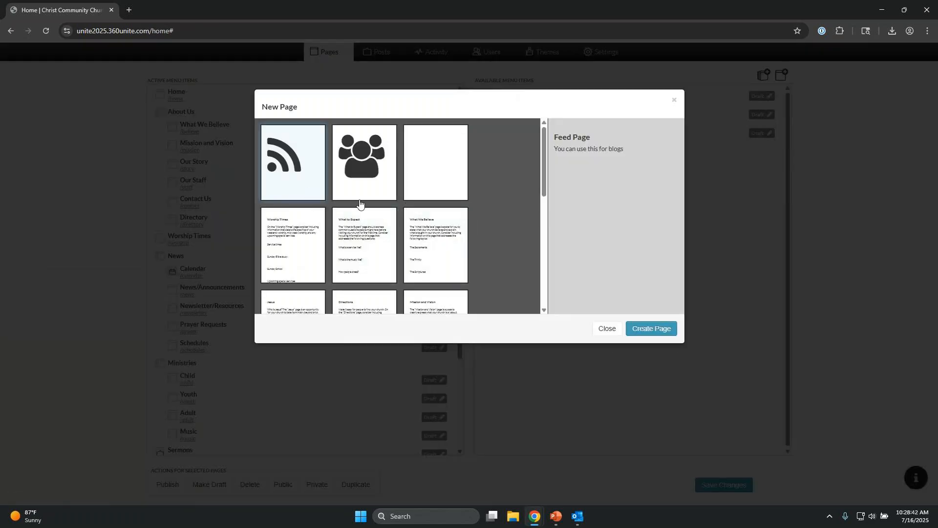
left_click(659, 326)
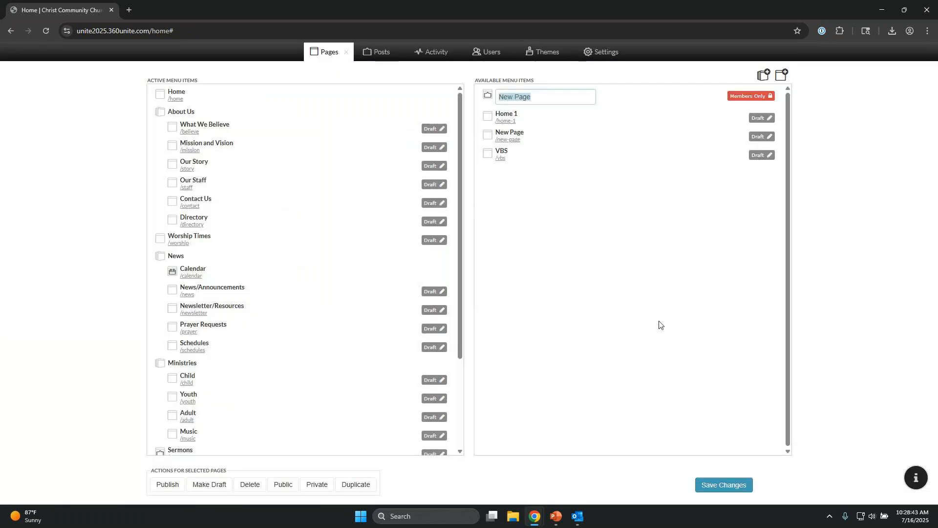
key("BackSpace")
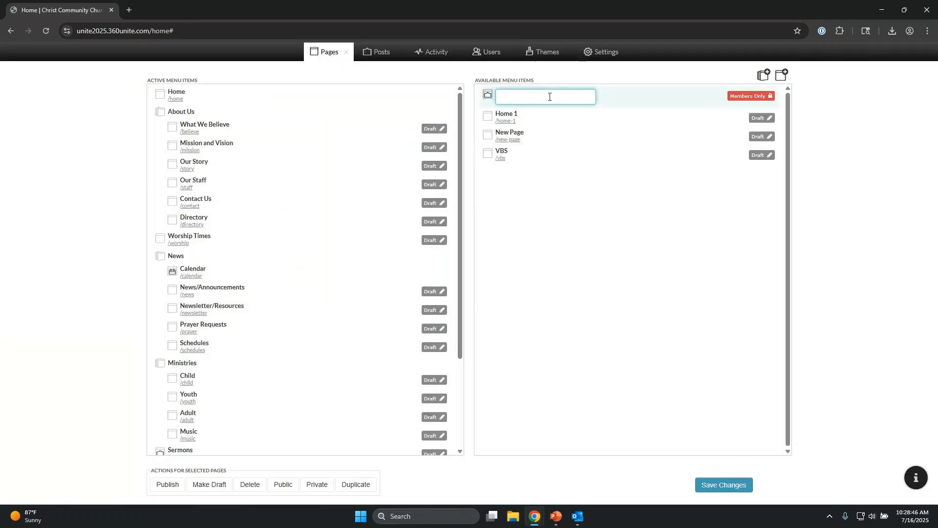
type("Pastor's Blog")
key("Return")
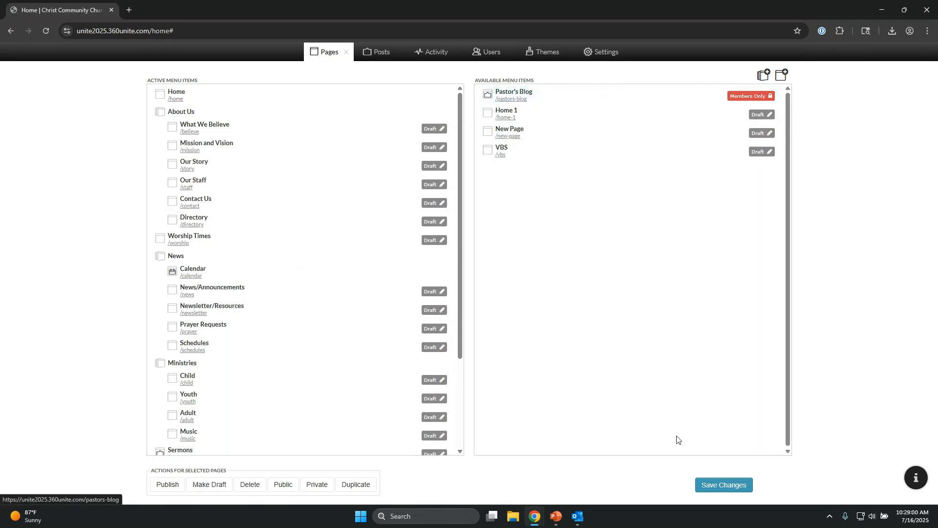
left_click(740, 478)
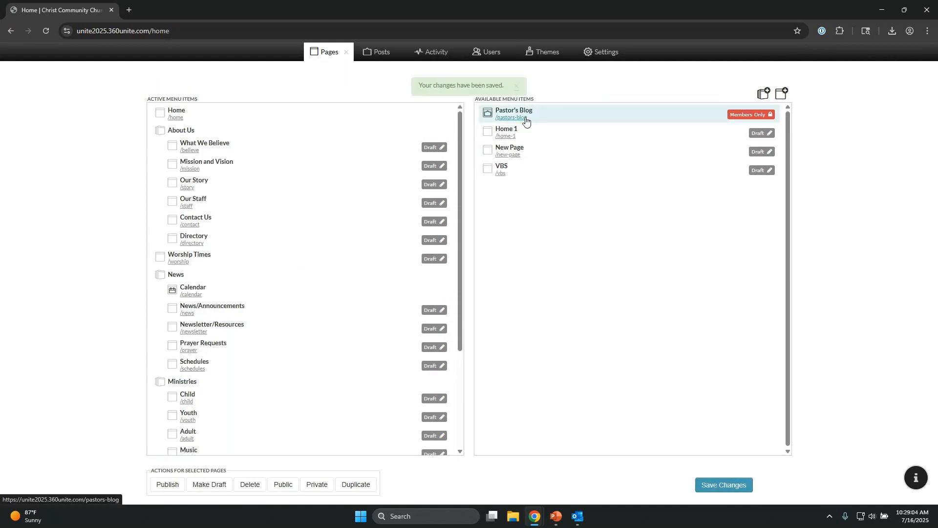
Open the Pastor's Blog page in editing mode and review its feed settings, including the meta description.
left_click(527, 115)
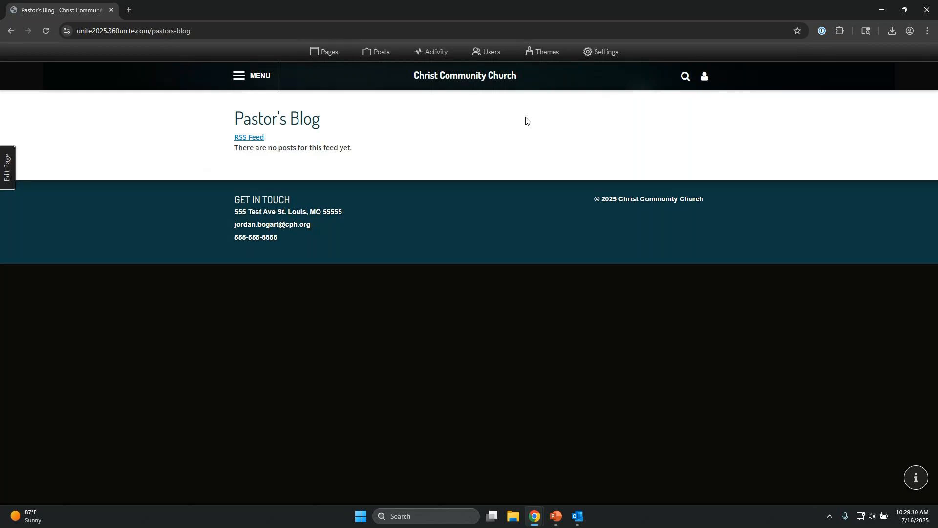
left_click(13, 175)
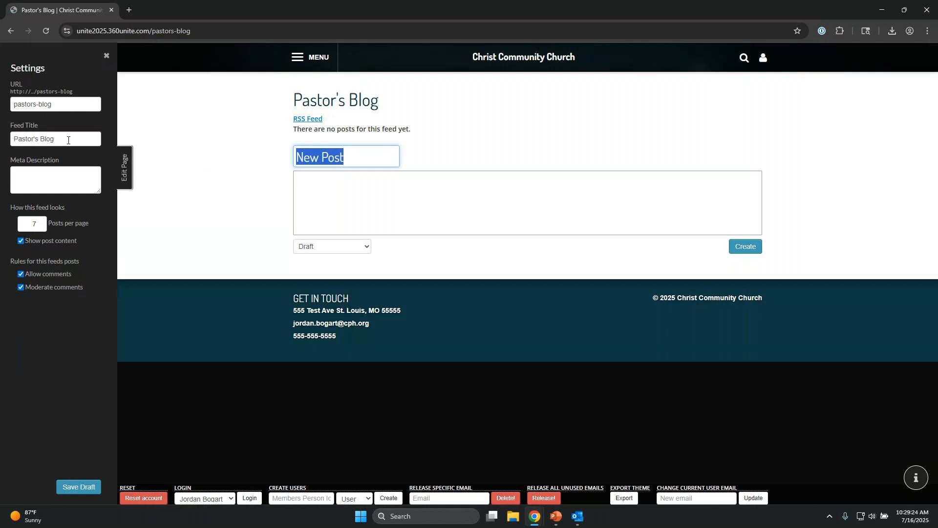
left_click(53, 169)
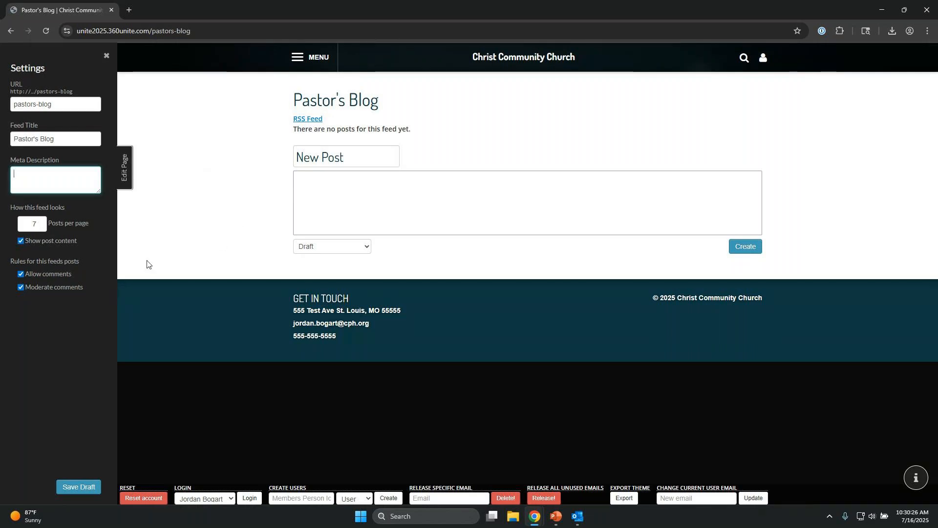
Title the new post "Pastor's First Post" and write one body sentence introducing it as the named pastor's first post in his new blog.
left_click(367, 157)
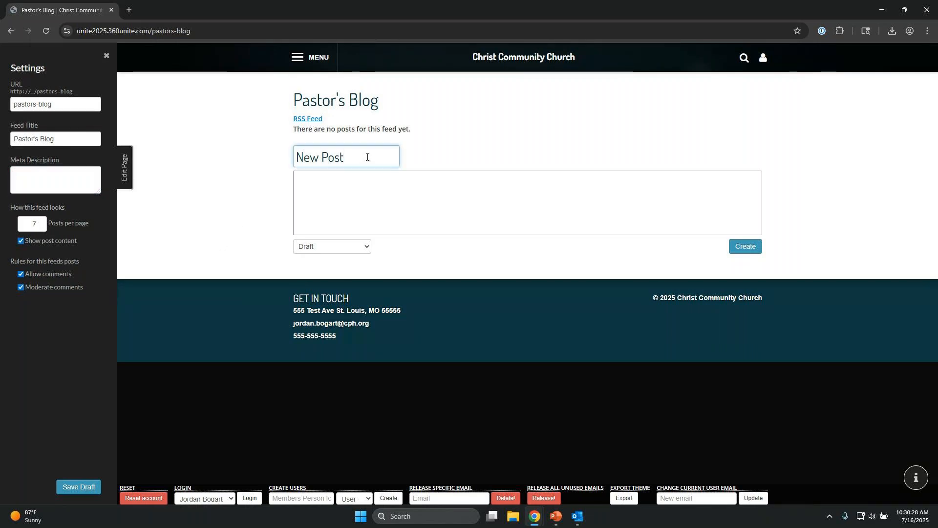
left_click_drag(358, 158, 287, 160)
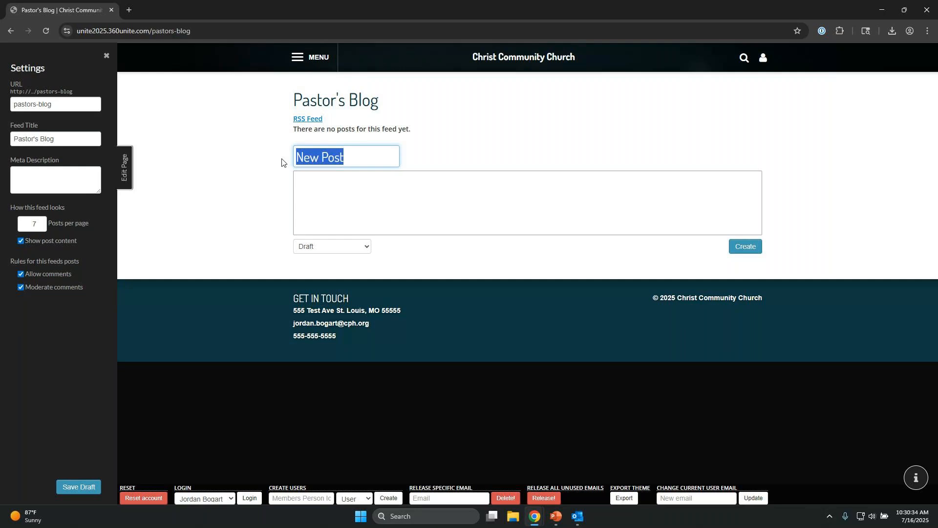
key("BackSpace")
type("Pastor's F")
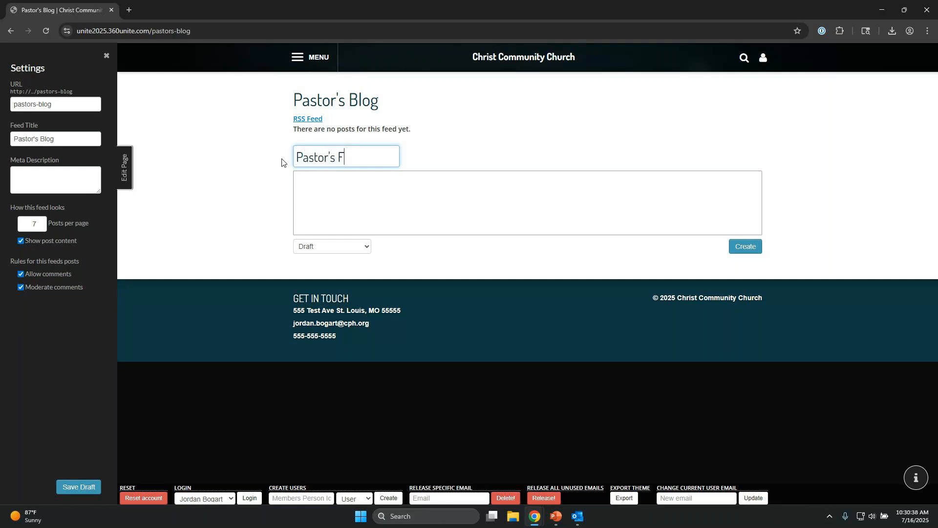
type("irst Post")
left_click(343, 212)
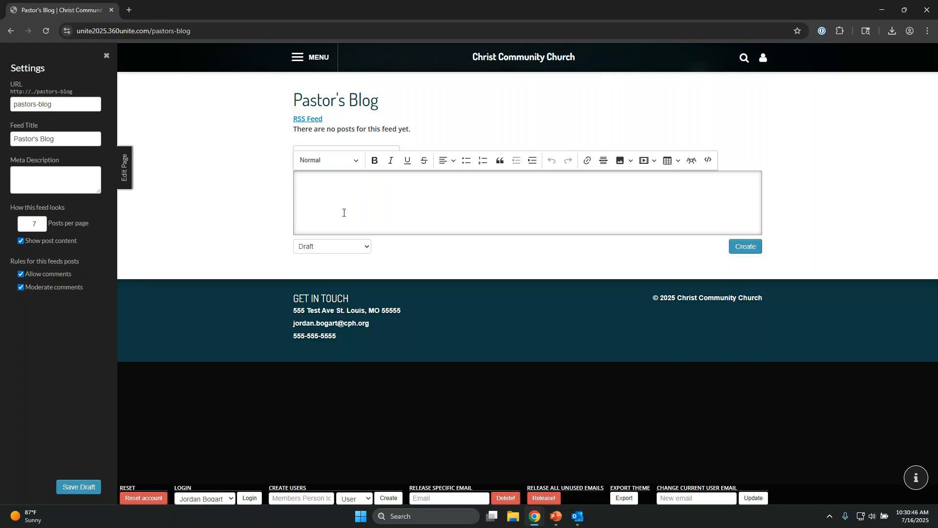
type("This is Pastor Smith's first po")
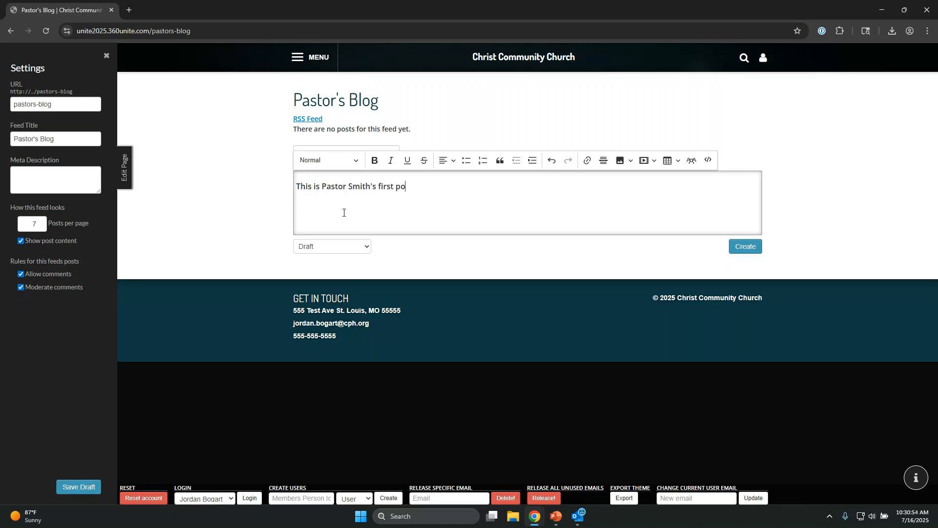
type("st in his new blog")
Set the new post's status to Scheduled and select the day in its publication date.
left_click(369, 248)
left_click(369, 248)
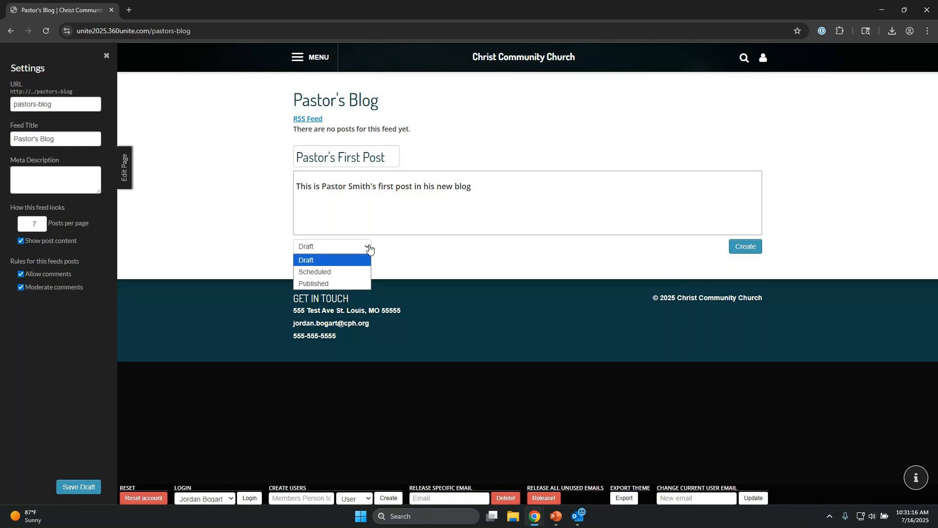
left_click(350, 274)
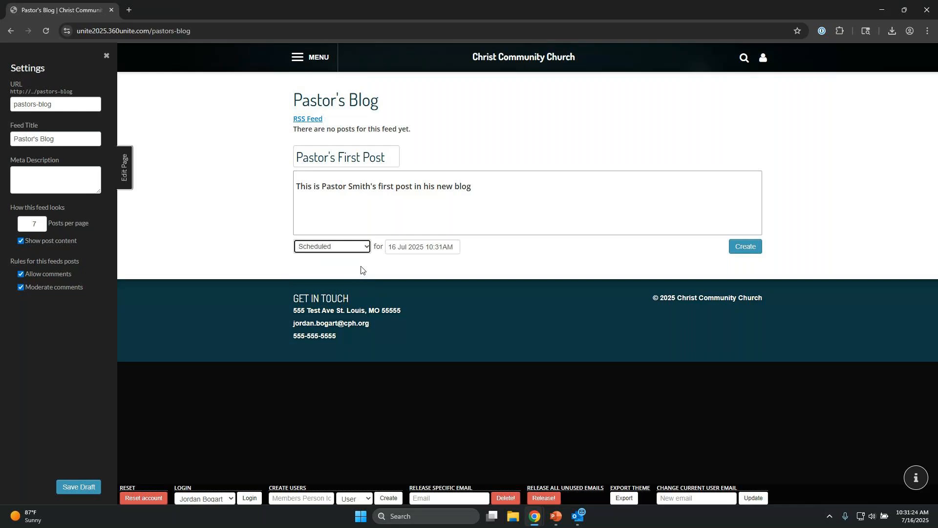
left_click(436, 246)
left_click(392, 247)
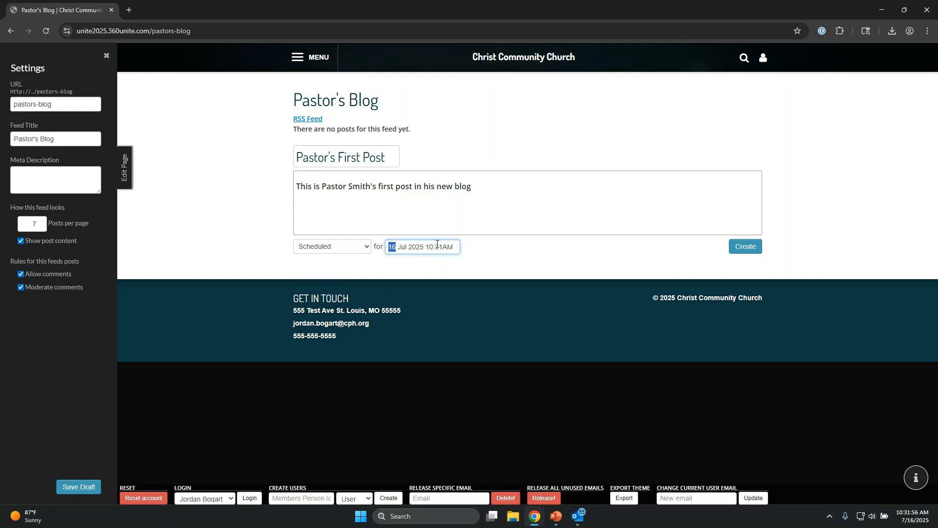
Set the new post's status to Published and create it in the Pastor's Blog feed.
left_click(366, 246)
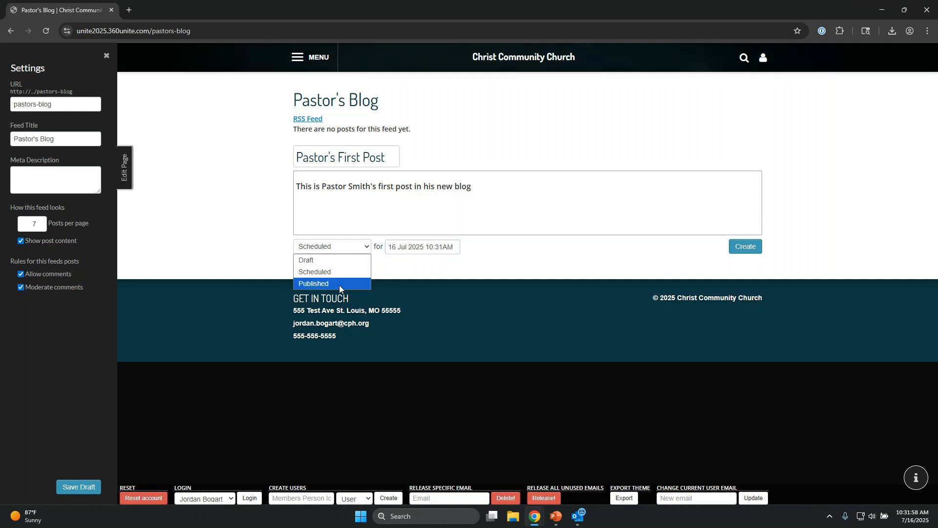
left_click(339, 286)
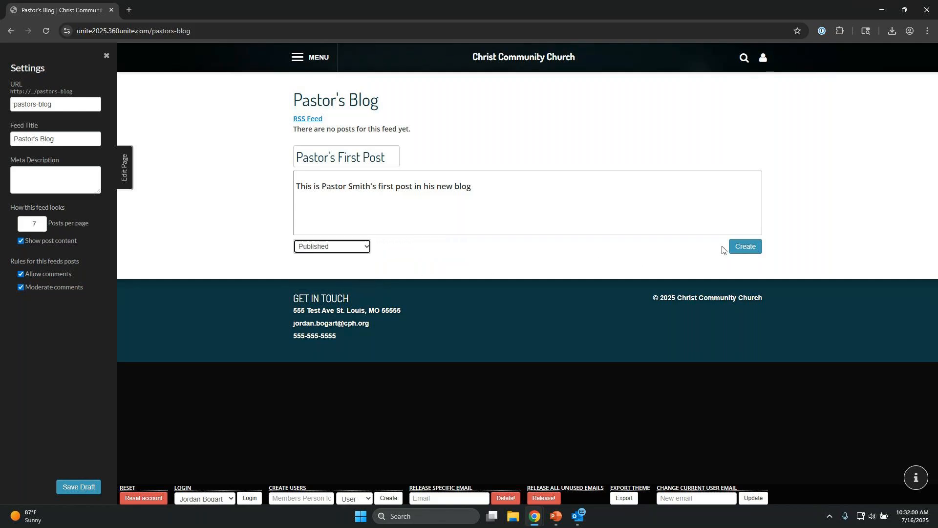
left_click(748, 249)
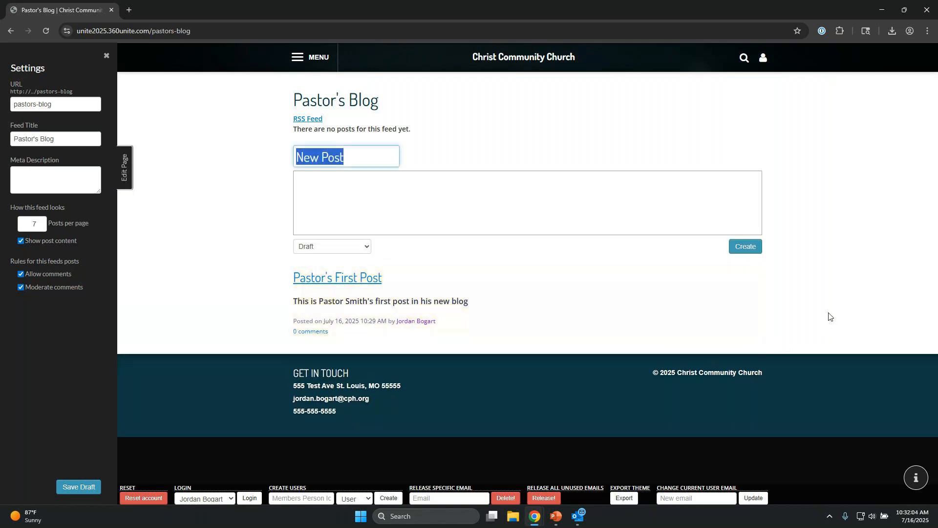
Turn off showing post content for the Pastor's Blog feed, save the draft, and turn the post content back on.
left_click(22, 241)
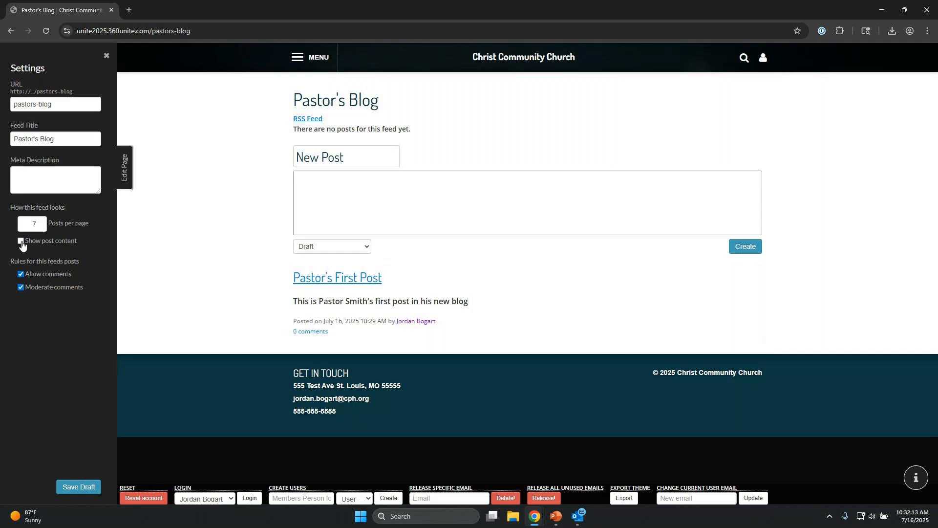
left_click(72, 487)
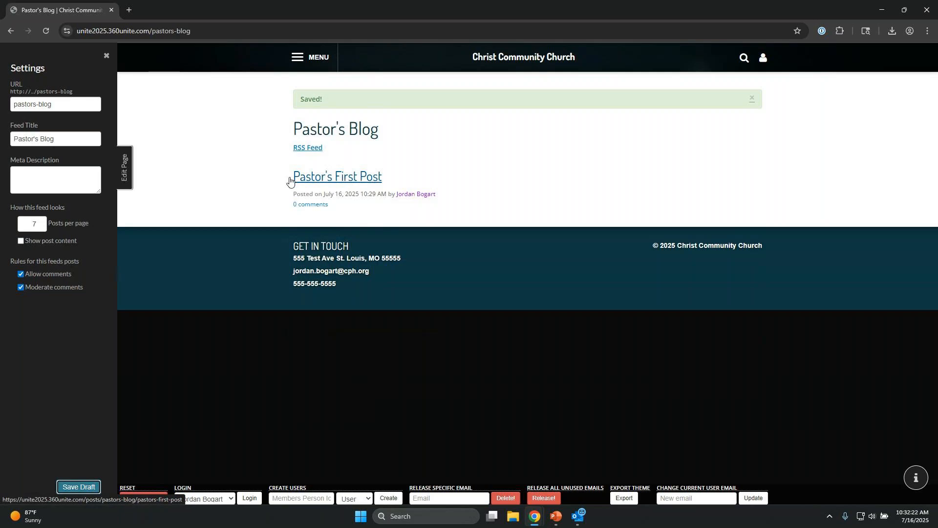
left_click(46, 243)
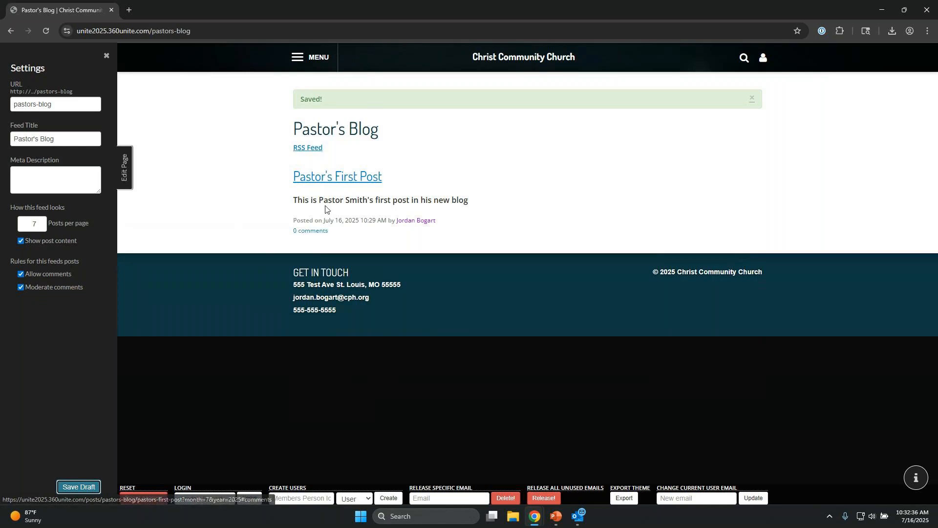
Examine the comment area of Pastor's First Post and the feed's Allow comments and Moderate comments rules.
left_click(332, 179)
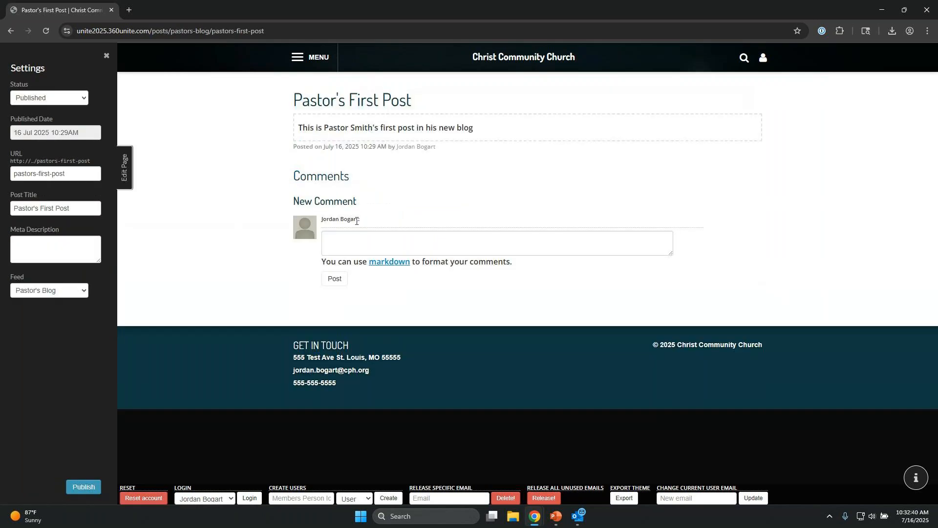
left_click(361, 241)
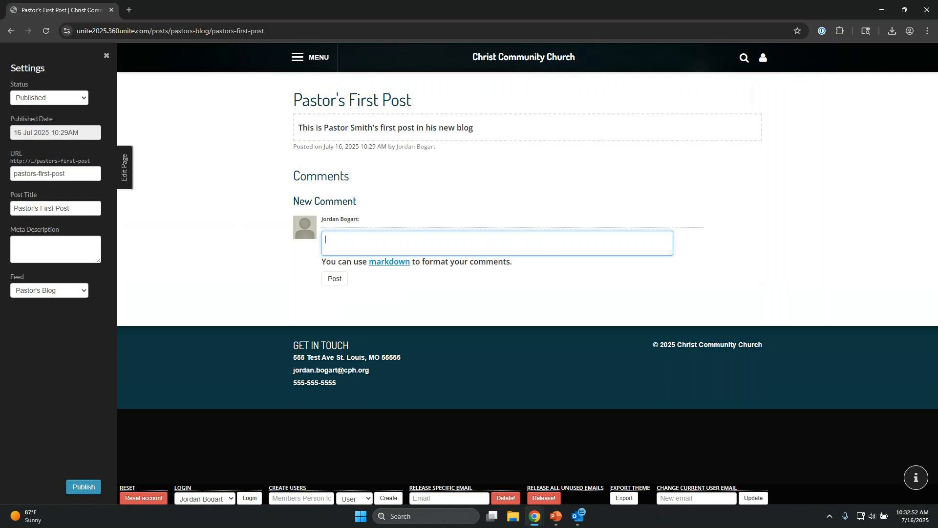
left_click(11, 31)
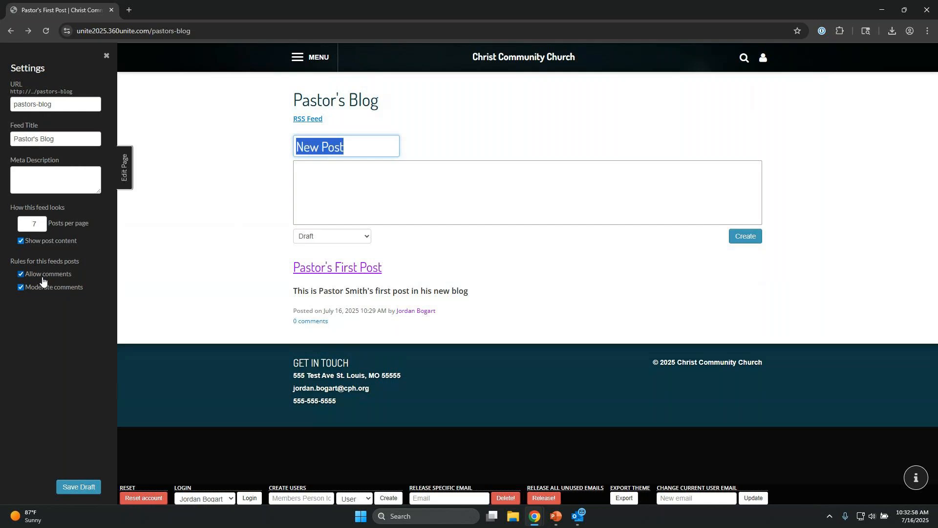
left_click(42, 277)
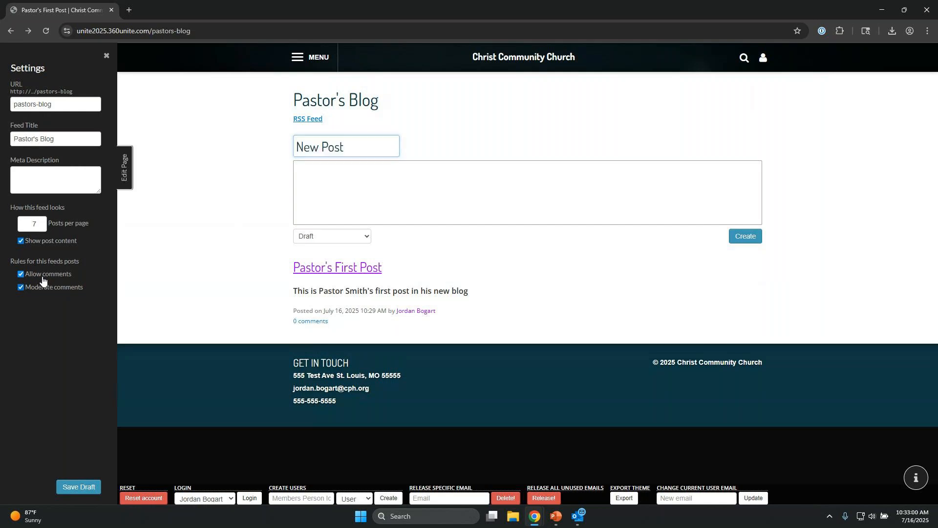
left_click(42, 287)
left_click(45, 277)
left_click(42, 287)
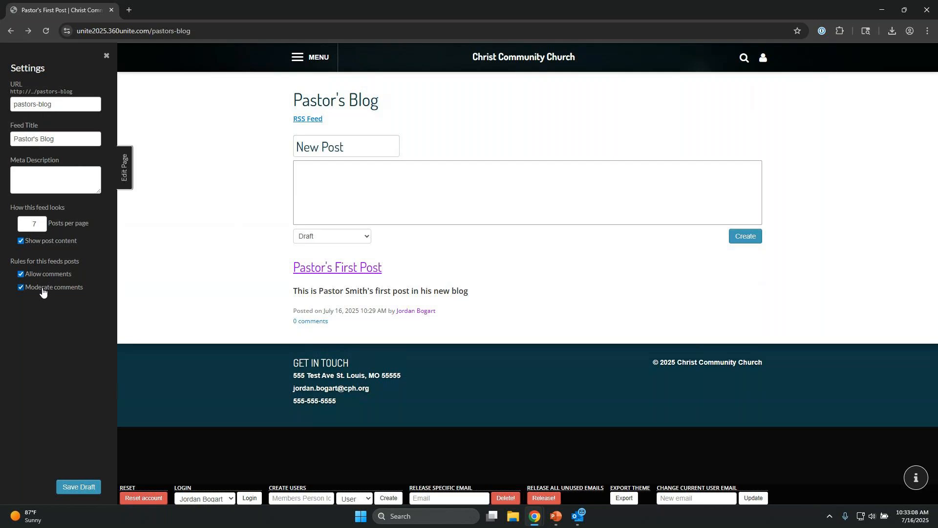
Post the comment "This post stinks." on Pastor's First Post.
left_click(353, 272)
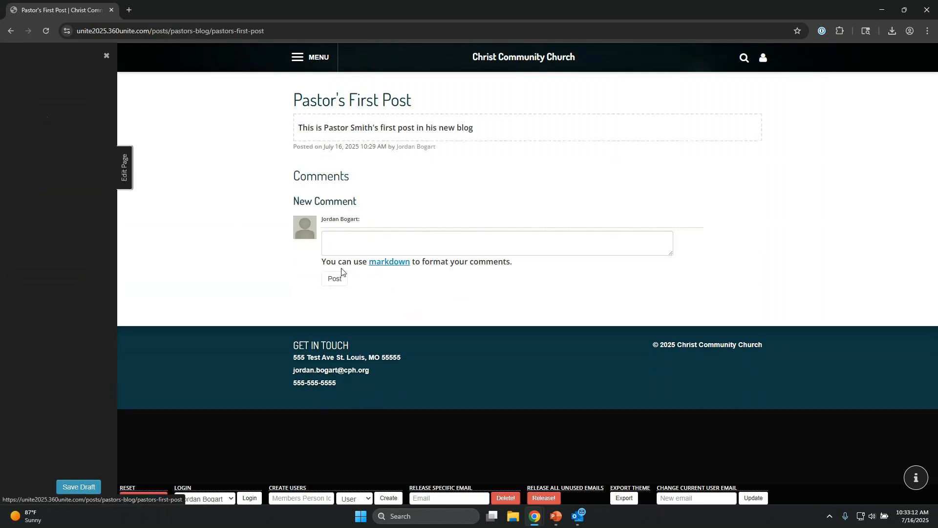
left_click(358, 243)
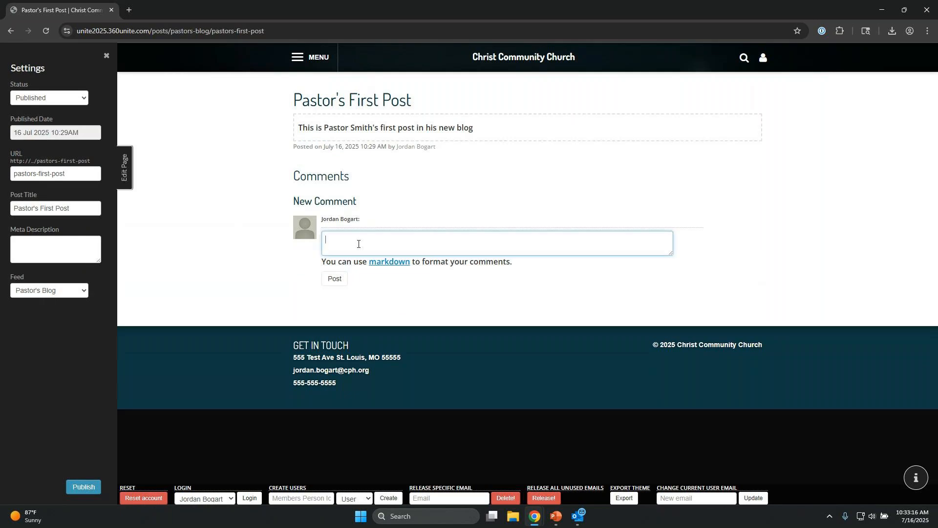
type("This post stinks.")
left_click(335, 277)
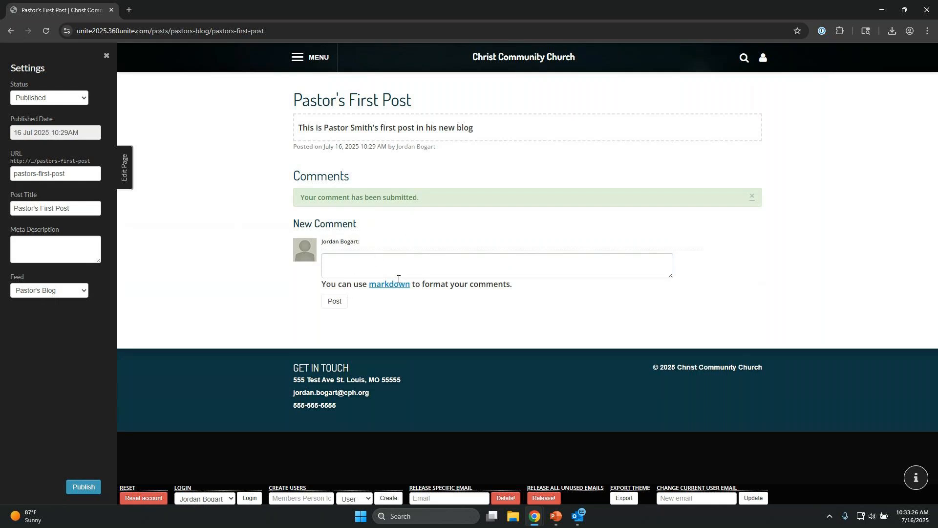
Leave page editing and delete the comment awaiting moderation on Pastor's First Post from the site's activity comments.
left_click(126, 165)
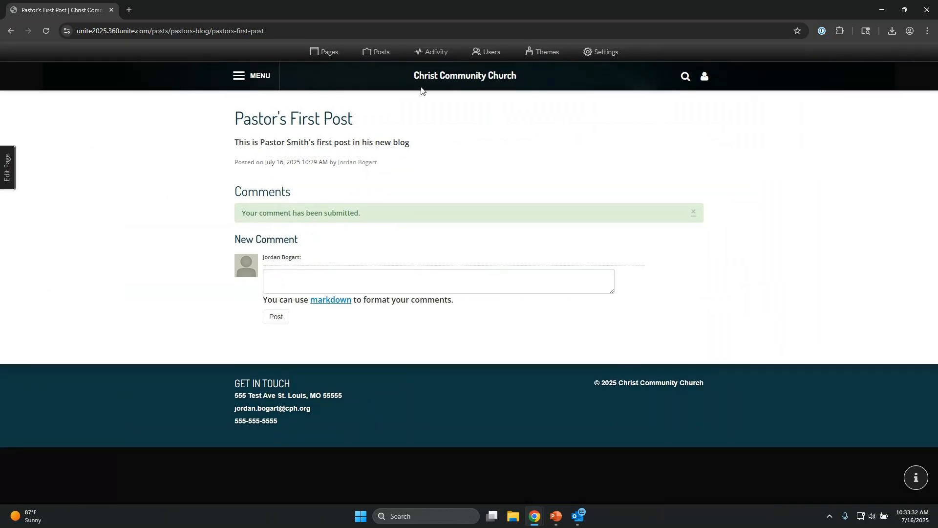
left_click(429, 58)
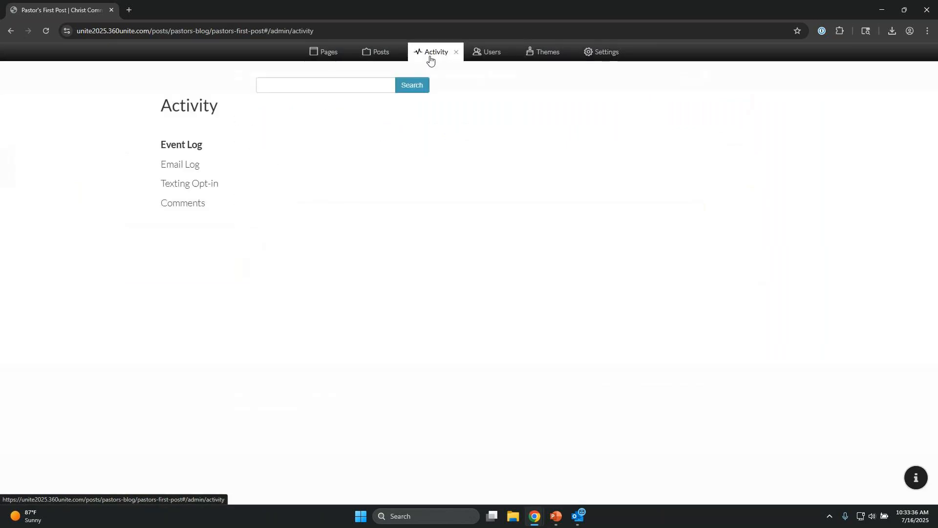
left_click(197, 206)
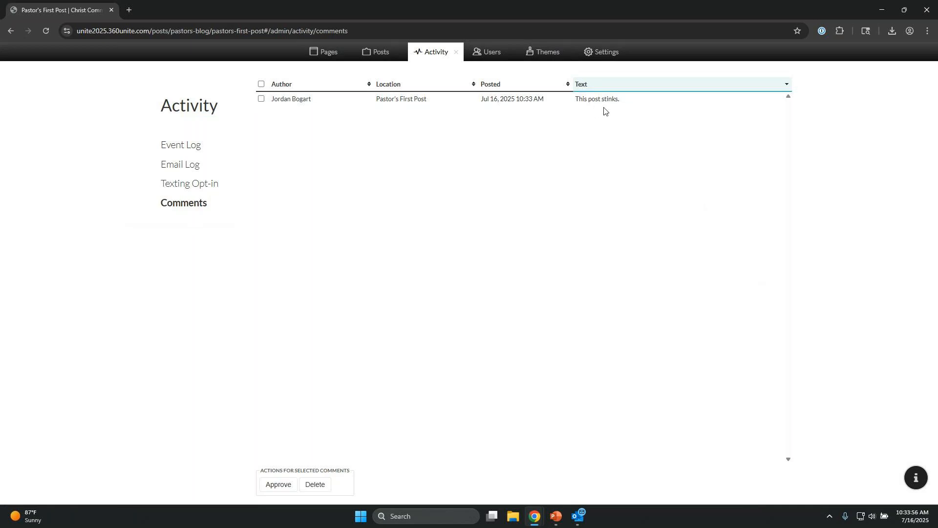
left_click(261, 99)
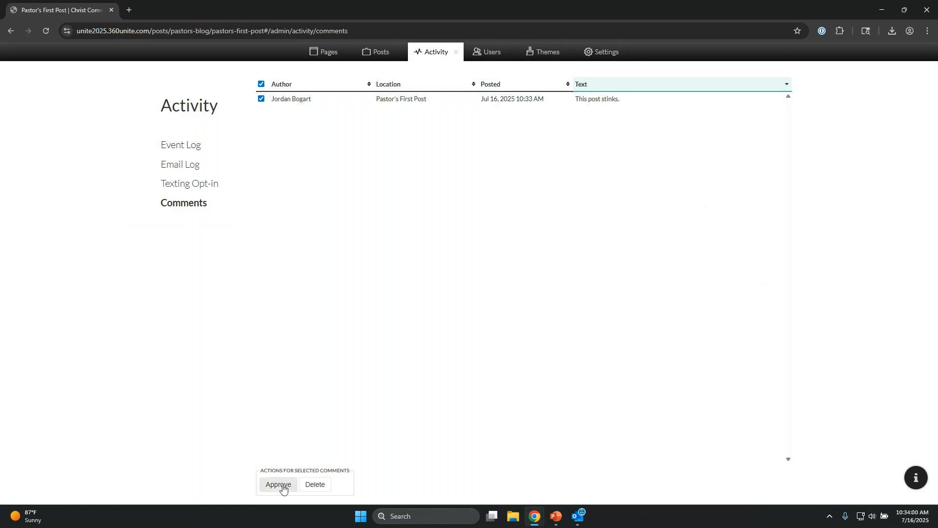
left_click(309, 484)
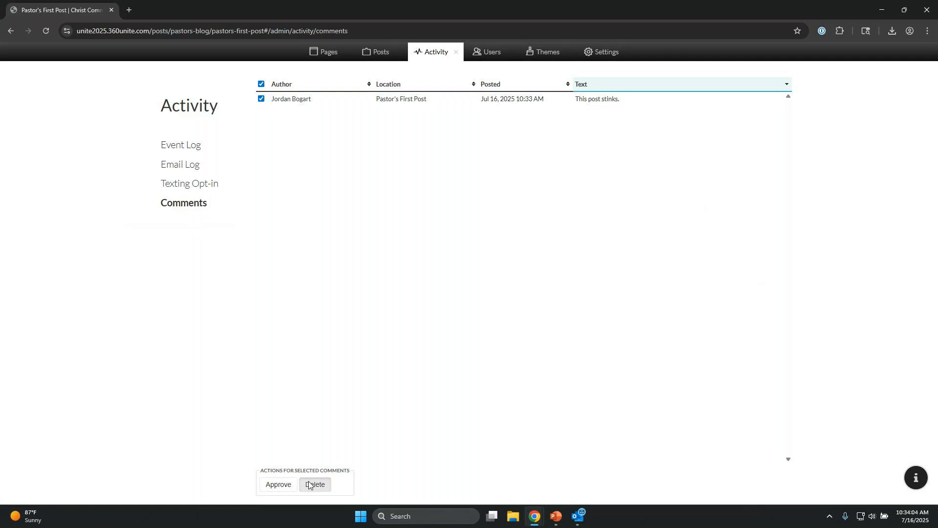
left_click(586, 161)
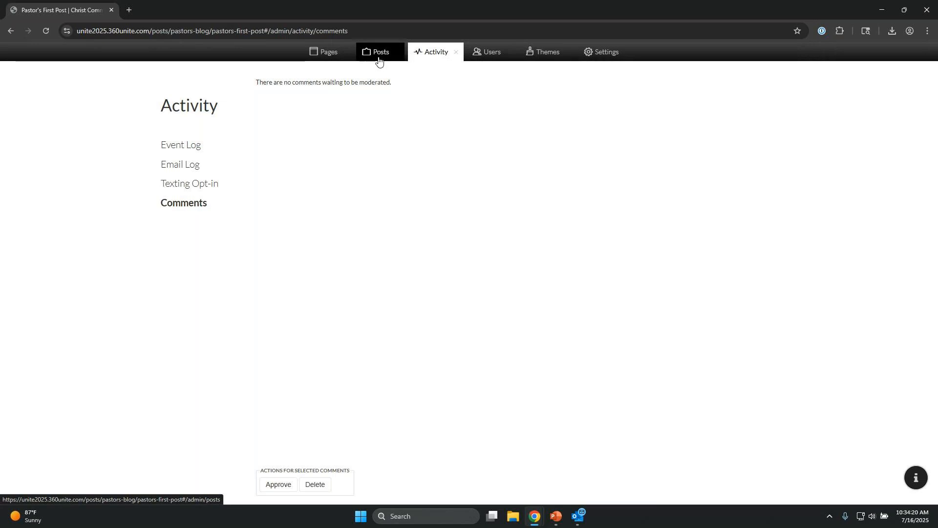
Select Pastor's First Post in the list of all posts, make it a draft, and publish it again.
left_click(456, 55)
left_click(381, 52)
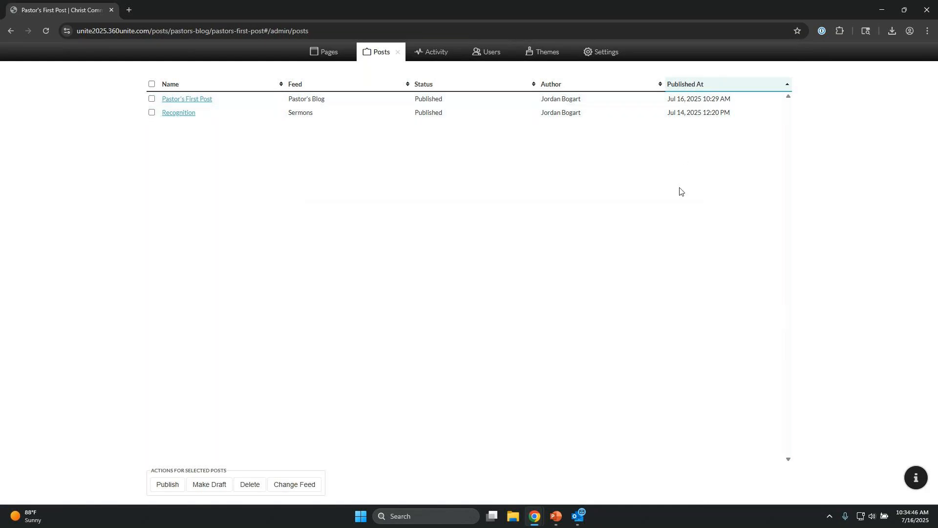
left_click(151, 99)
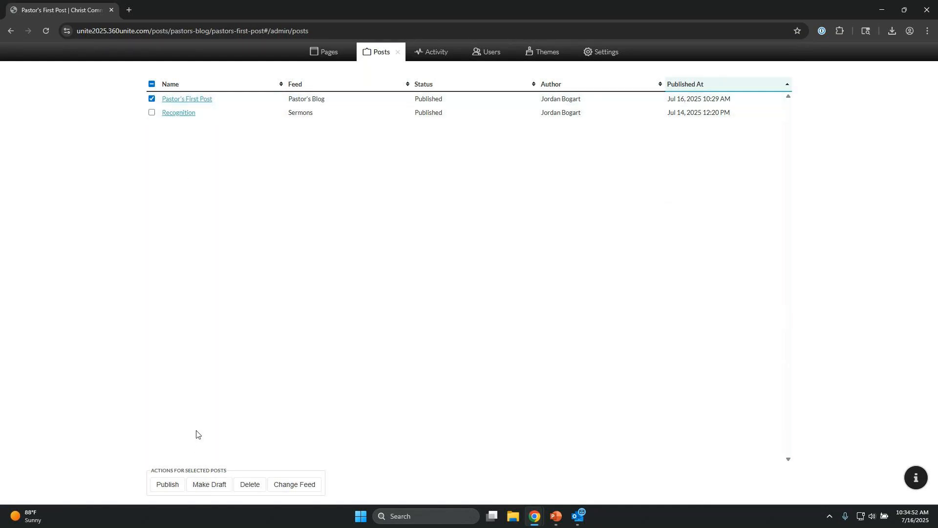
left_click(205, 491)
left_click(174, 490)
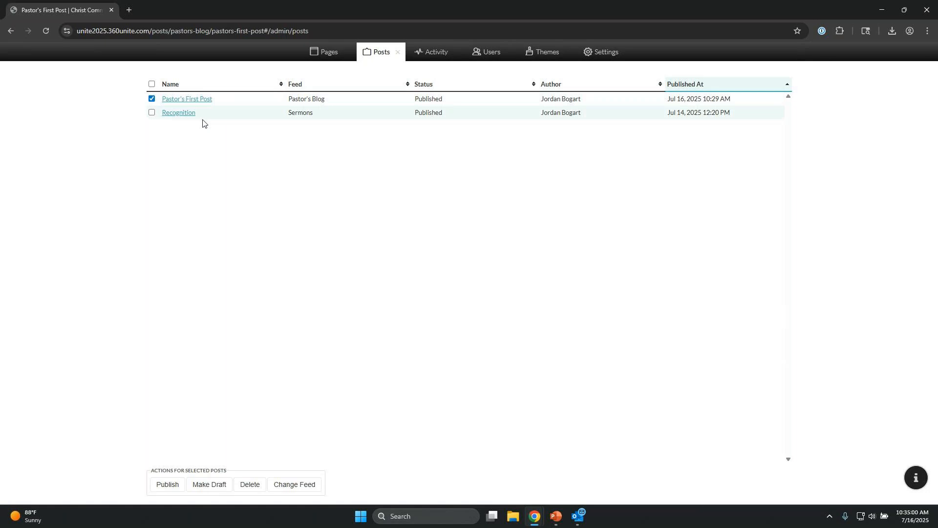
Check which feeds the selected post can be assigned to, and leave its feed assignment as it is.
left_click(308, 488)
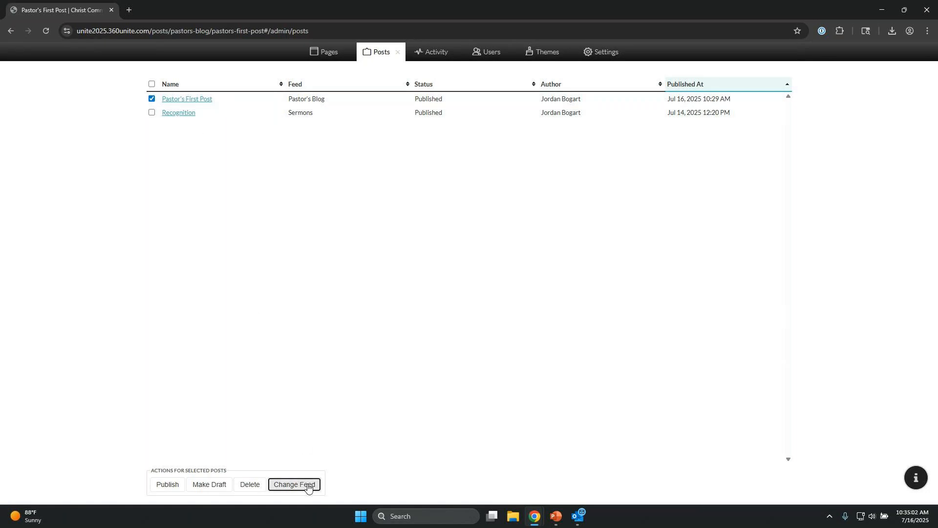
left_click(570, 128)
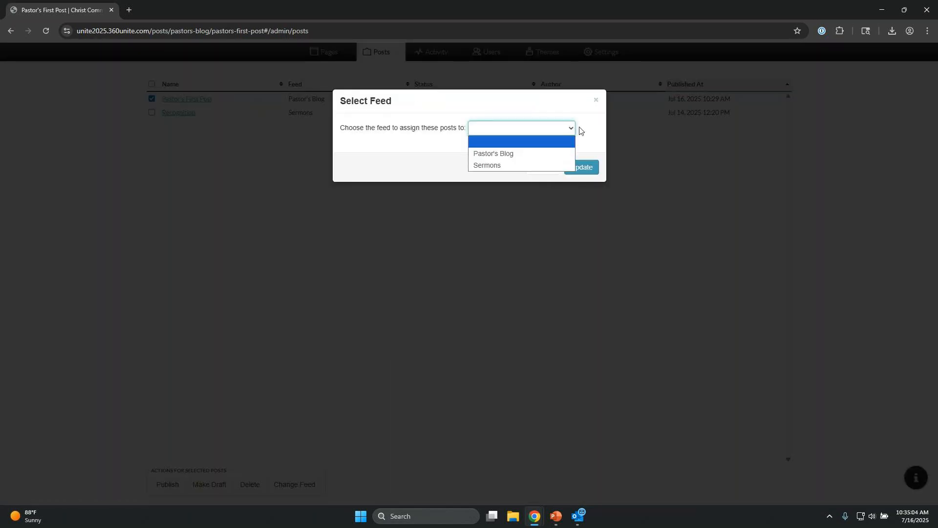
left_click(572, 127)
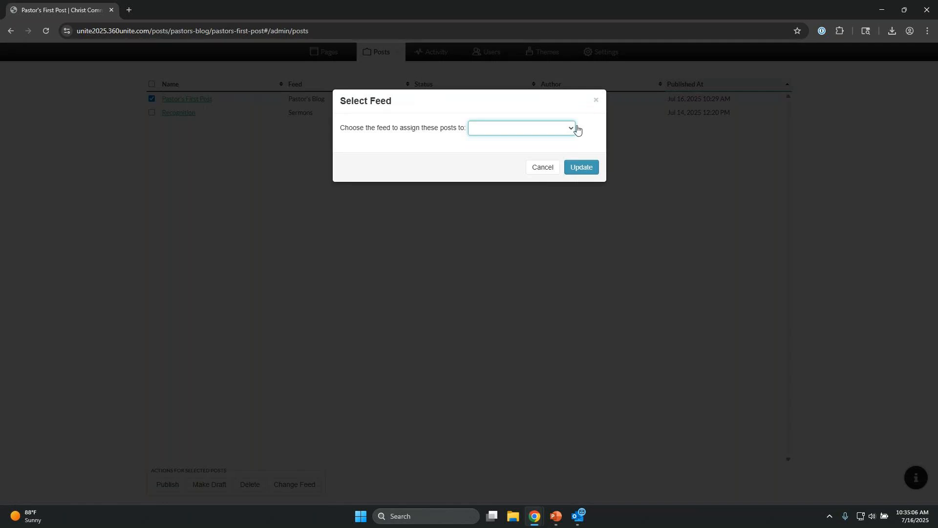
left_click(595, 101)
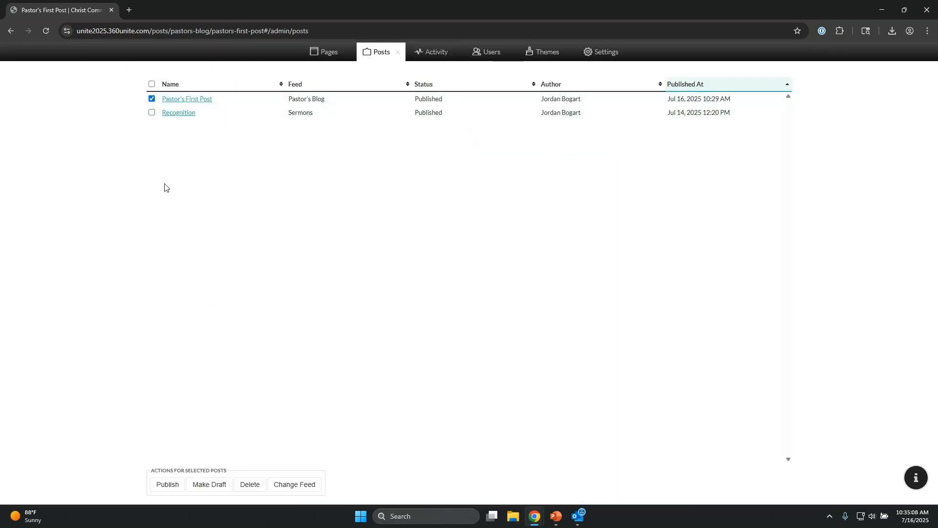
Delete Pastor's First Post from the posts list, confirm the deletion, and close the list.
left_click(257, 483)
left_click(582, 160)
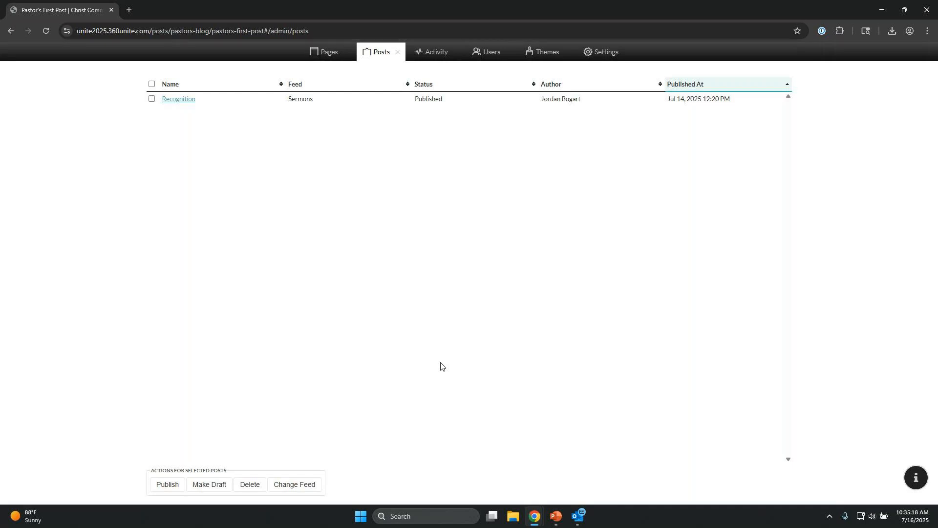
left_click(397, 57)
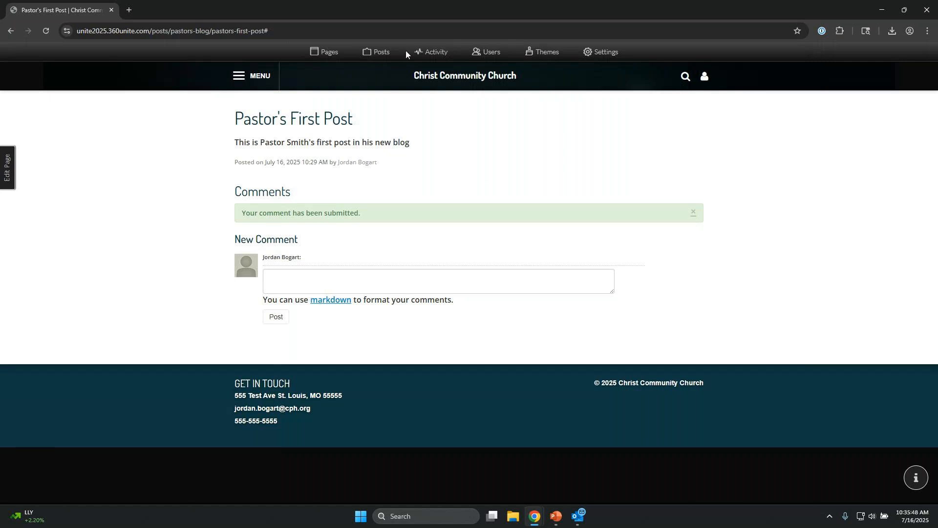
Create a new page of the Group type named "Choir" among the available menu items and save the changes.
left_click(337, 53)
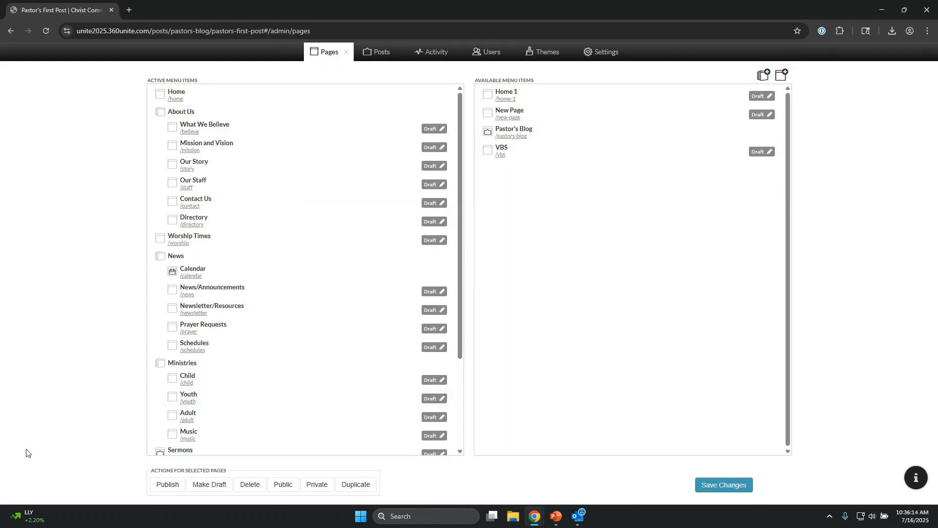
left_click(785, 76)
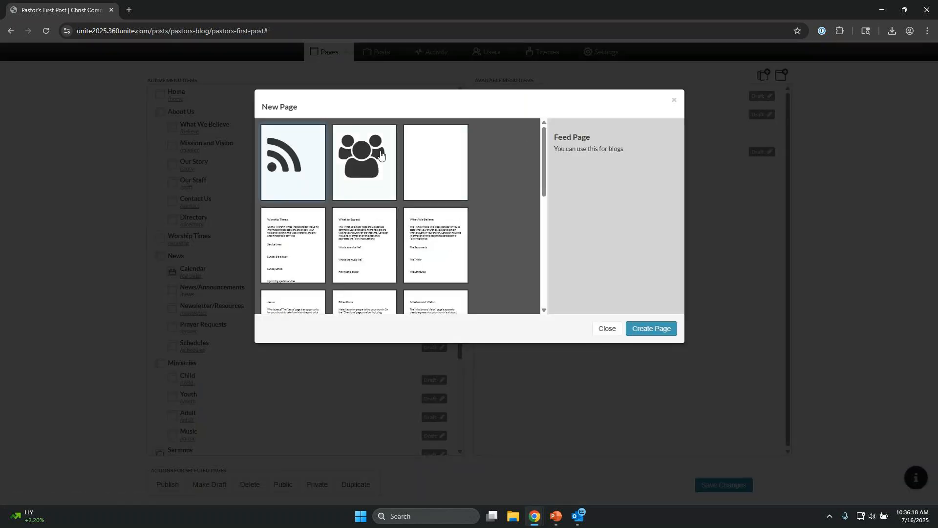
left_click(373, 171)
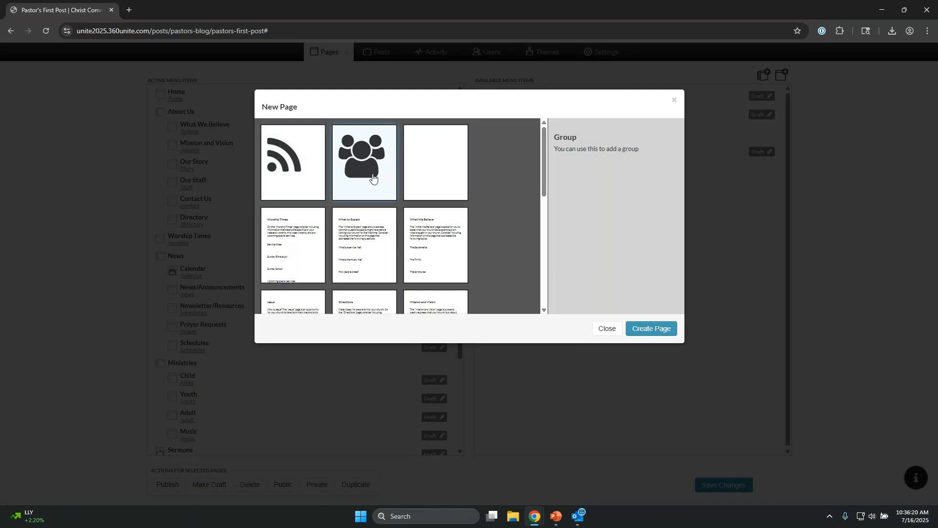
left_click(672, 328)
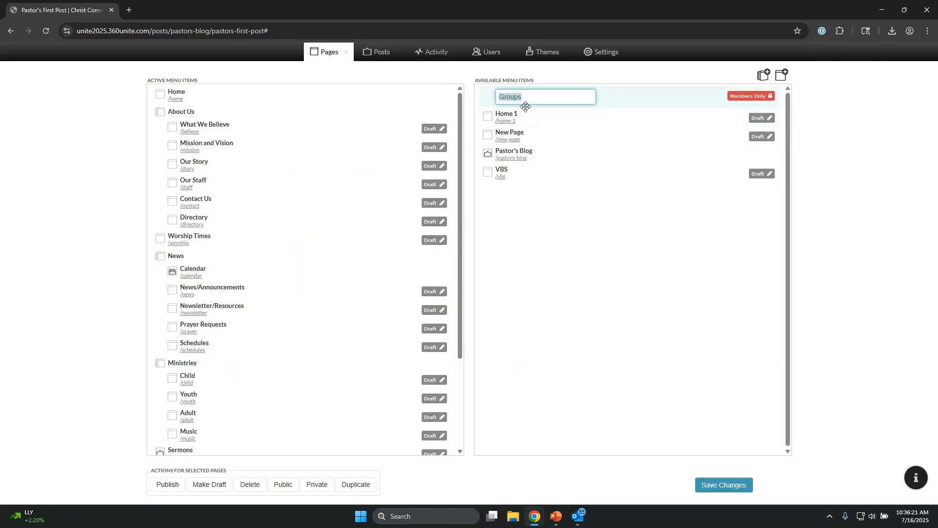
type("Chor")
key("Return")
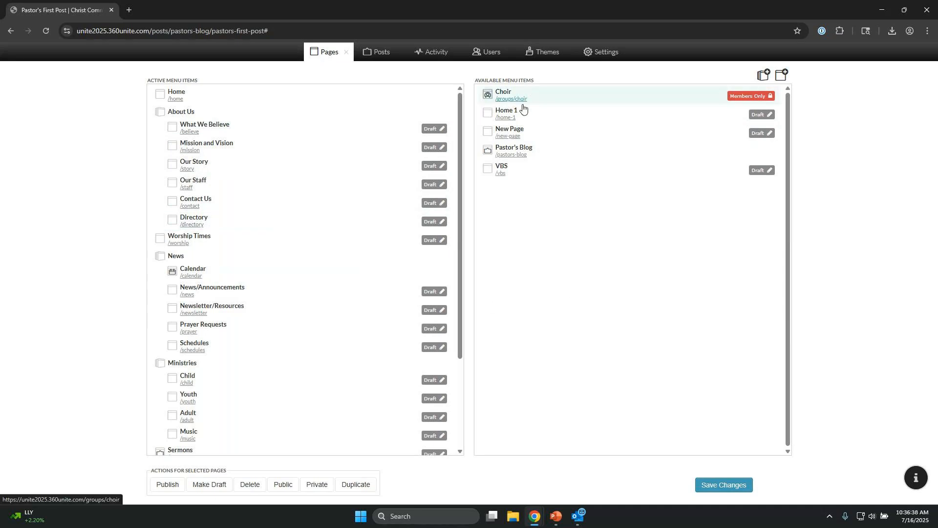
left_click(722, 486)
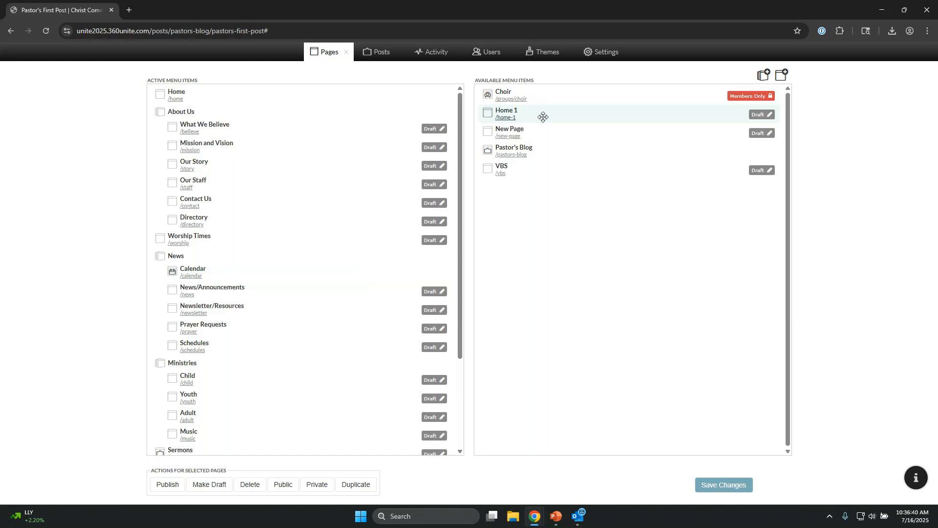
Open the Choir group page in editing mode and review its page settings and content area.
left_click(523, 121)
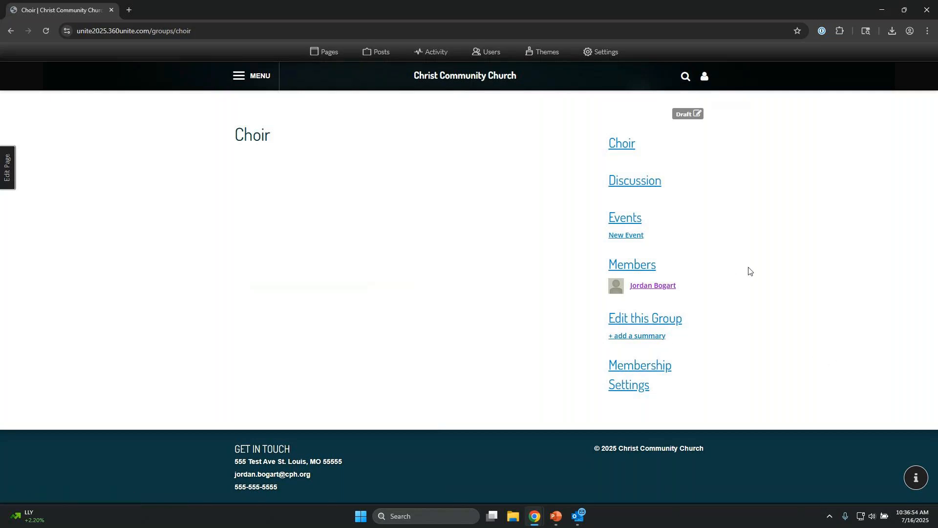
left_click(9, 178)
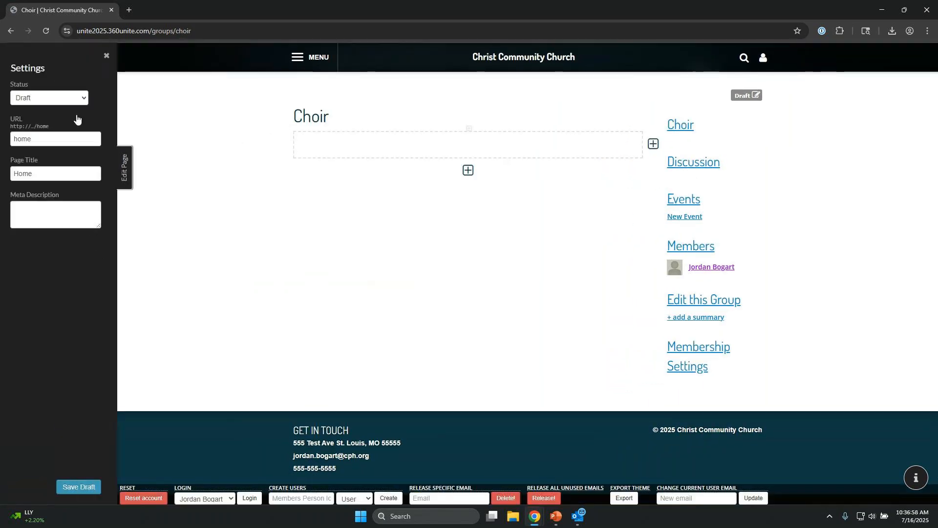
mouse_move(491, 141)
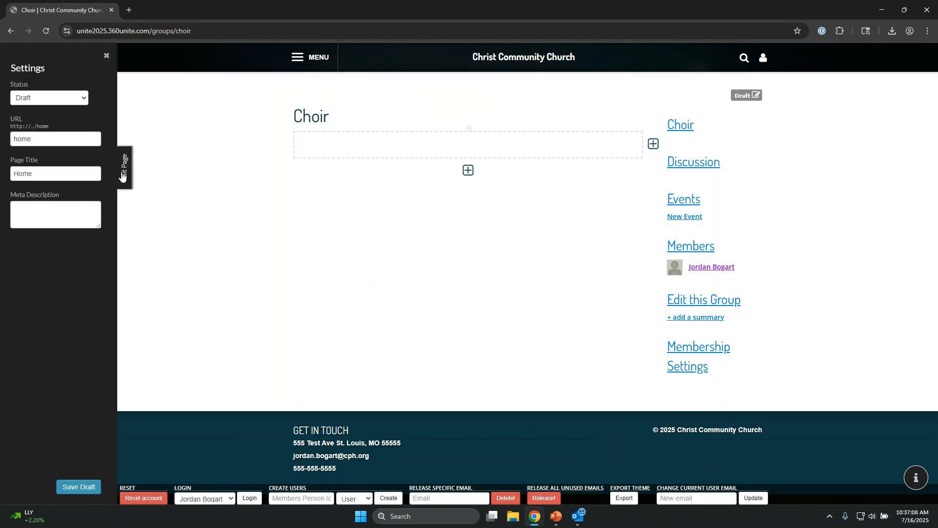
Leave page editing, open the Choir group's edit form, and enter the description "This is the choir page for Christ Community Church".
left_click(121, 176)
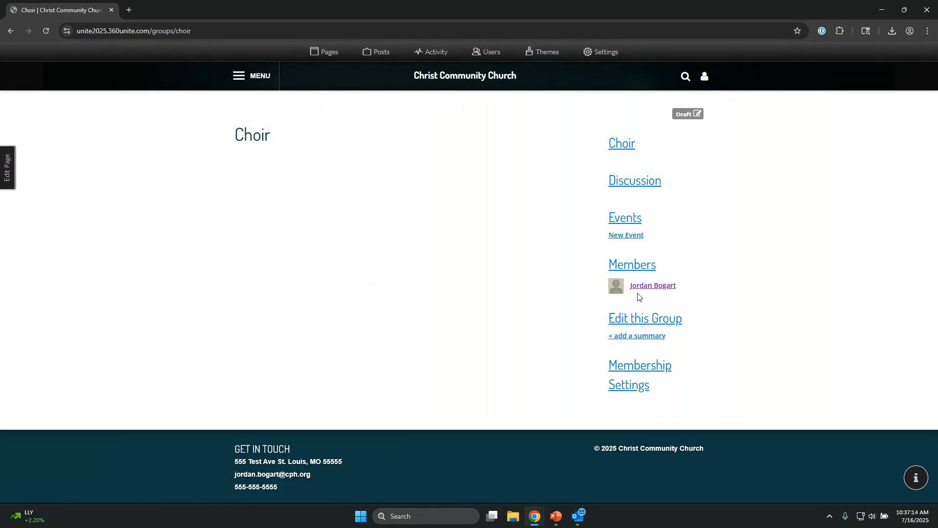
left_click(678, 324)
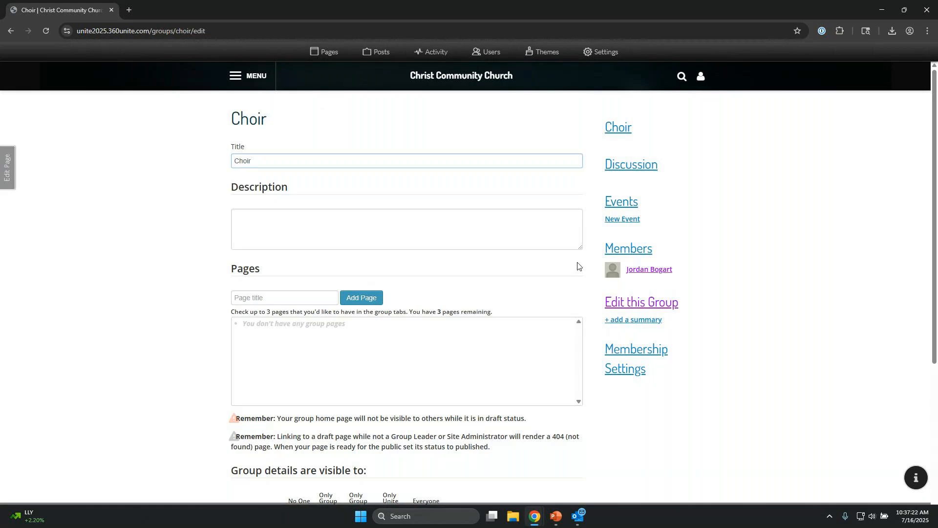
triple_click(280, 157)
left_click(276, 227)
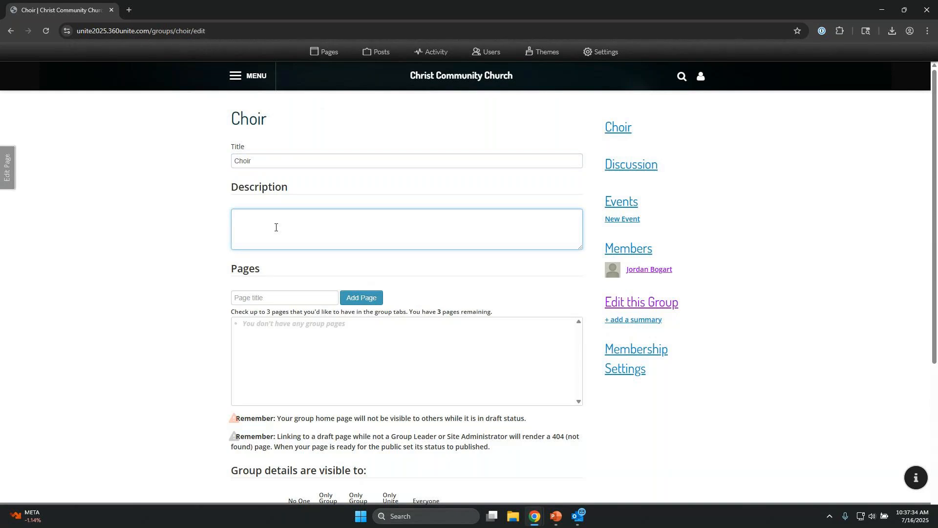
type("This is the choir page for Christ Community Churc")
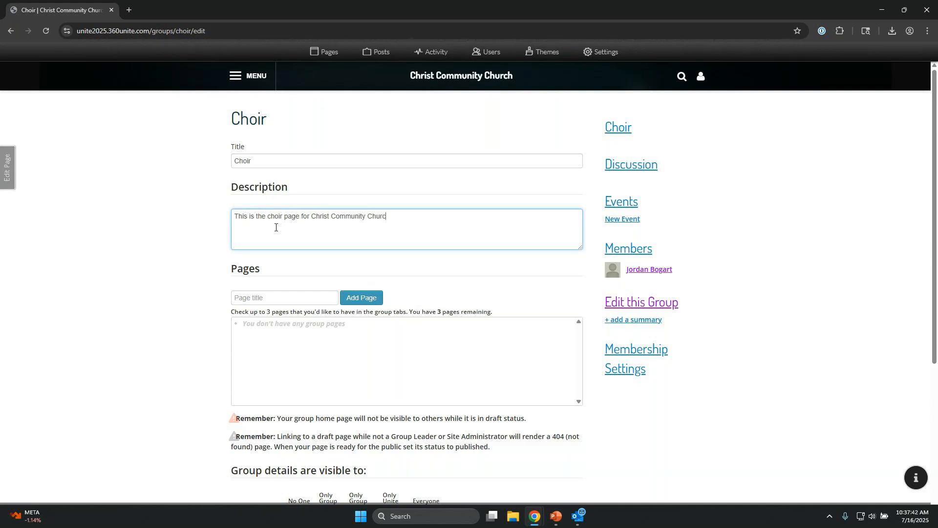
type("h")
left_click(298, 276)
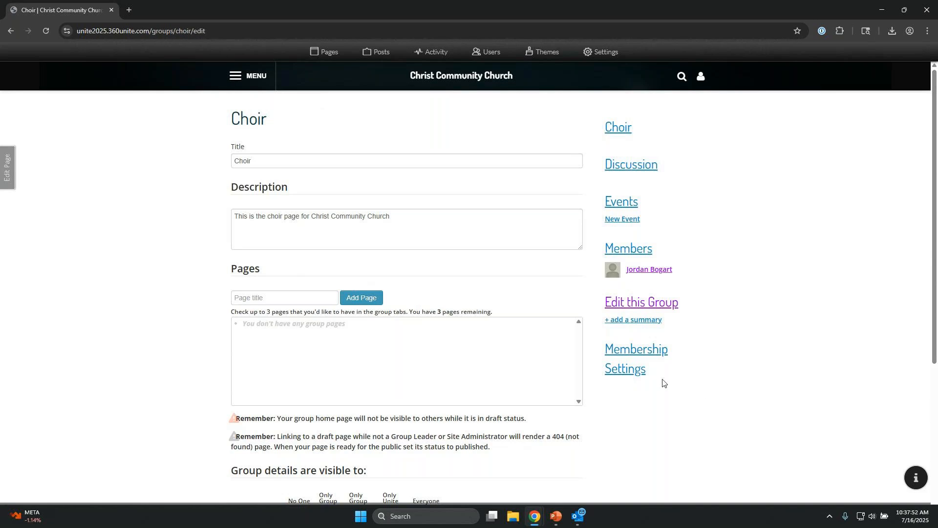
Add a page titled "Music" to the Choir group, include it in the group tabs, and update the group.
left_click(254, 300)
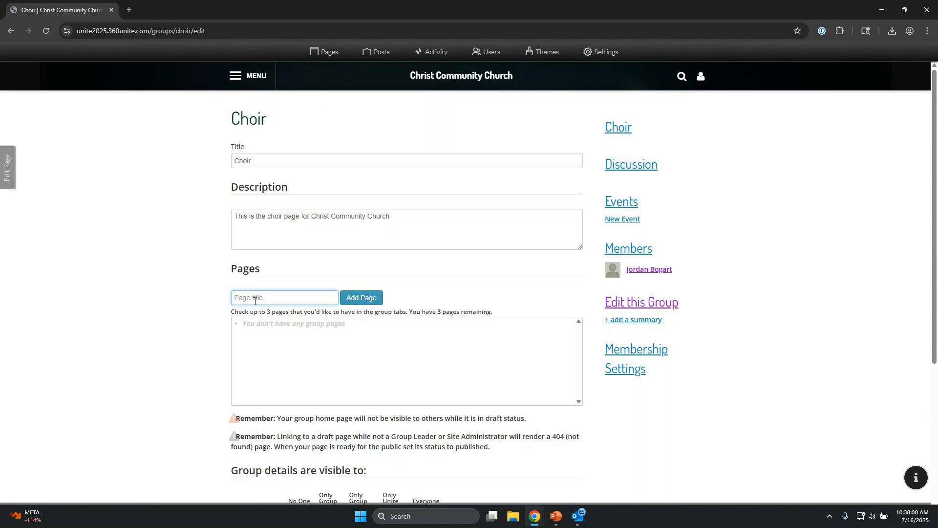
type("Music")
left_click(354, 300)
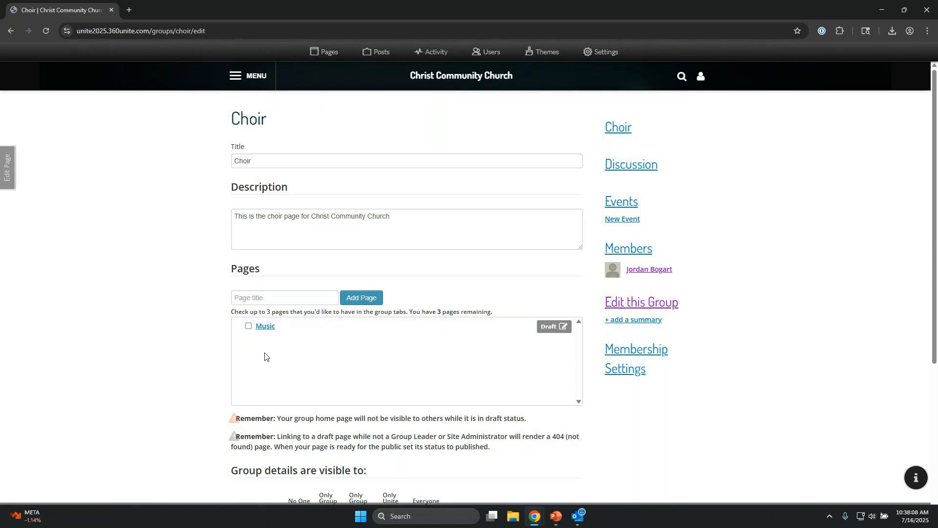
left_click_drag(239, 312, 494, 320)
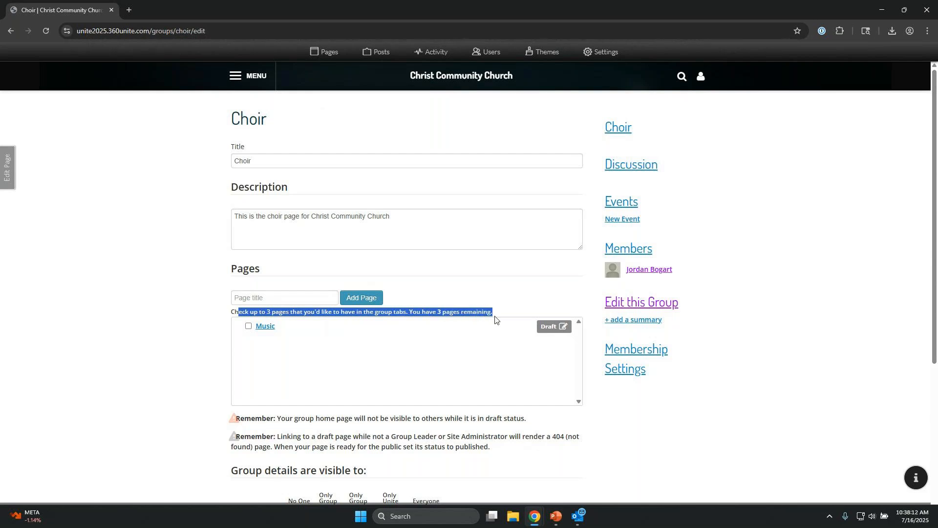
left_click(494, 320)
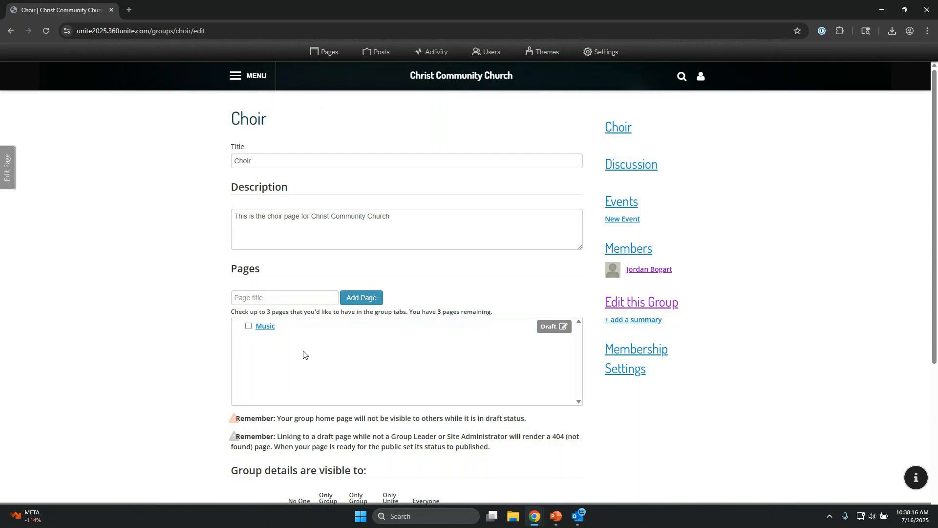
left_click(249, 326)
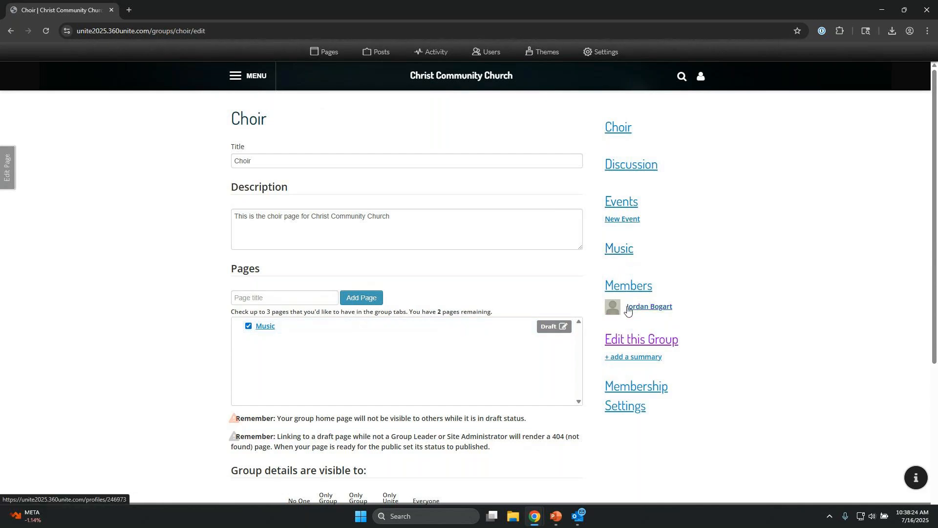
scroll(420, 361, "down", 5)
left_click(258, 408)
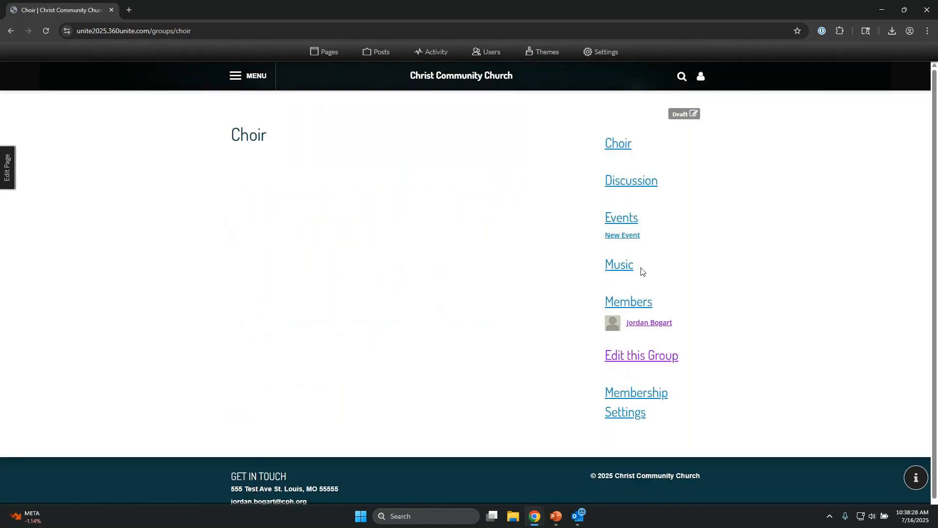
View the Choir group's Music page and look at its page settings in editing mode.
left_click(624, 268)
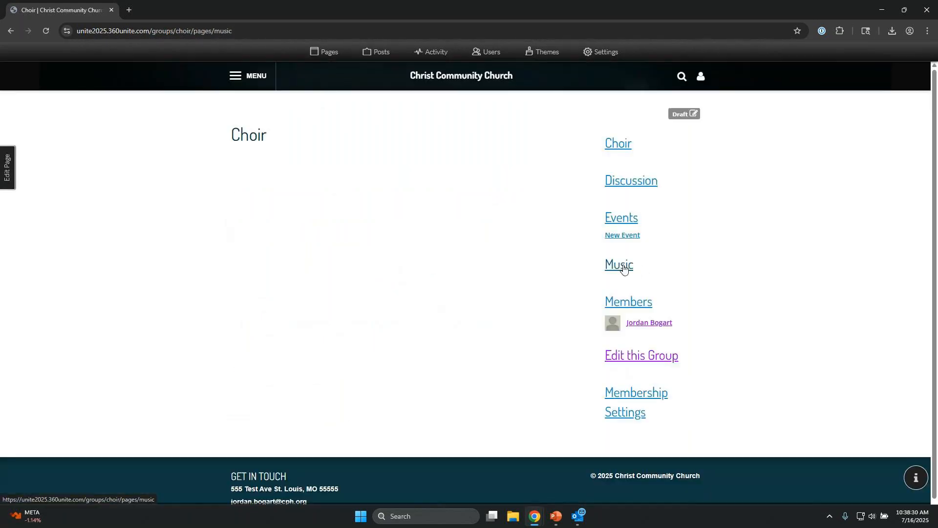
left_click(8, 171)
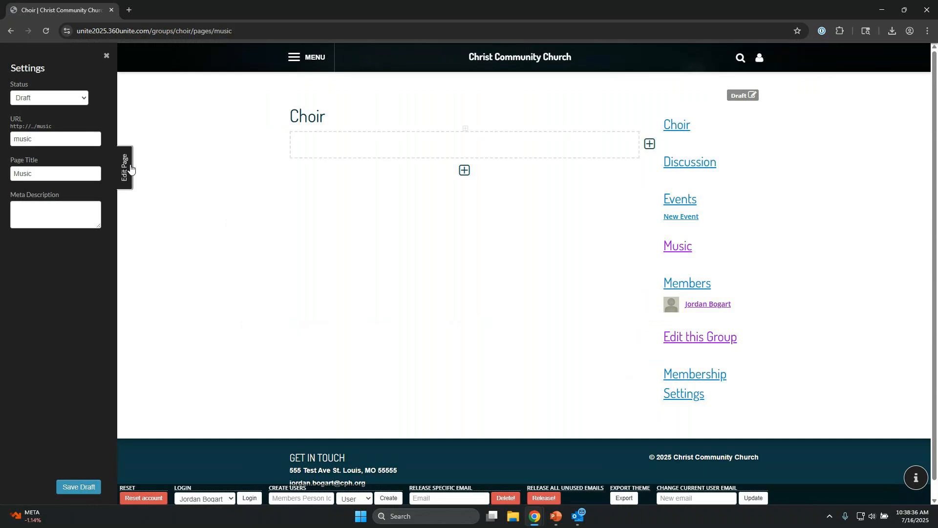
left_click(128, 168)
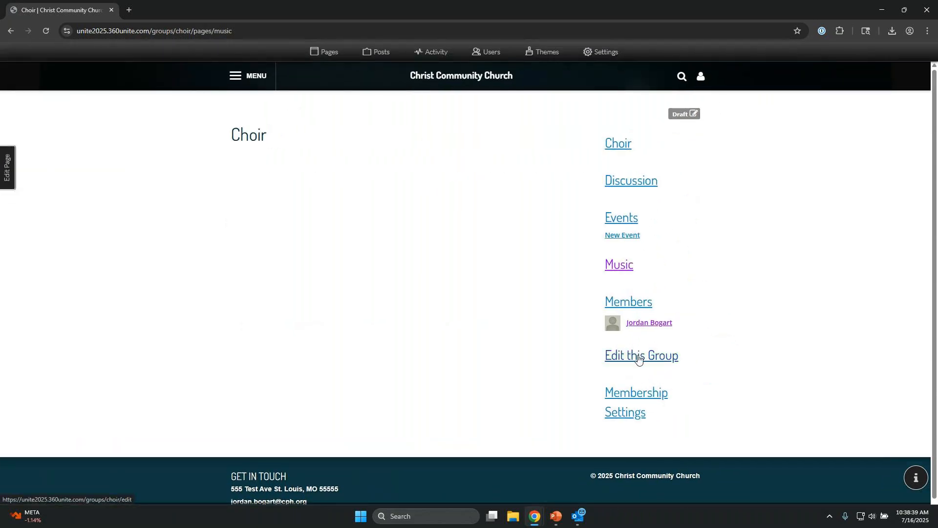
Set the Choir group's Discussion and Music visibility to Only Group Members and joining to Only people I have invited, and update the group.
left_click(638, 359)
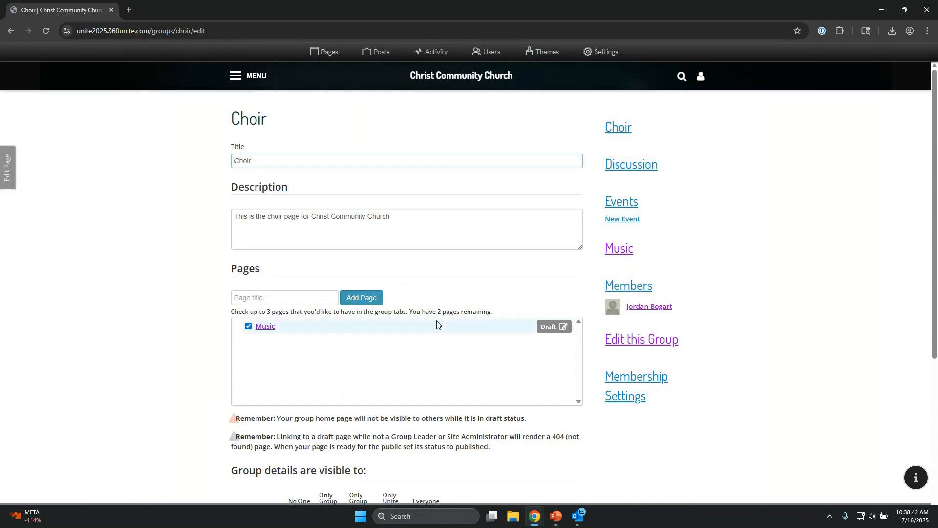
scroll(437, 324, "down", 3)
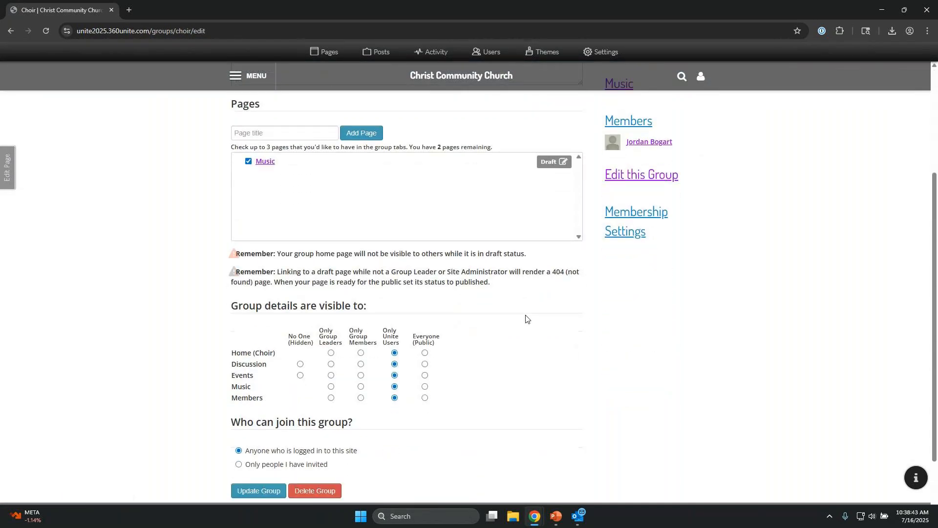
scroll(526, 319, "down", 2)
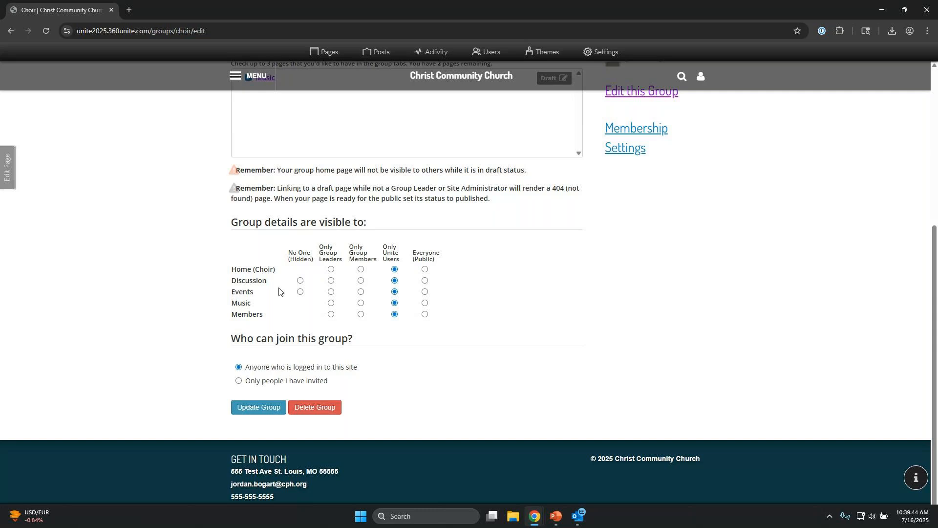
left_click(394, 280)
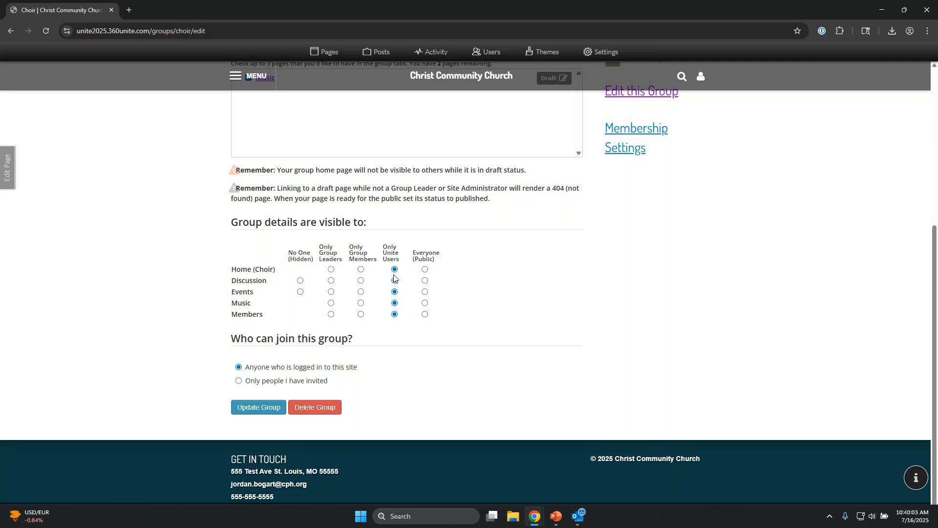
left_click(361, 283)
left_click(394, 302)
left_click(361, 303)
left_click(301, 385)
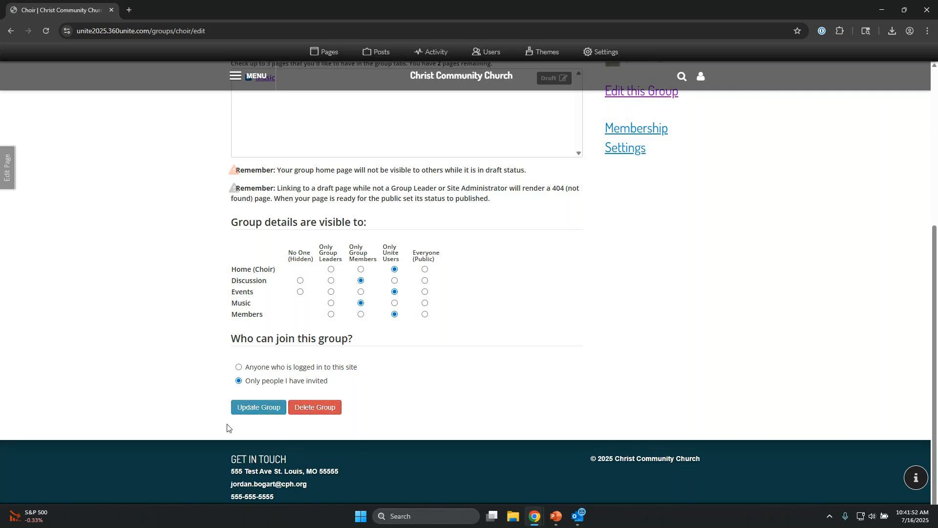
left_click(258, 408)
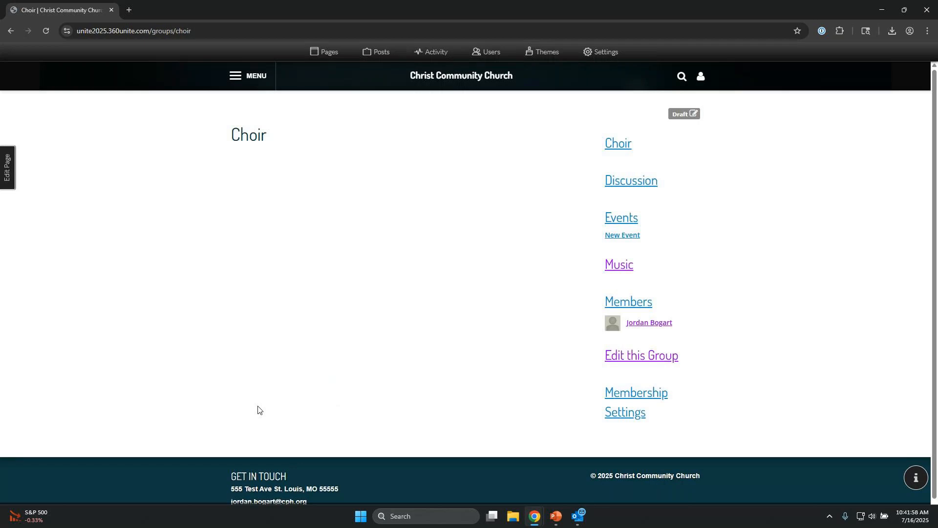
Add the available site user directly to the Choir group's members and check the requests to join.
left_click(637, 303)
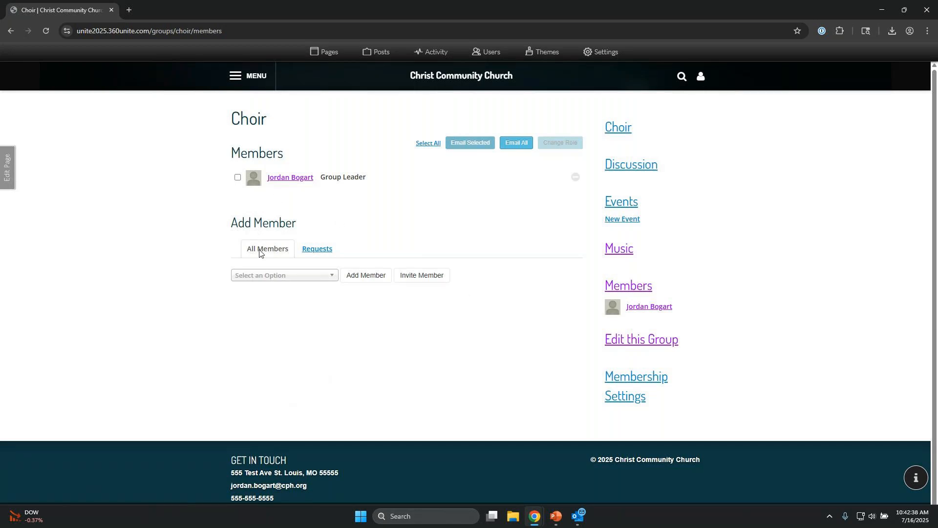
left_click(275, 276)
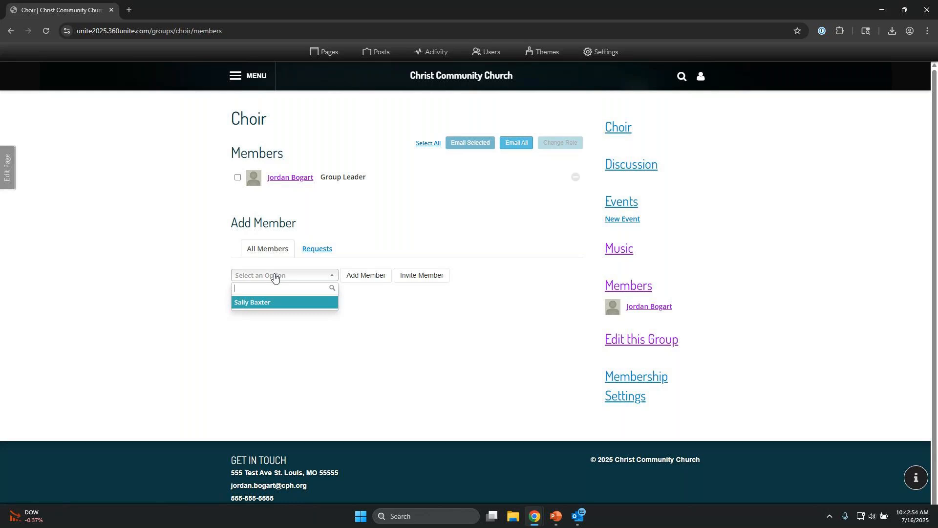
left_click(291, 304)
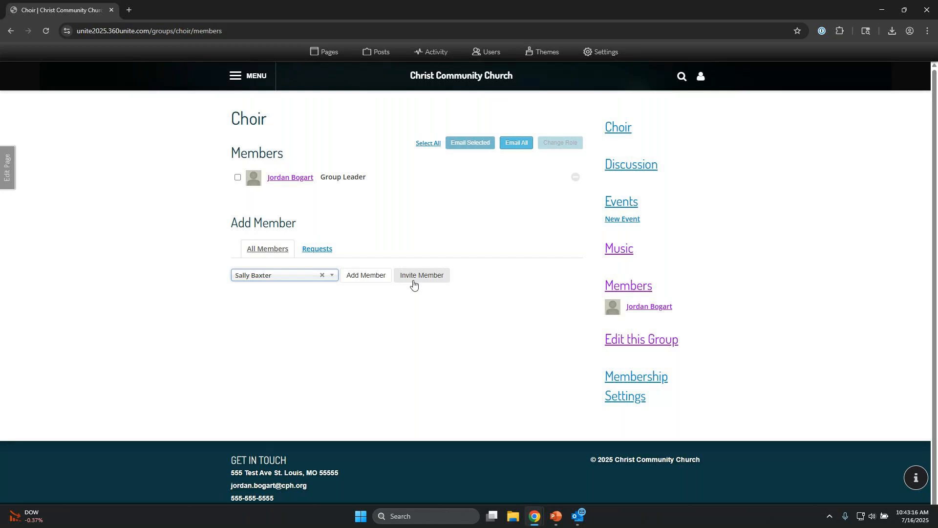
left_click(363, 280)
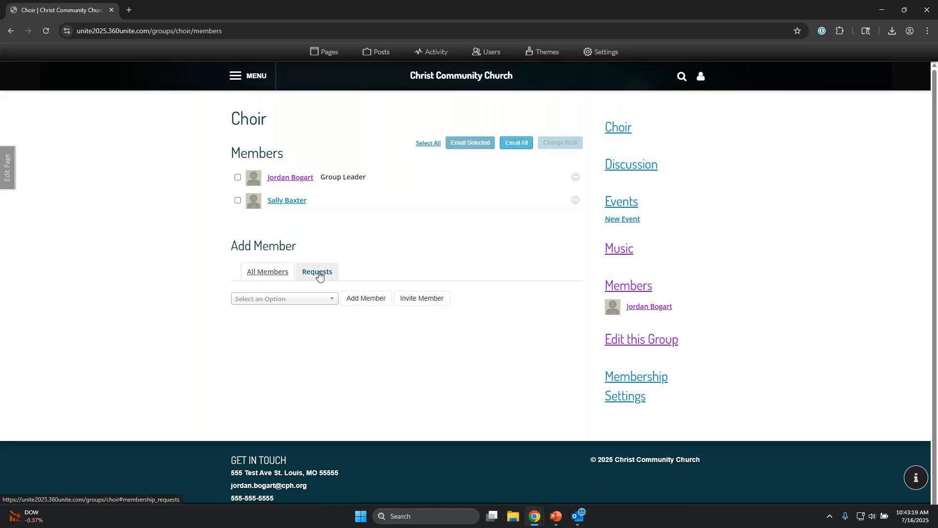
left_click(319, 274)
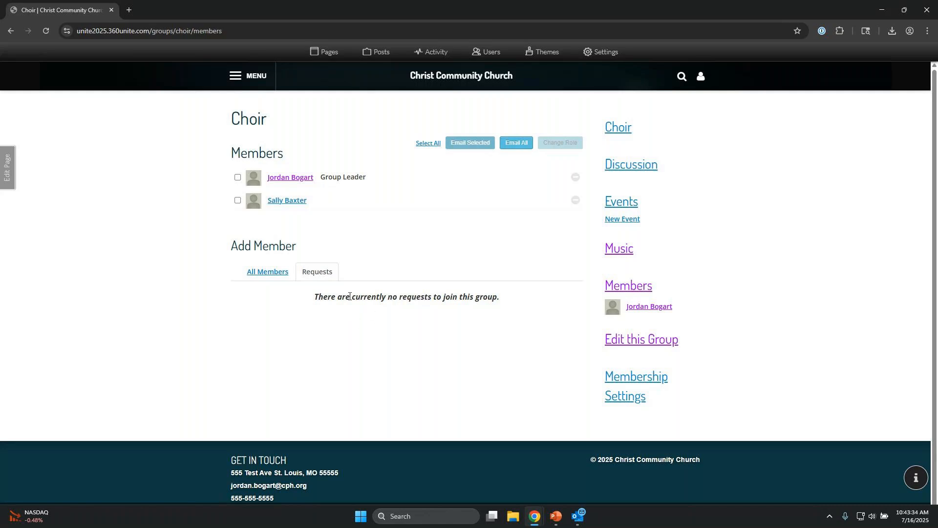
left_click(267, 277)
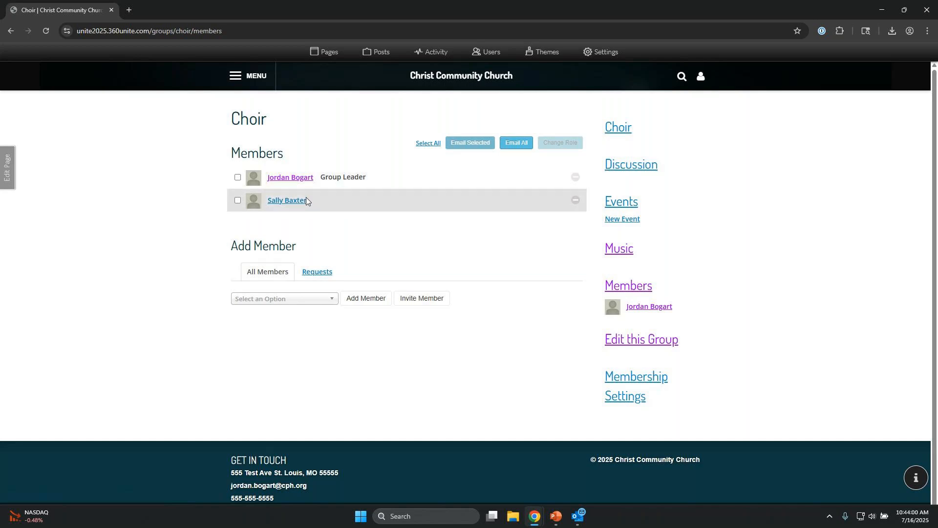
Change the added Choir member's role to Group Leader and return it to an ordinary member.
left_click(238, 201)
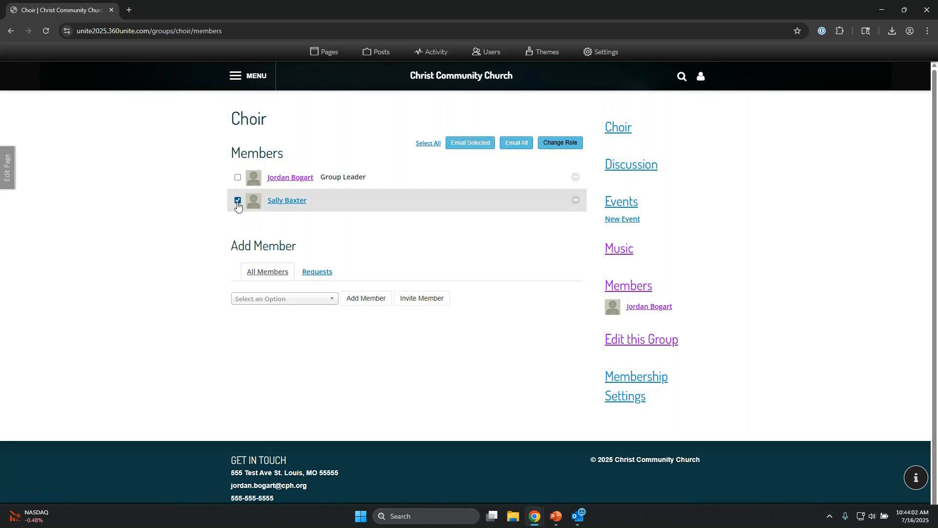
left_click(571, 143)
left_click(567, 154)
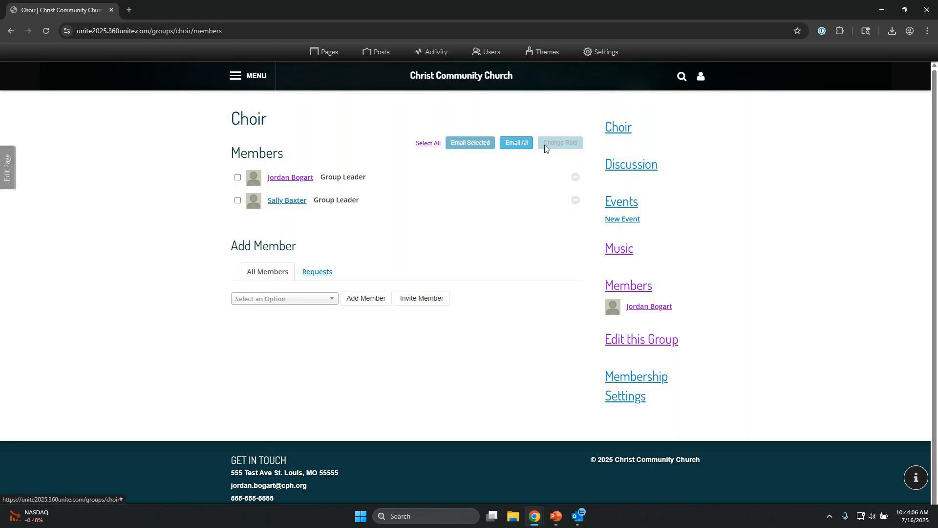
left_click(237, 200)
left_click(561, 143)
left_click(561, 172)
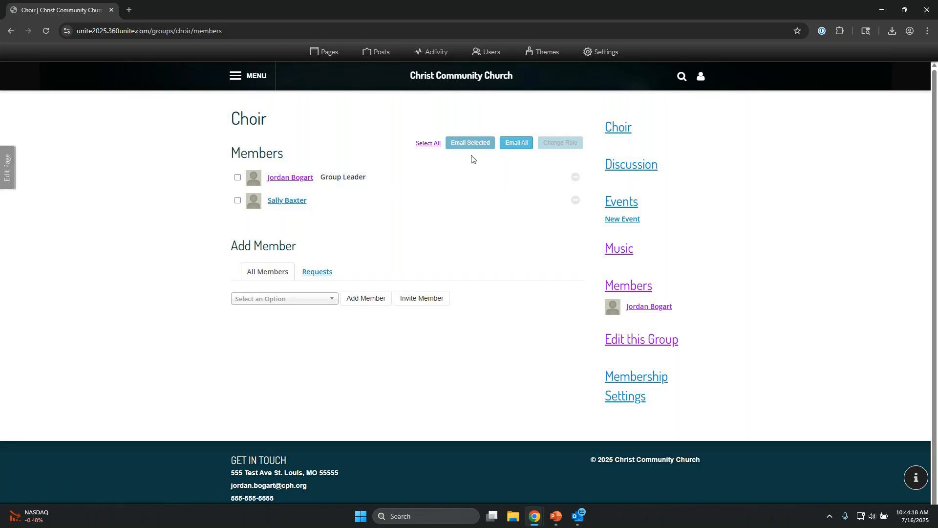
Remove the ordinary member from the Choir group's member list, leaving the Group Leader in place.
left_click(238, 199)
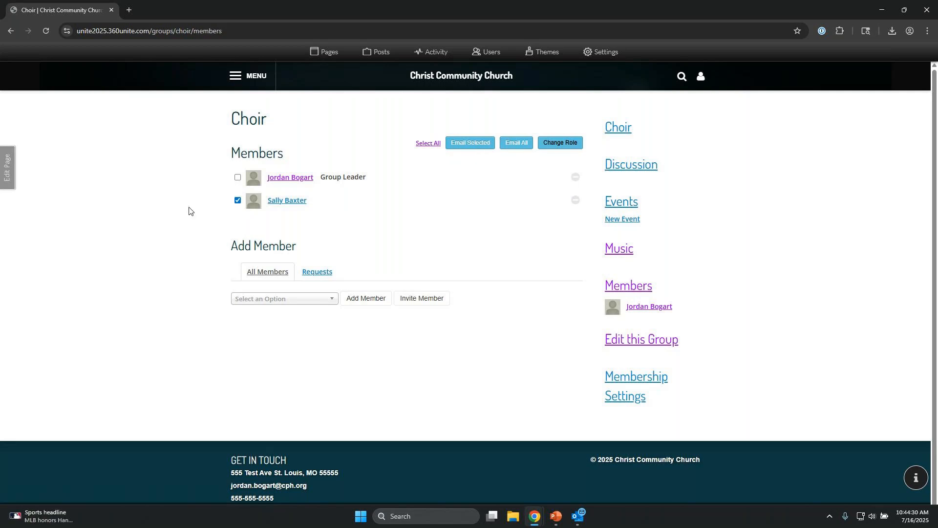
left_click(237, 201)
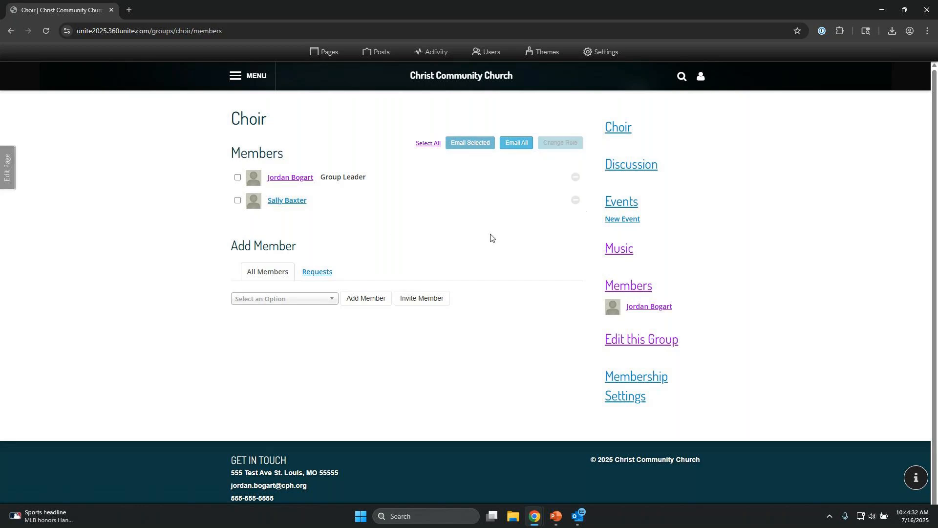
left_click(575, 201)
left_click(556, 201)
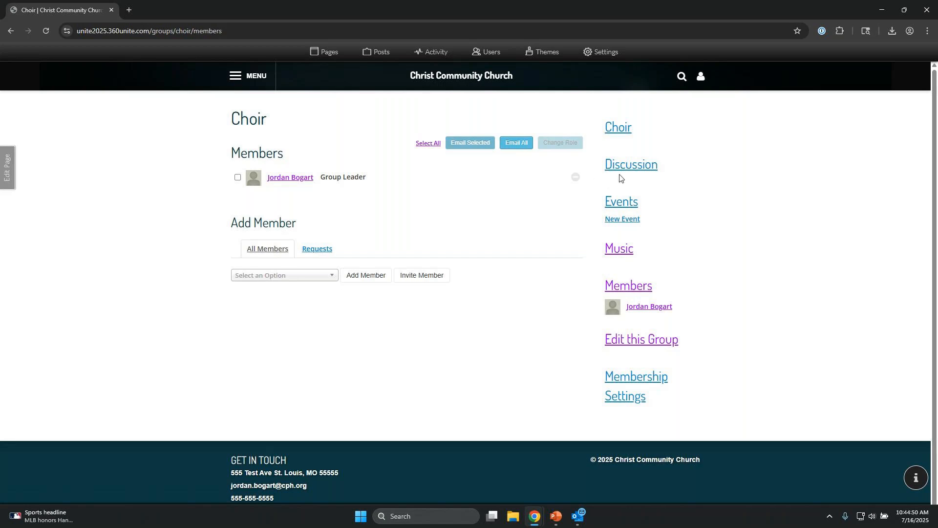
Write the comment "Choir practice has been cancelled this evening, 7/16." in the Choir group's Discussion.
left_click(634, 168)
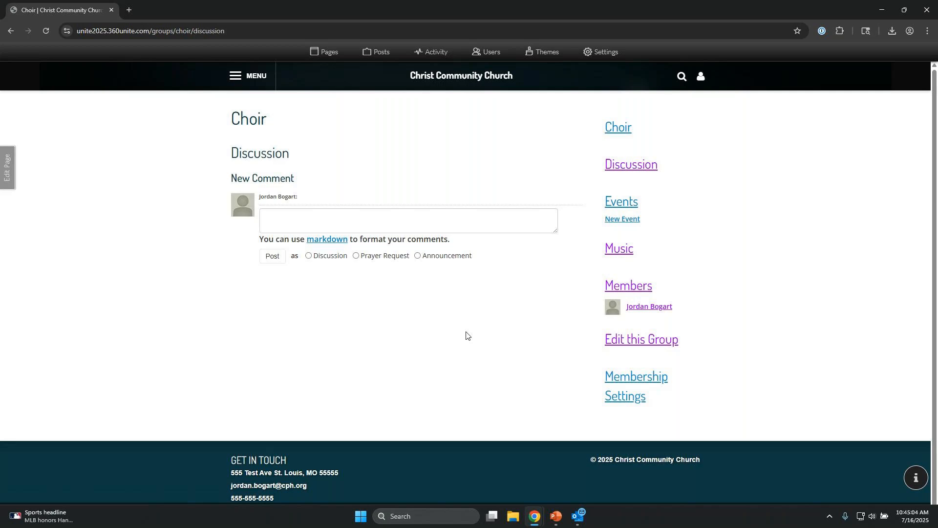
left_click(343, 221)
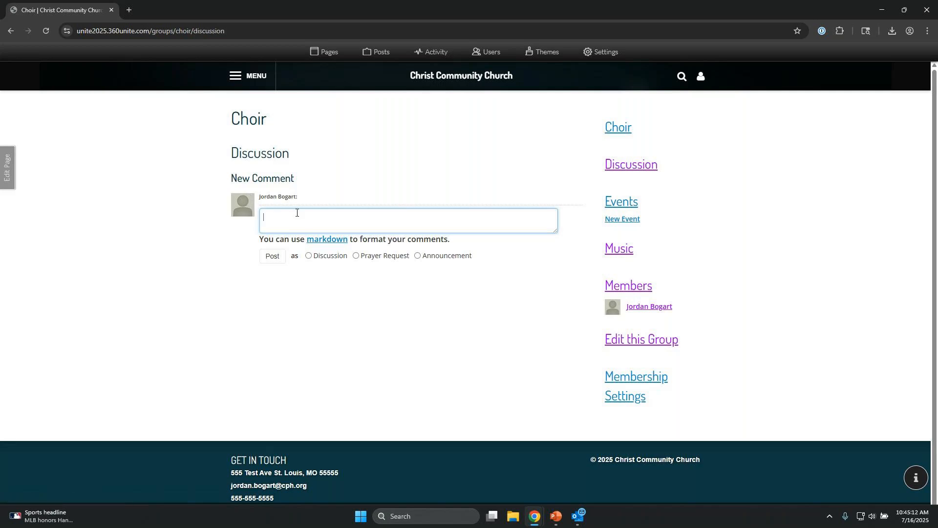
type("Choir practice has been cancelled this eveing.")
key("BackSpace")
key("BackSpace")
key("BackSpace")
key("BackSpace")
type("ning. ")
type("7/16.")
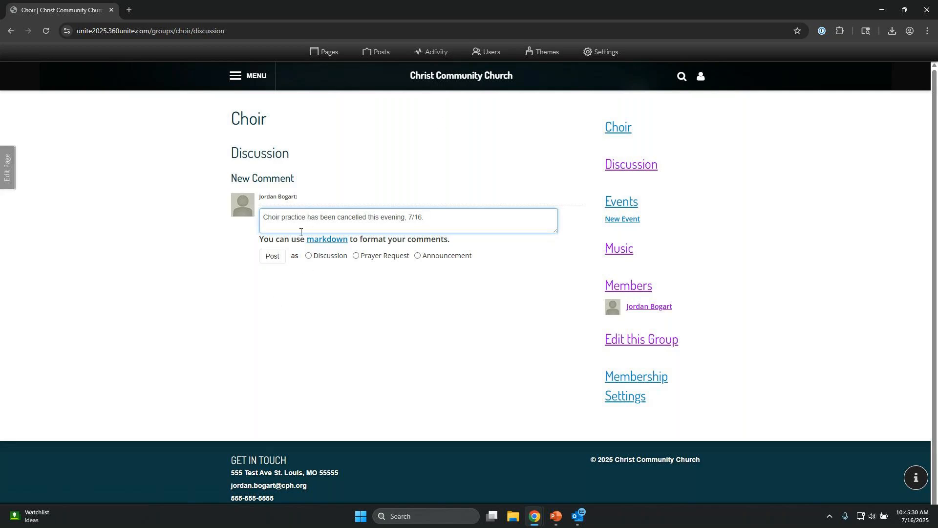
Try the Discussion and Prayer Request types for the comment, and post it as an Announcement.
left_click(314, 263)
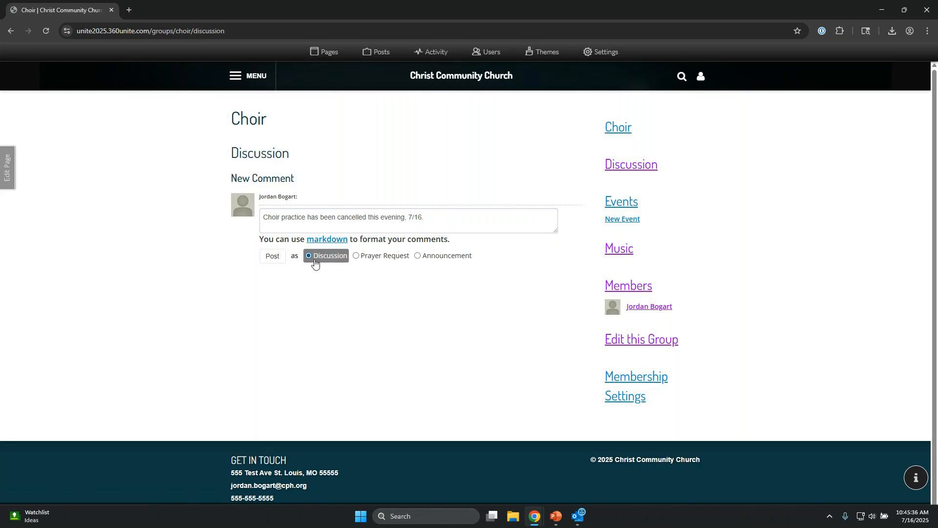
left_click(375, 263)
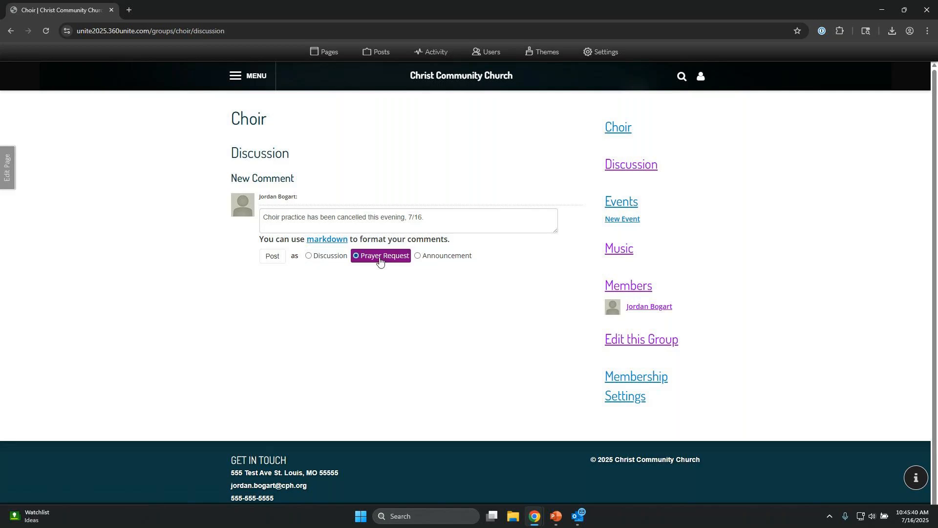
left_click(440, 263)
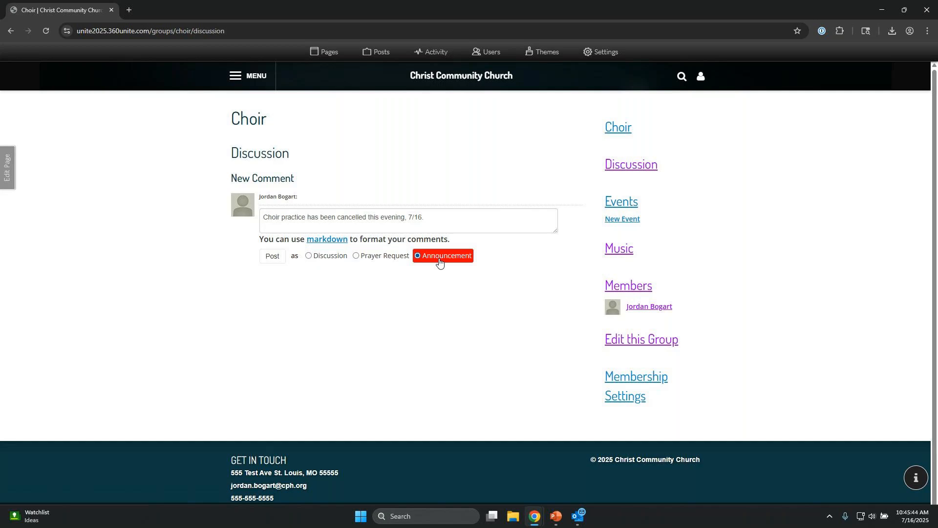
left_click(272, 261)
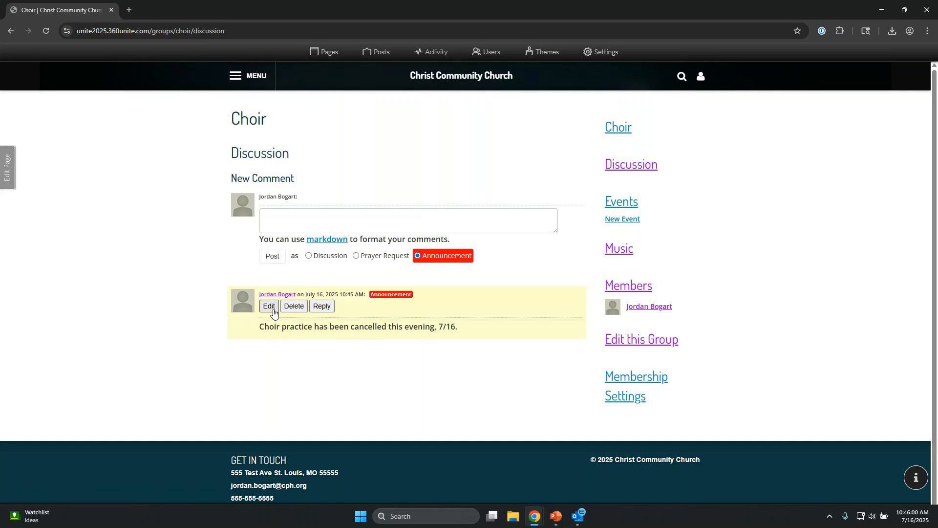
Look at the announcement's reply form, cancel it, and check the announcement preview beside the group's member list.
left_click(328, 313)
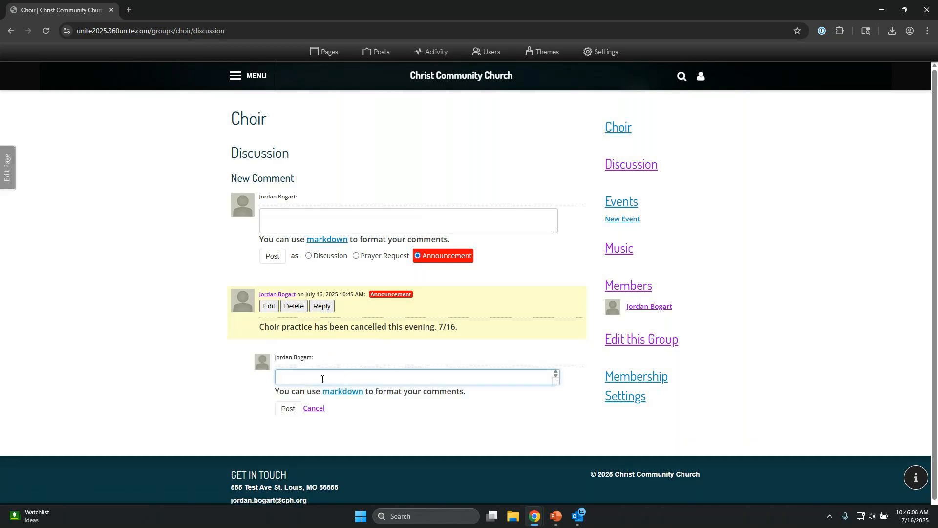
left_click(315, 410)
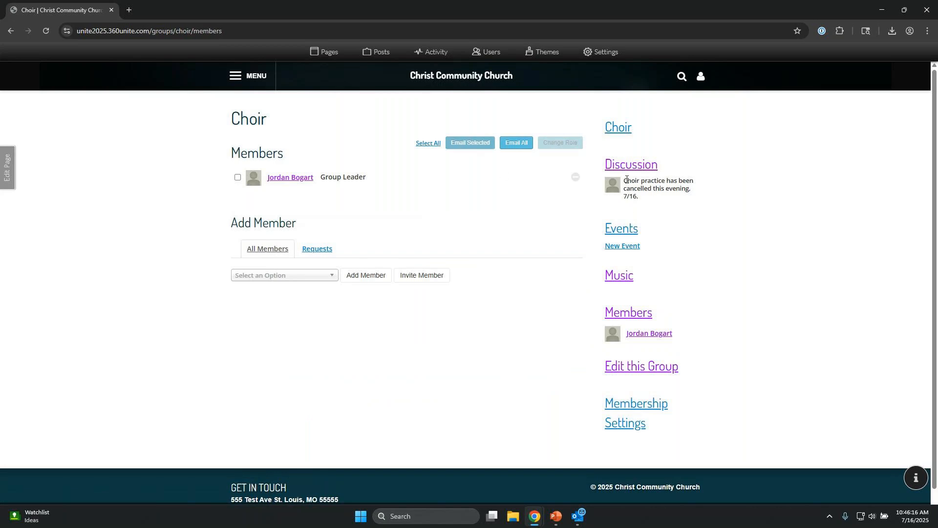
left_click_drag(627, 181, 682, 198)
double_click(678, 190)
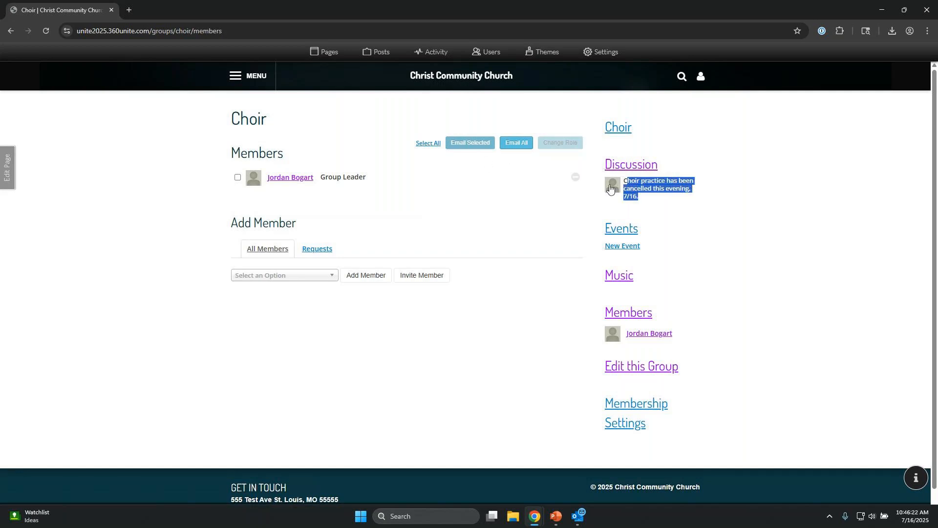
View the Choir group's events calendar and try the Membership Settings notification options, returning to emails when a member posts a comment.
left_click(622, 231)
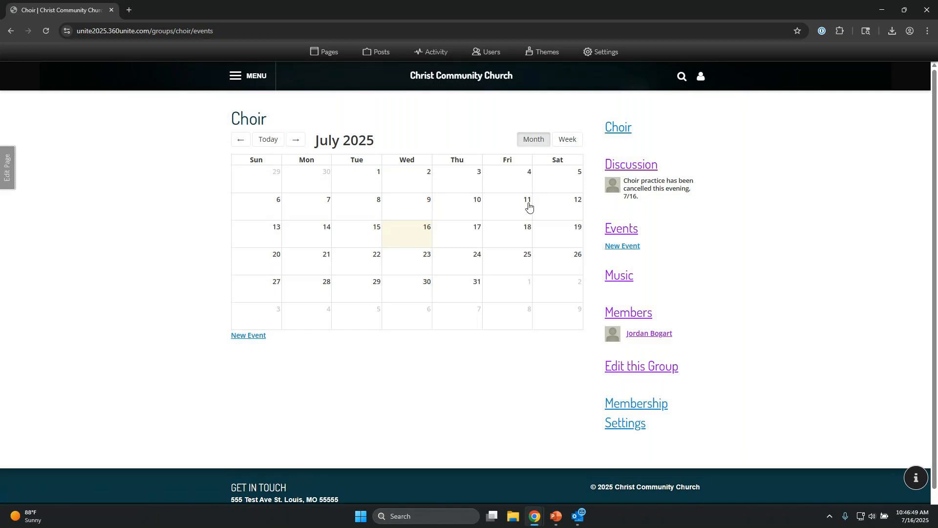
left_click(646, 411)
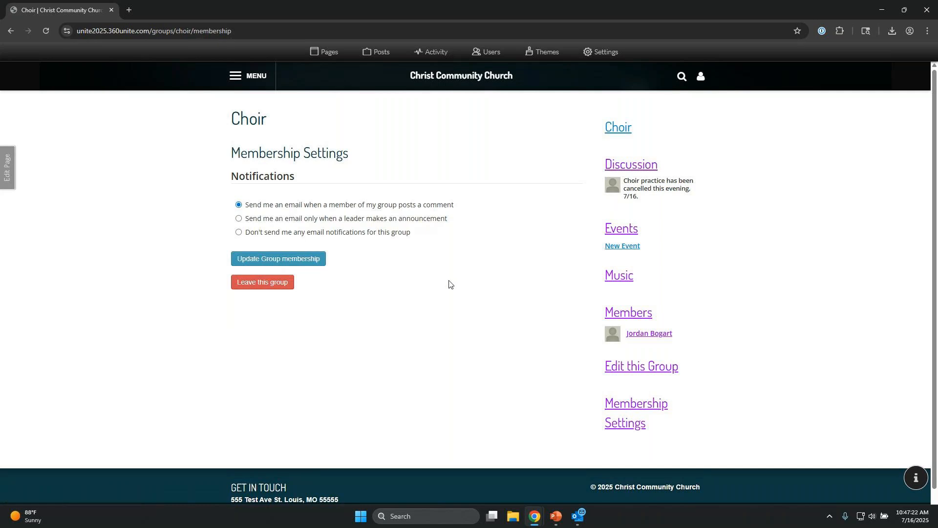
left_click(340, 224)
left_click(342, 233)
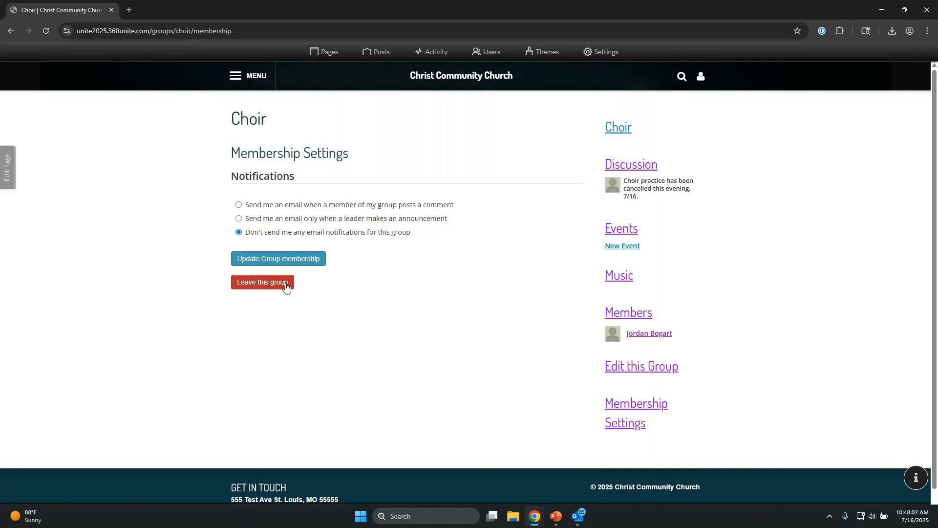
left_click(256, 206)
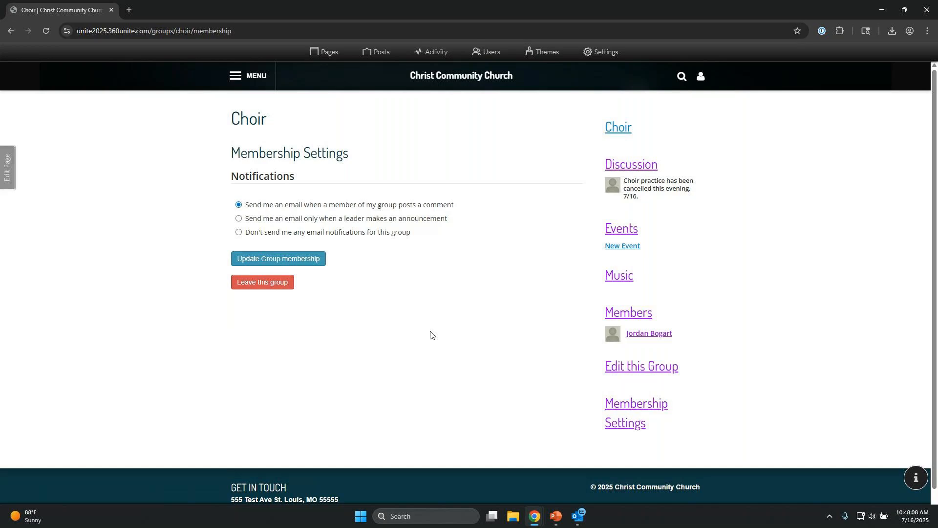
Open the draft page New Page, show the site's navigation entries, and bring up the page's editing settings.
left_click(335, 56)
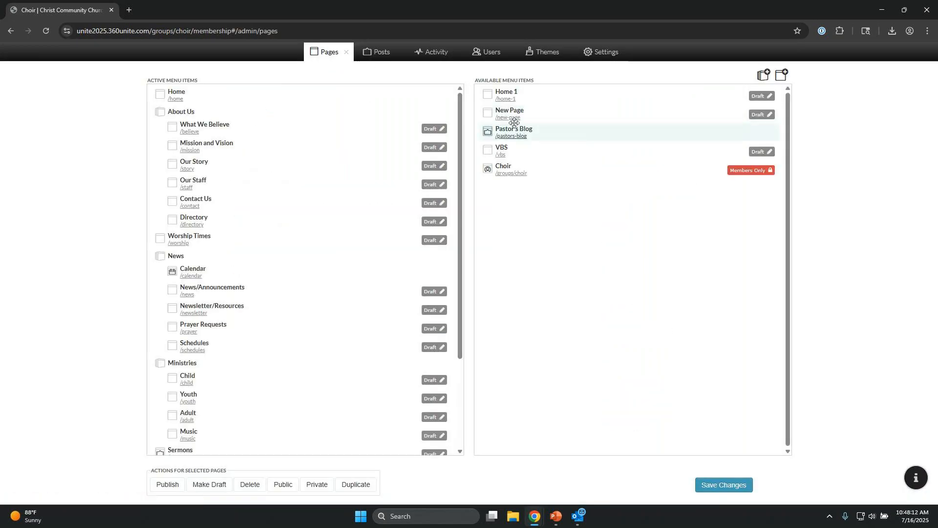
left_click(514, 119)
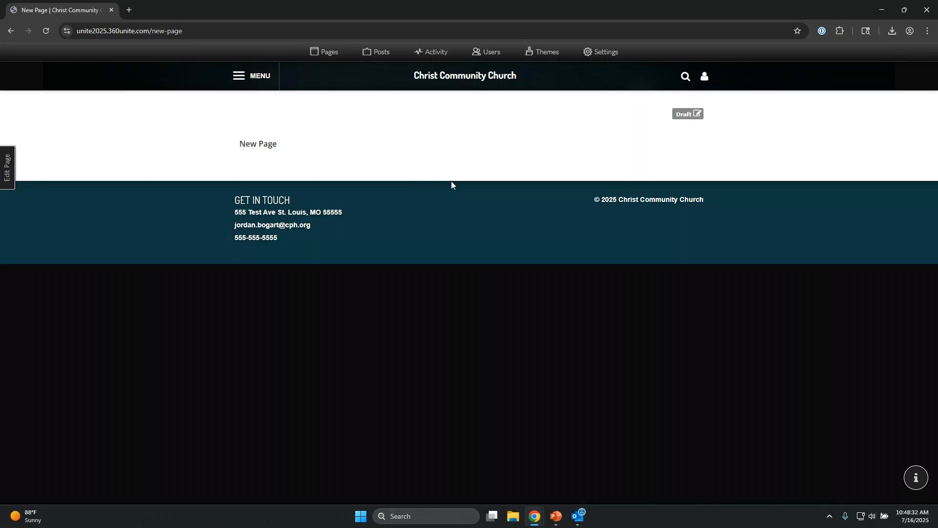
left_click(256, 83)
mouse_move(624, 86)
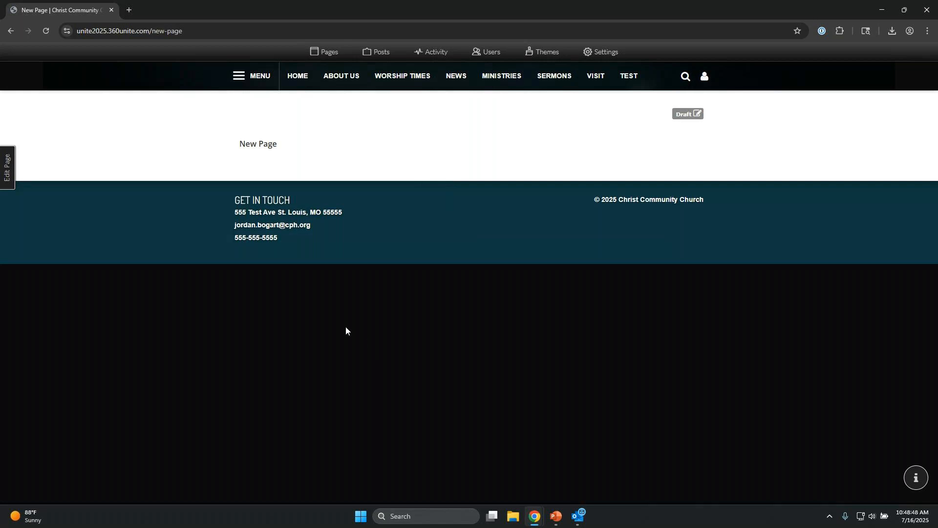
left_click(9, 171)
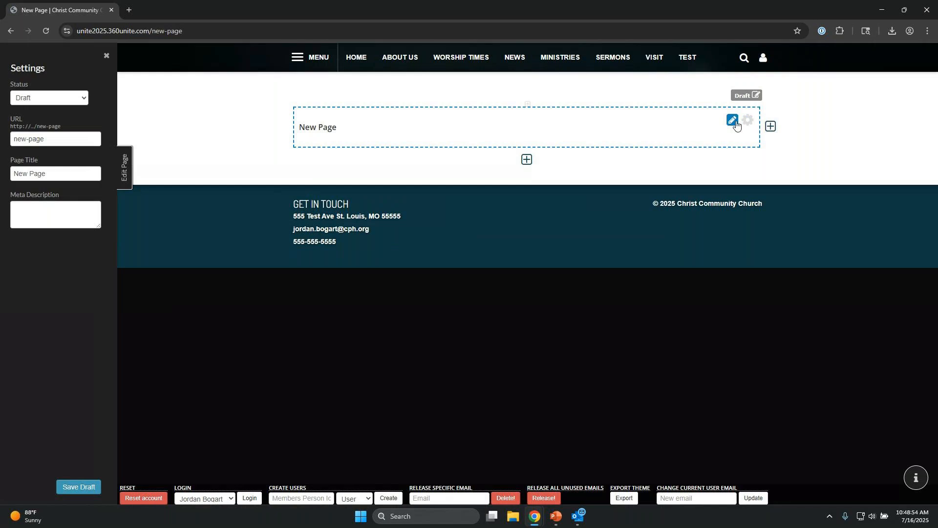
Insert a group link to Choir with size Small into New Page's text block.
left_click(732, 121)
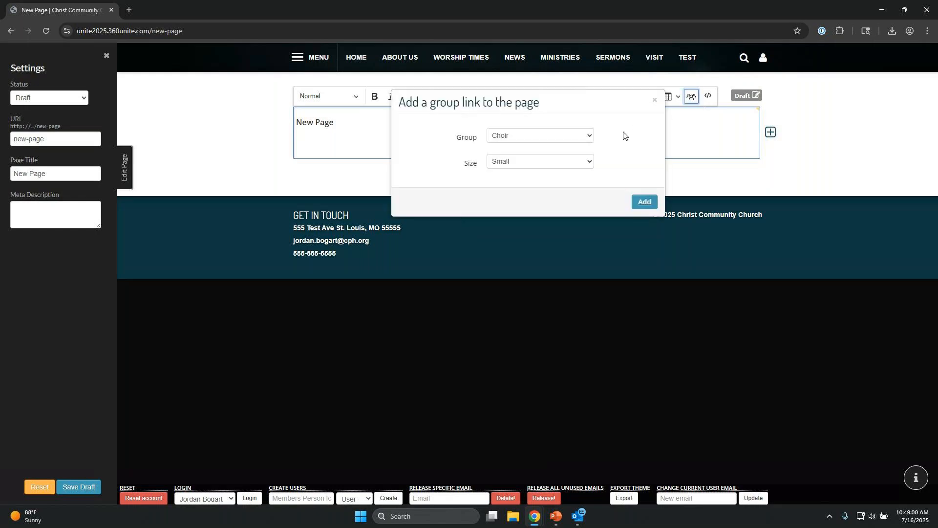
left_click(592, 137)
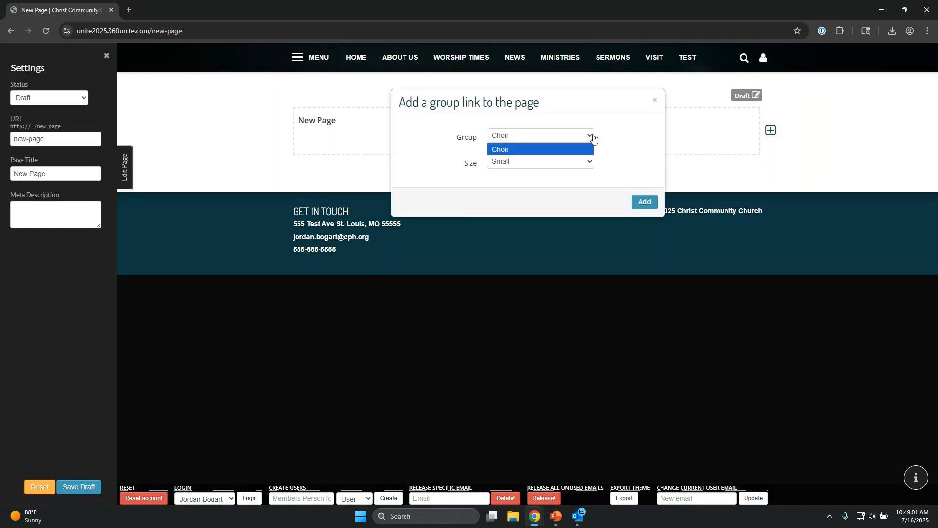
left_click(593, 138)
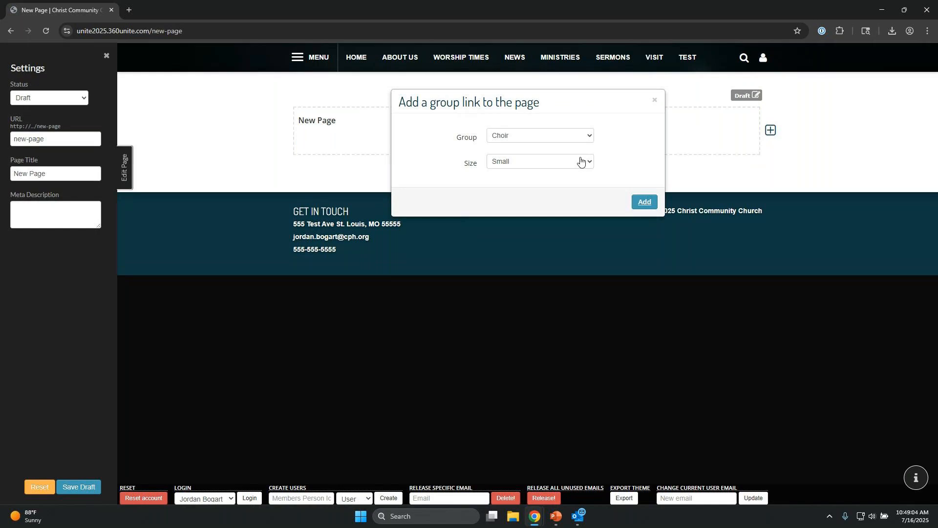
left_click(582, 163)
left_click(581, 162)
left_click(582, 162)
left_click(568, 174)
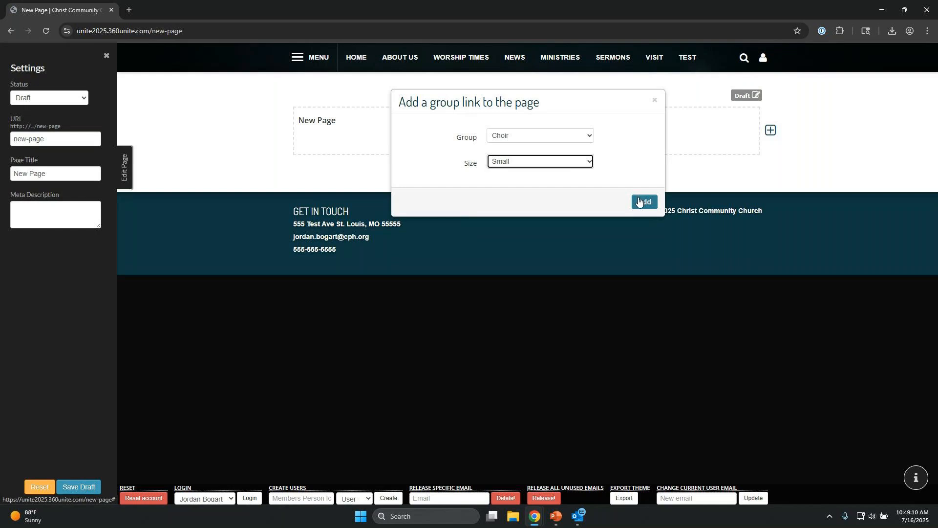
left_click(638, 201)
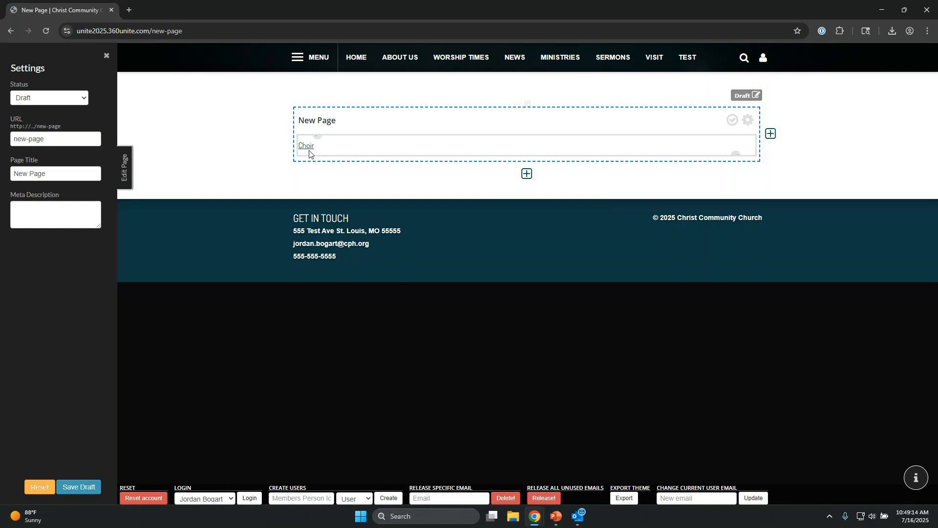
Change the Choir group link on the page to size Medium.
double_click(366, 149)
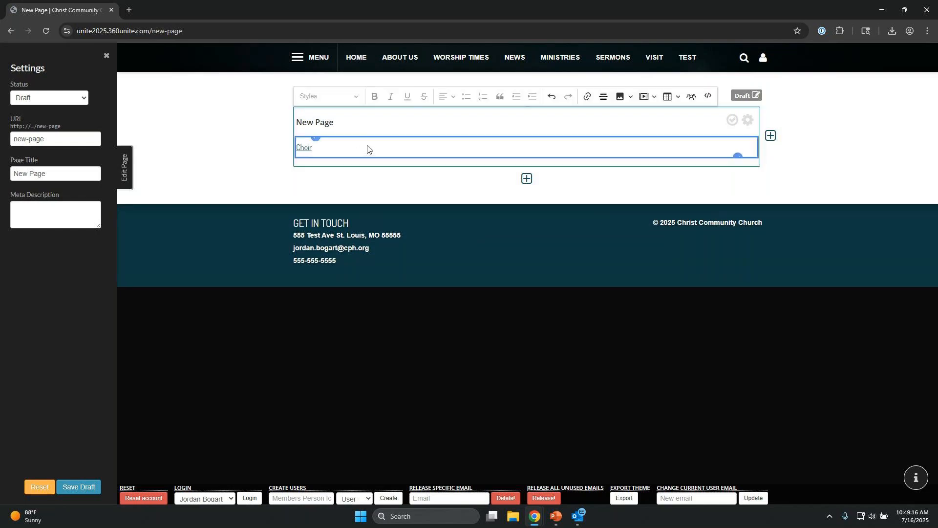
left_click(560, 161)
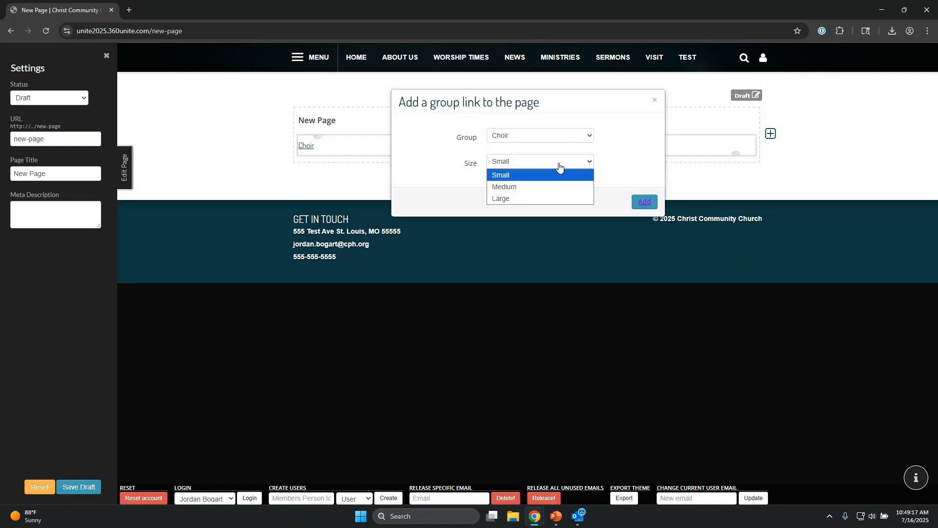
left_click(551, 191)
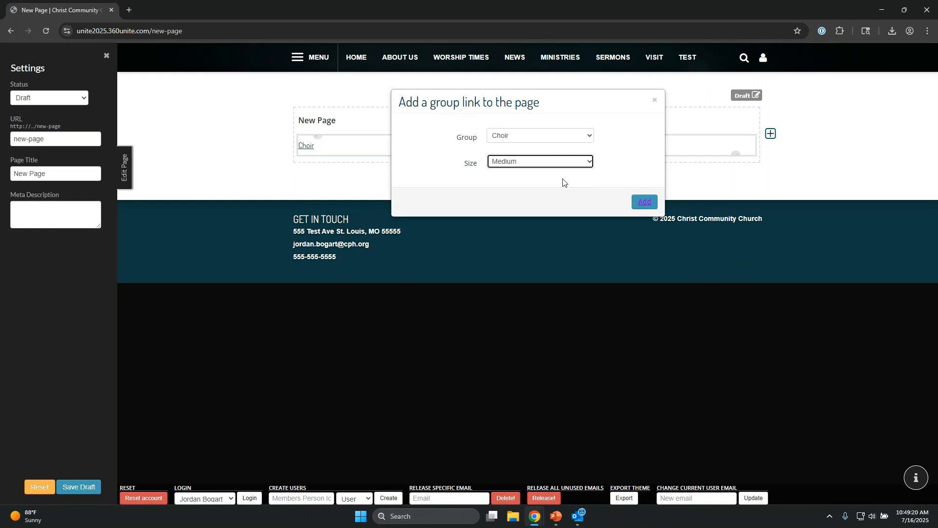
left_click(641, 201)
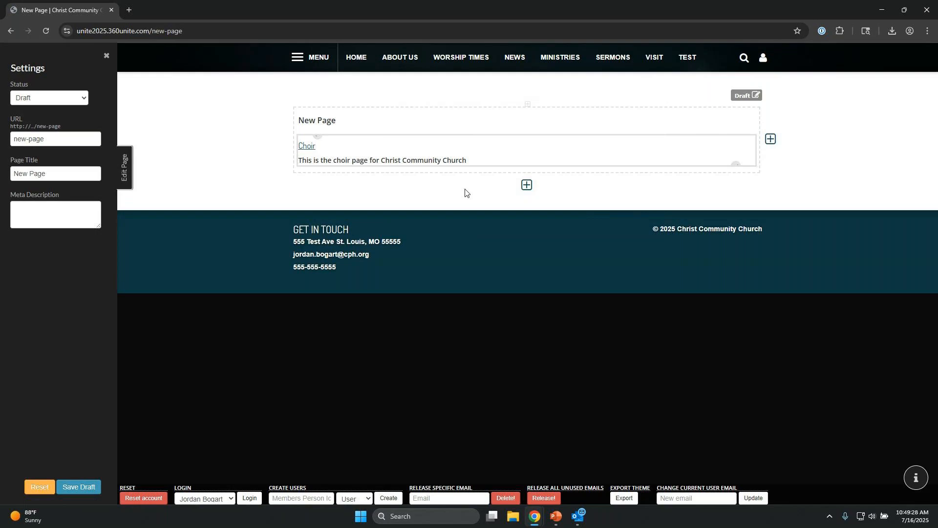
Change the Choir group link on the page to size Large.
left_click(499, 158)
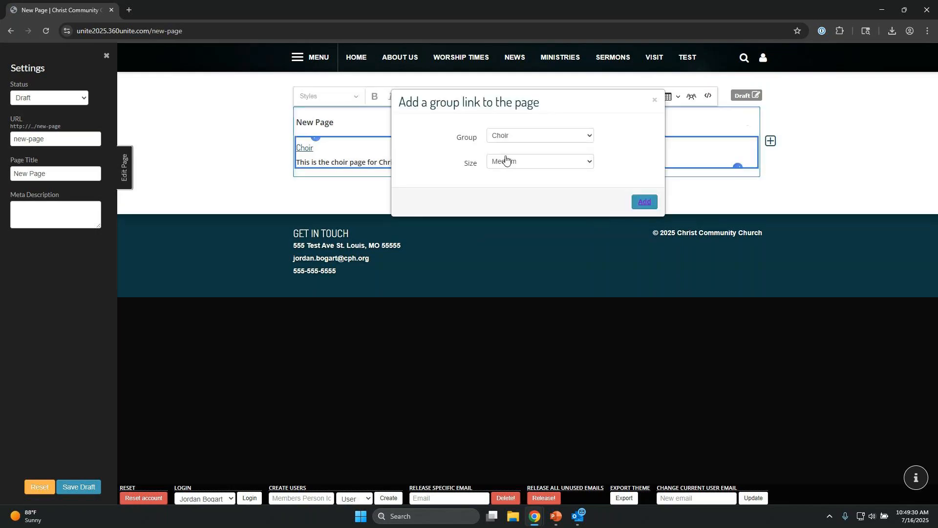
left_click(514, 162)
left_click(509, 198)
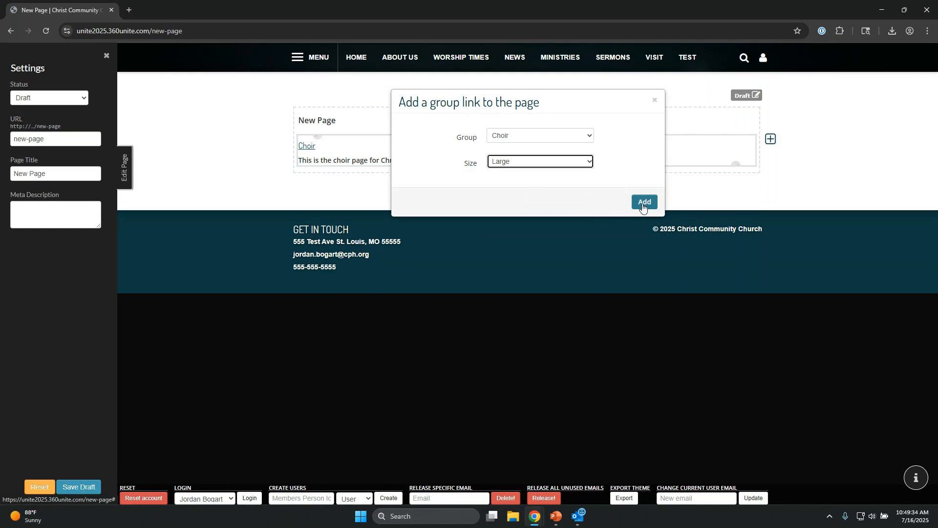
left_click(643, 202)
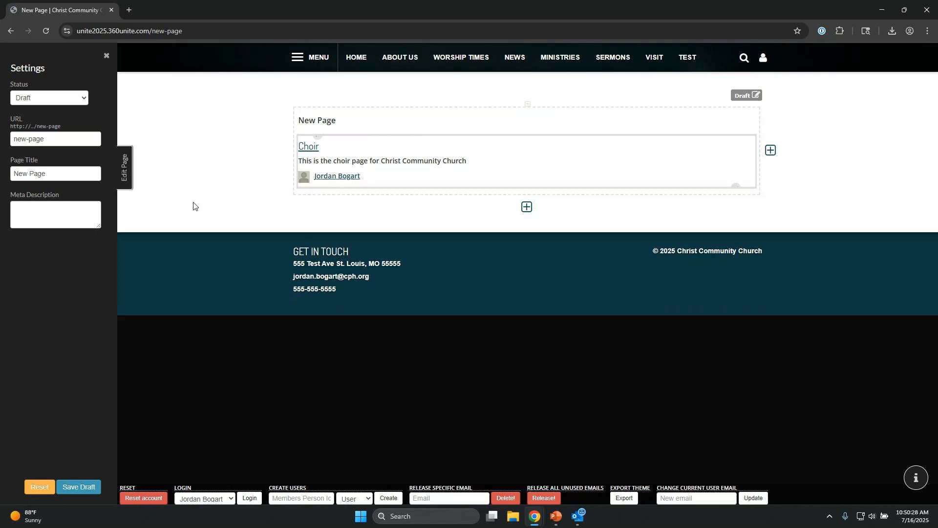
Leave New Page's editing mode without saving the draft and go to the site's Home page.
left_click(125, 166)
mouse_move(331, 81)
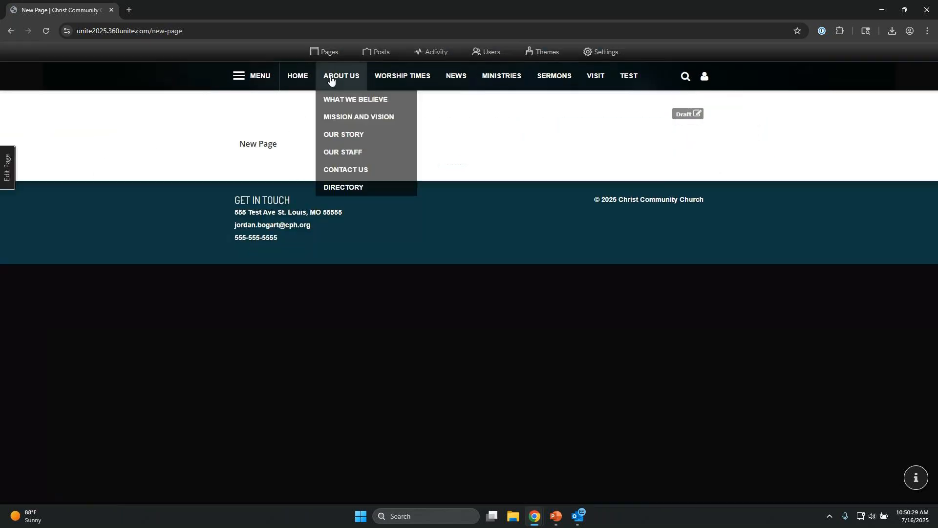
left_click(291, 82)
Open the site's calendar settings and look at the field for creating a new calendar.
left_click(604, 51)
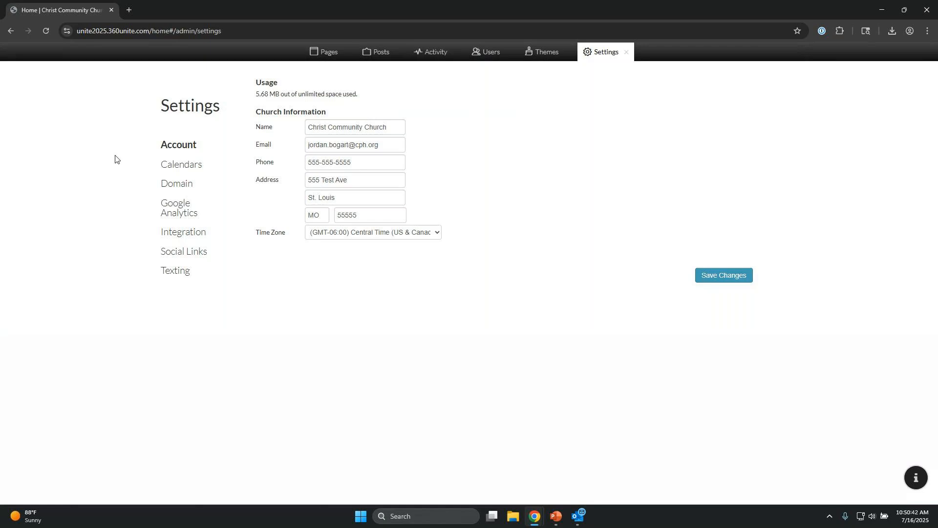
left_click(166, 168)
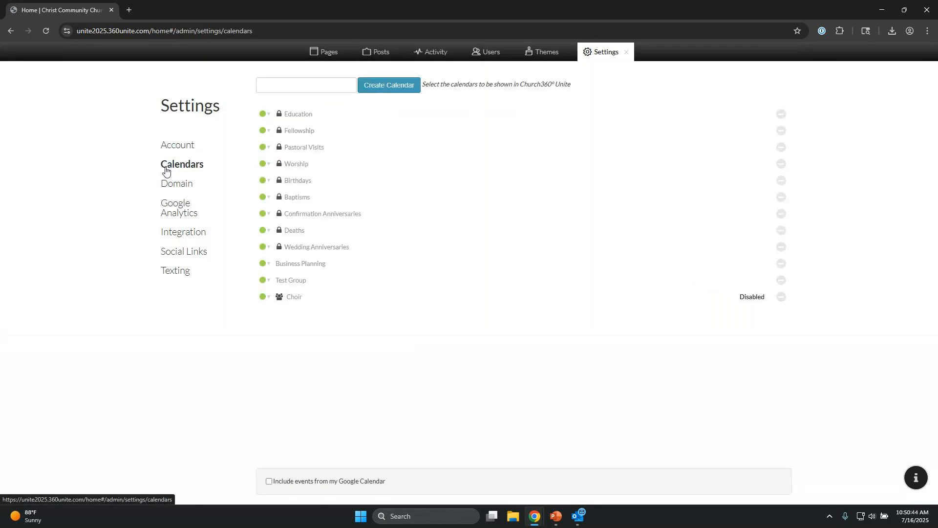
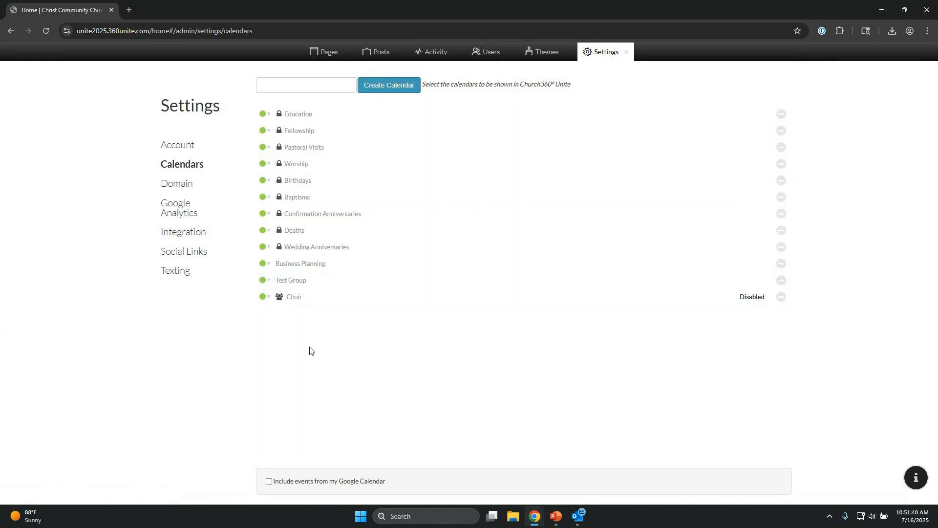
left_click(308, 83)
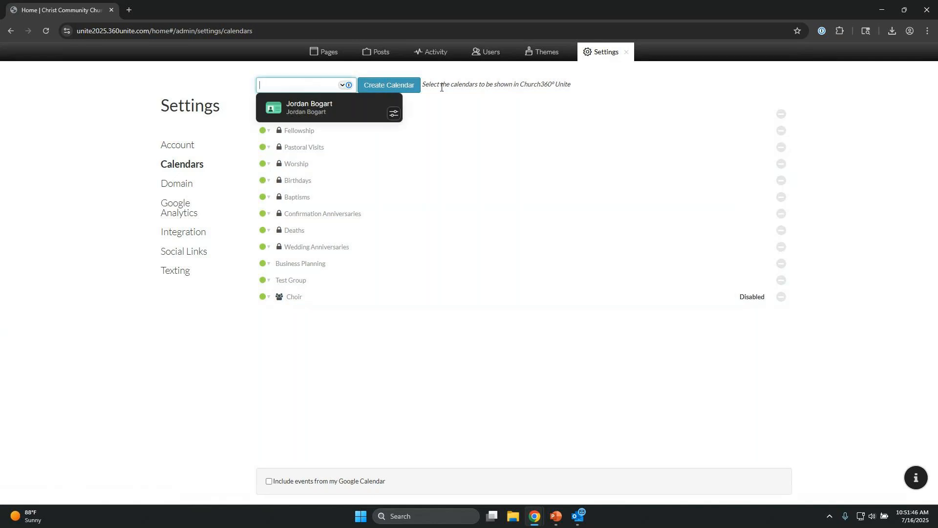
left_click(479, 85)
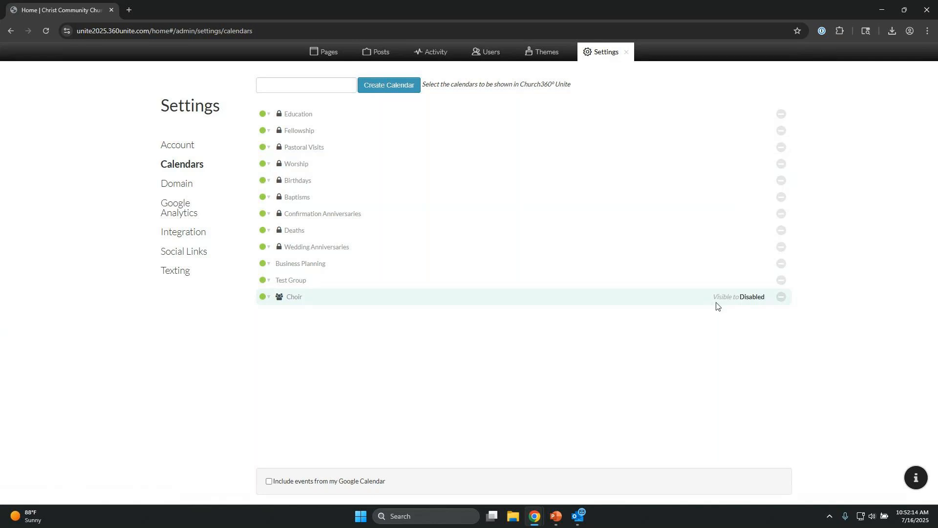
Make the Worship calendar viewable by Everyone and give it the light blue colour.
left_click(311, 164)
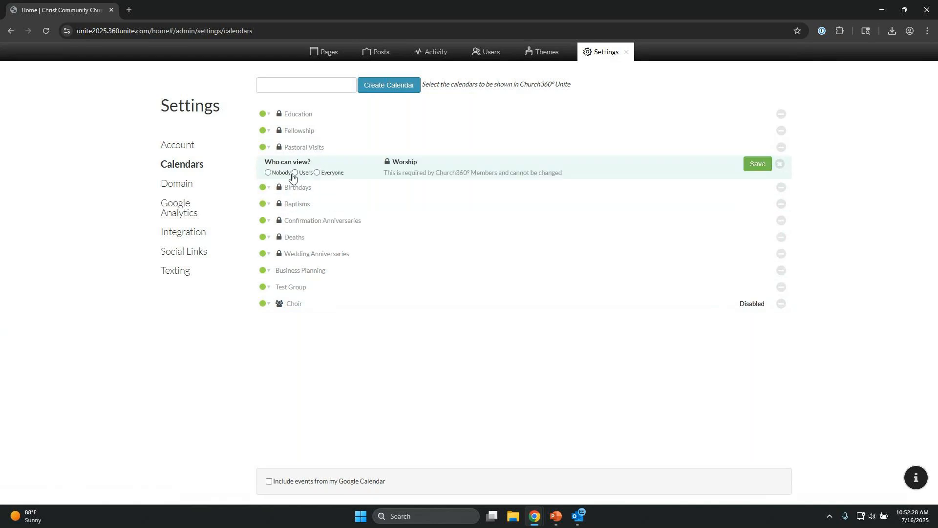
left_click(276, 174)
left_click(296, 174)
left_click(319, 173)
left_click(757, 164)
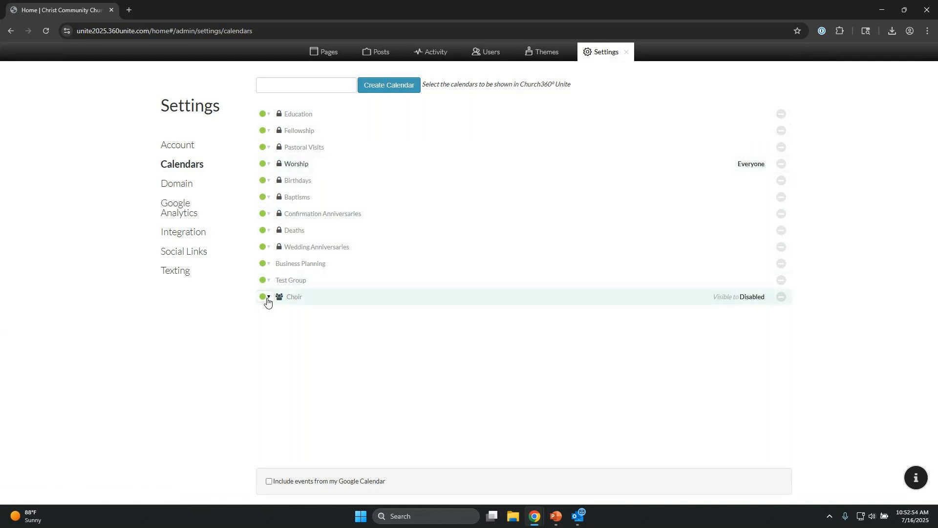
left_click(268, 165)
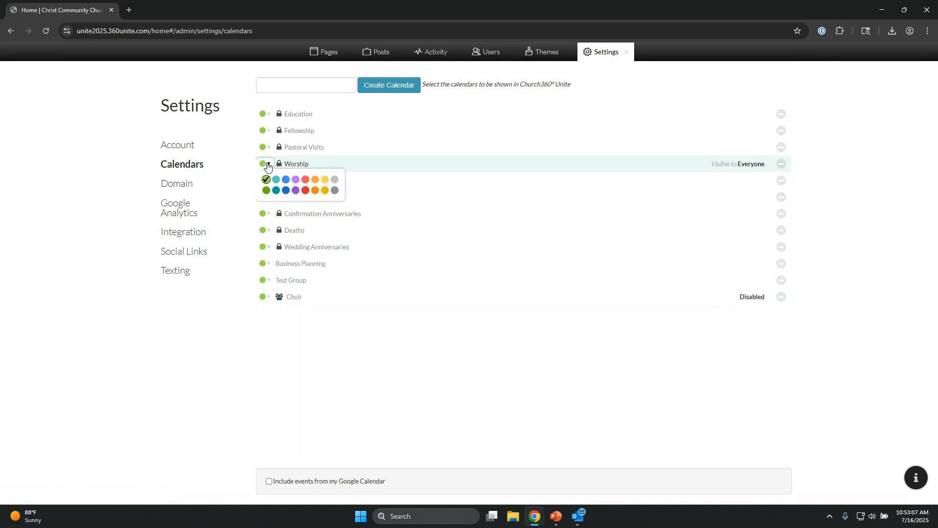
left_click(286, 180)
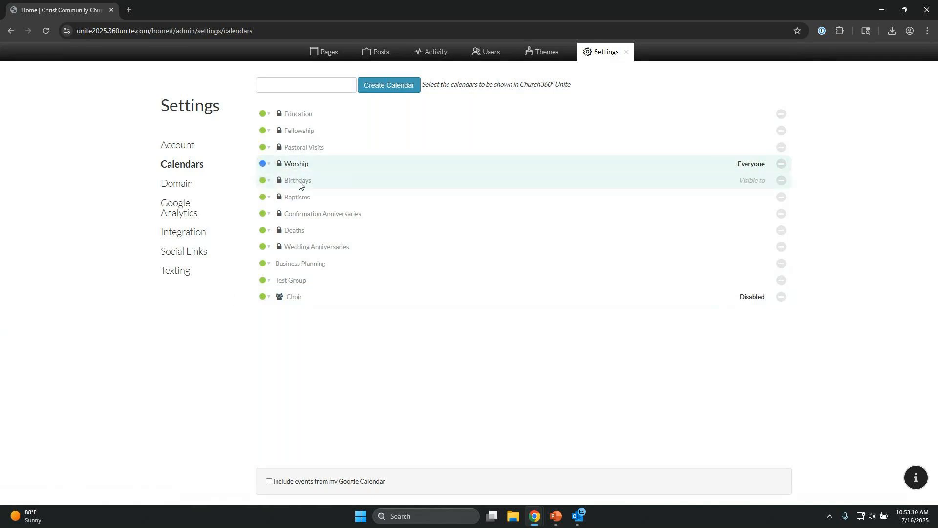
Make the Education calendar viewable by Everyone and give it the light purple colour.
left_click(362, 118)
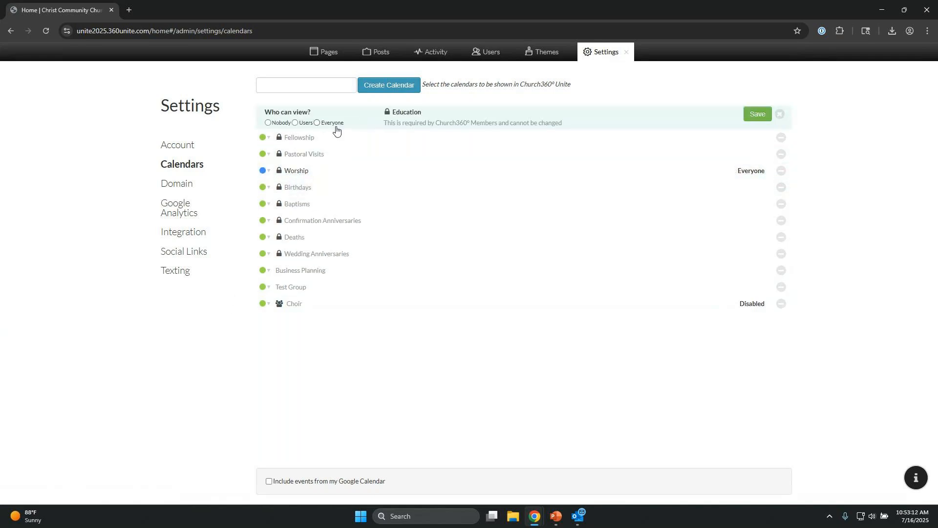
left_click(316, 123)
left_click(756, 114)
left_click(264, 115)
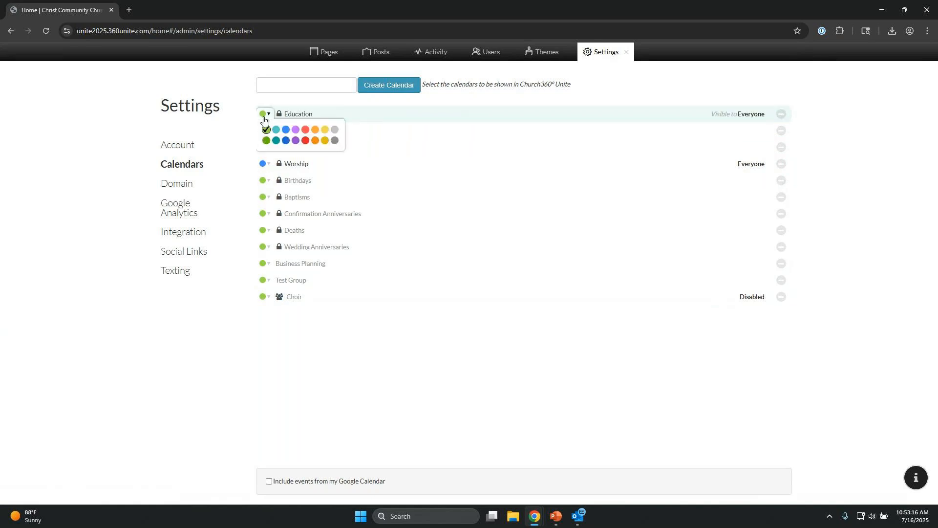
left_click(297, 127)
Make the Fellowship calendar viewable by Everyone and give it the light red colour.
left_click(298, 129)
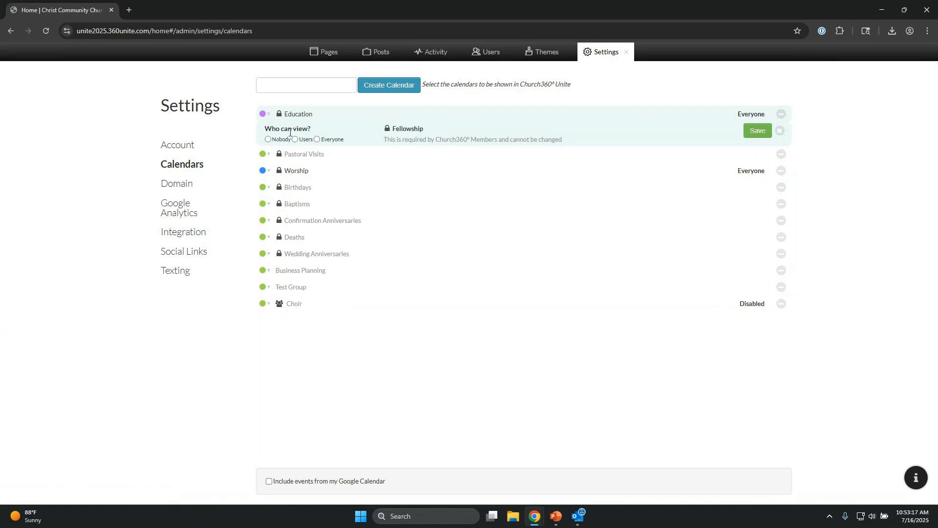
left_click(759, 131)
left_click(361, 130)
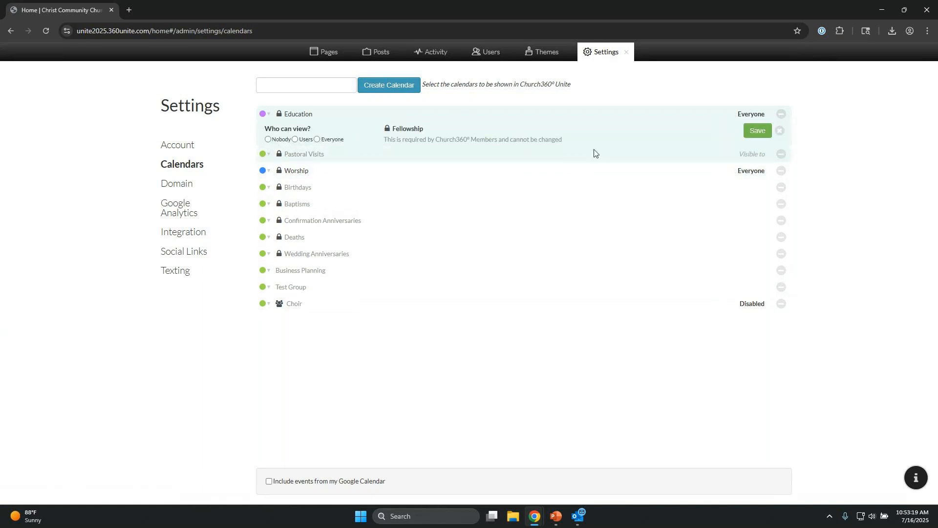
left_click(317, 139)
left_click(757, 130)
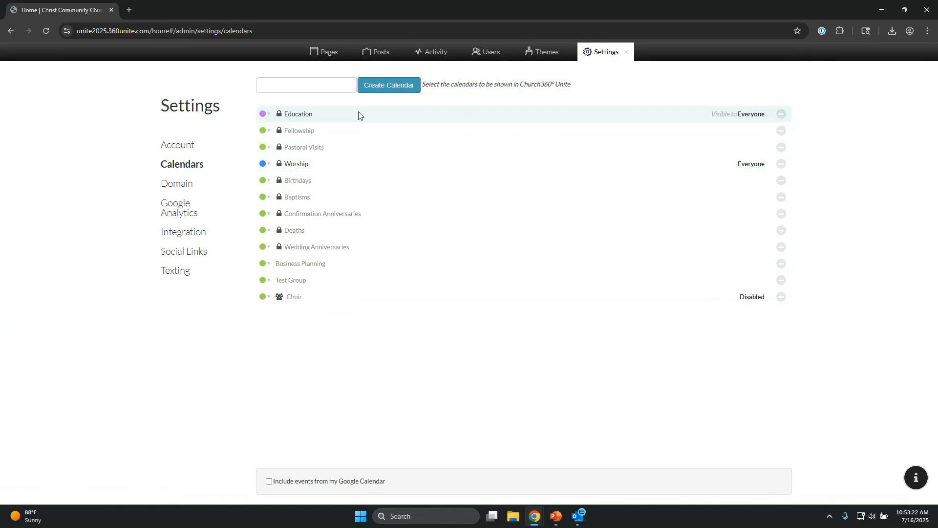
left_click(271, 132)
left_click(304, 147)
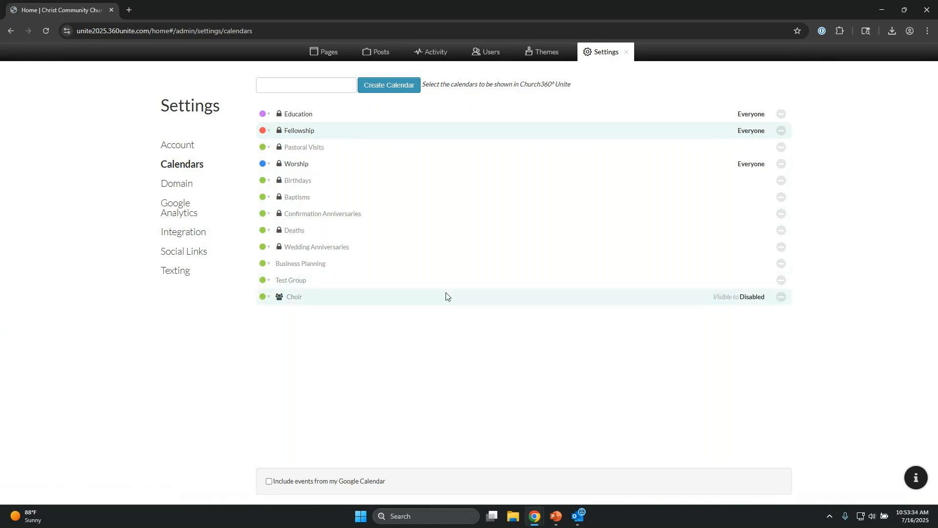
Delete the Test Group calendar and close the site settings.
left_click(780, 281)
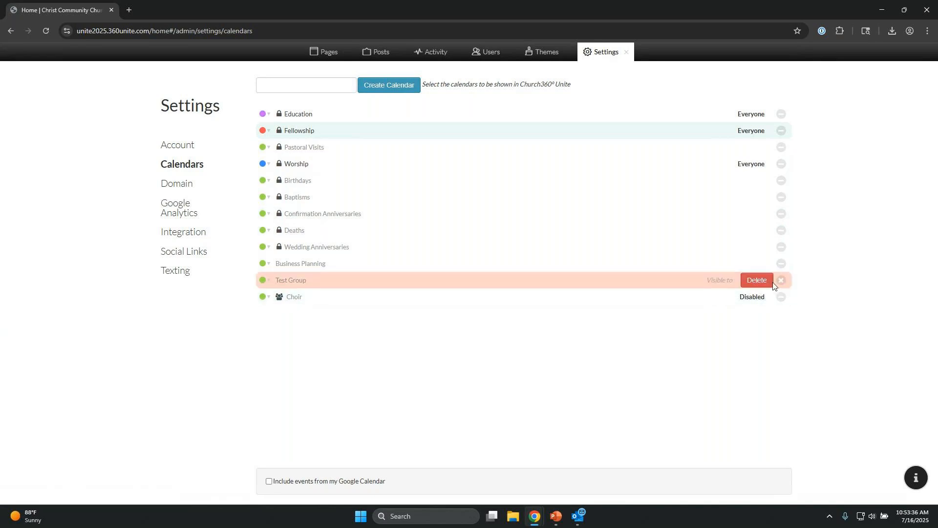
left_click(757, 281)
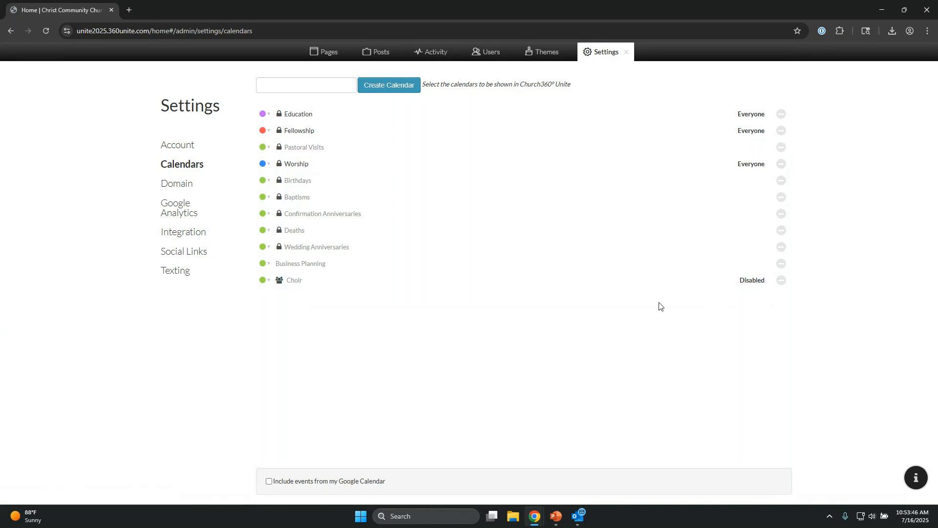
left_click(628, 57)
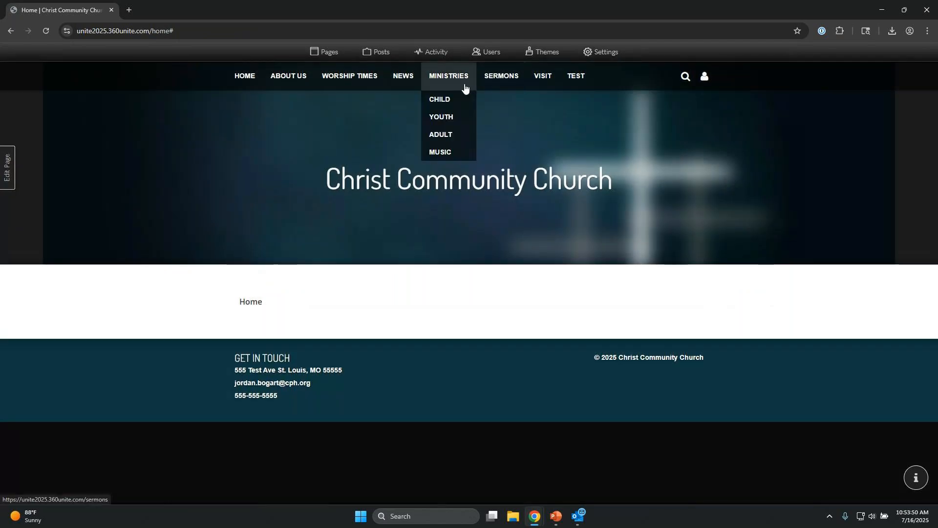
Open the site's Calendar page under News and look over the events in the month view.
mouse_move(396, 86)
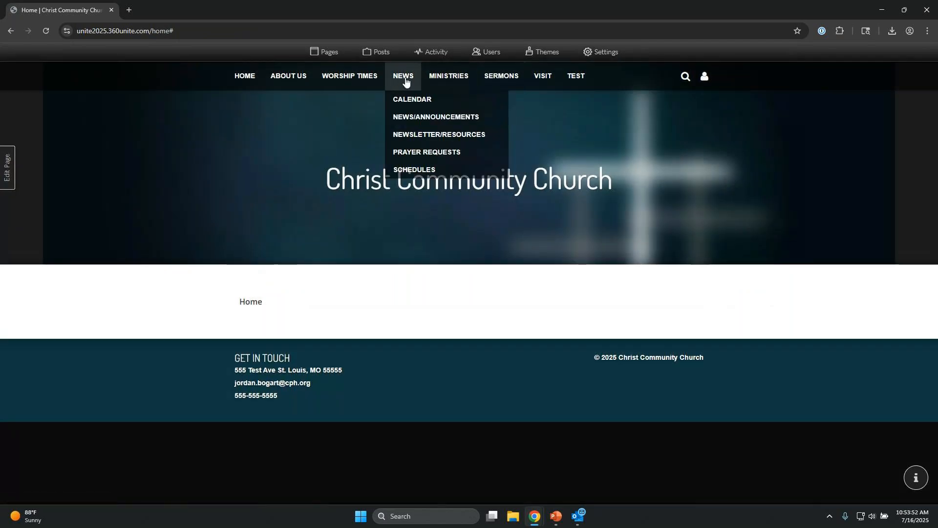
left_click(405, 101)
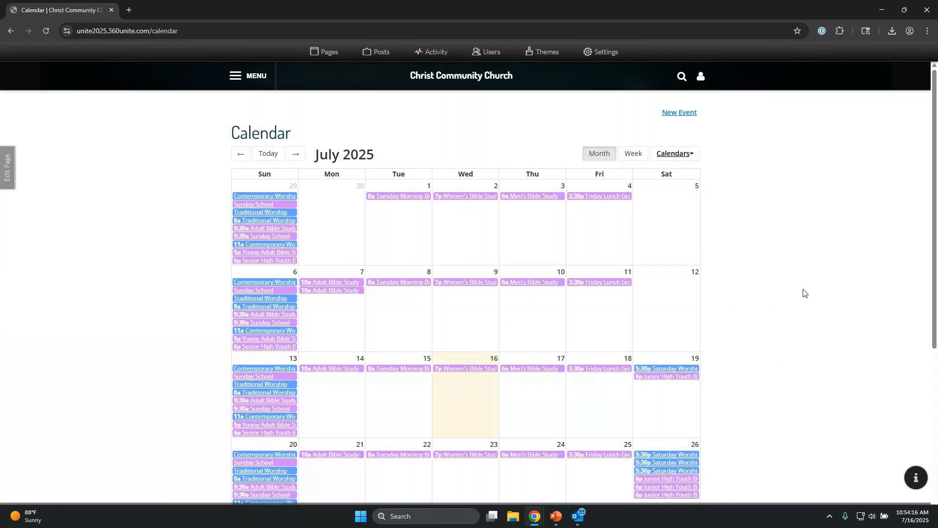
scroll(801, 292, "down", 3)
scroll(798, 293, "down", 3)
scroll(794, 306, "up", 4)
scroll(794, 306, "up", 2)
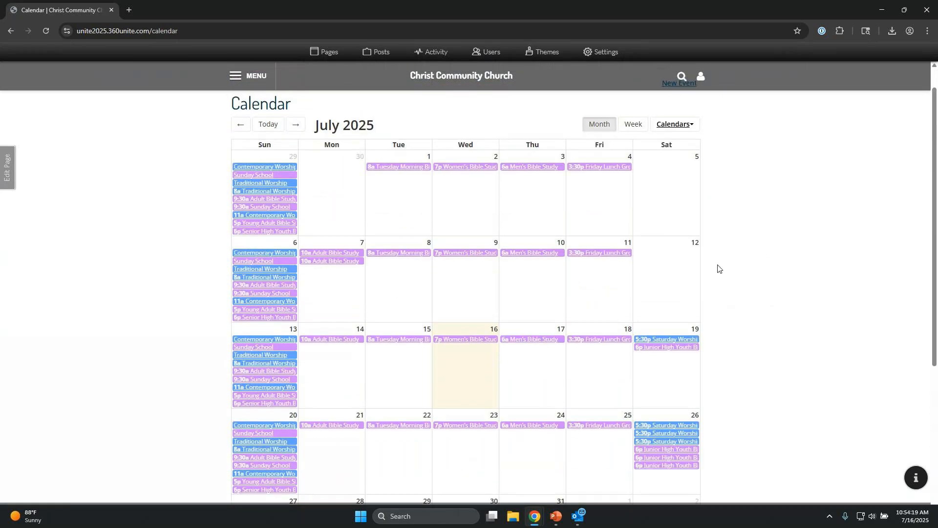
scroll(718, 266, "up", 1)
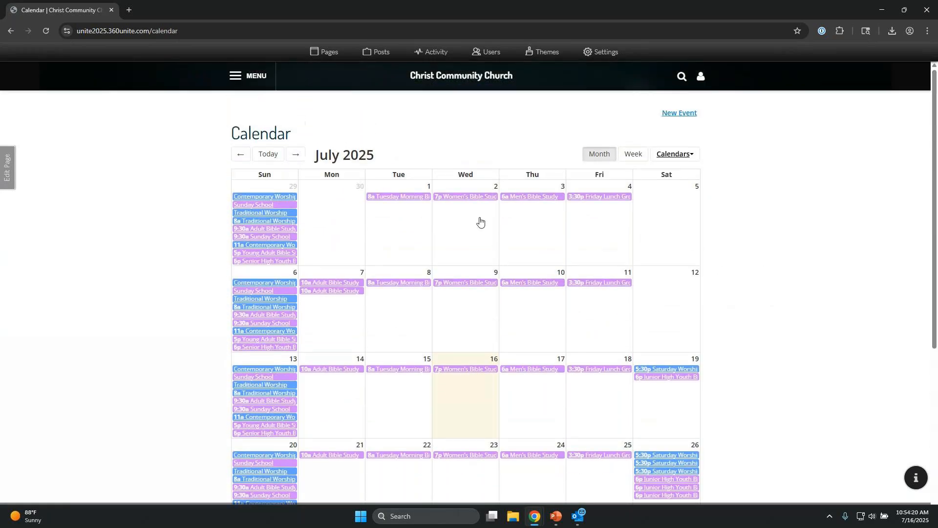
Browse the calendar's months back to May 2025 and forward to September 2025, then return to the current month.
left_click(242, 155)
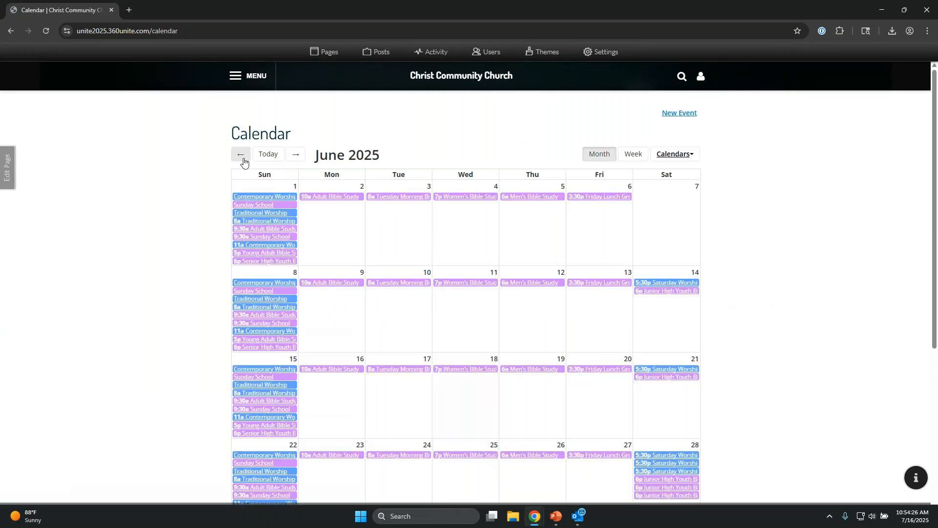
left_click(242, 159)
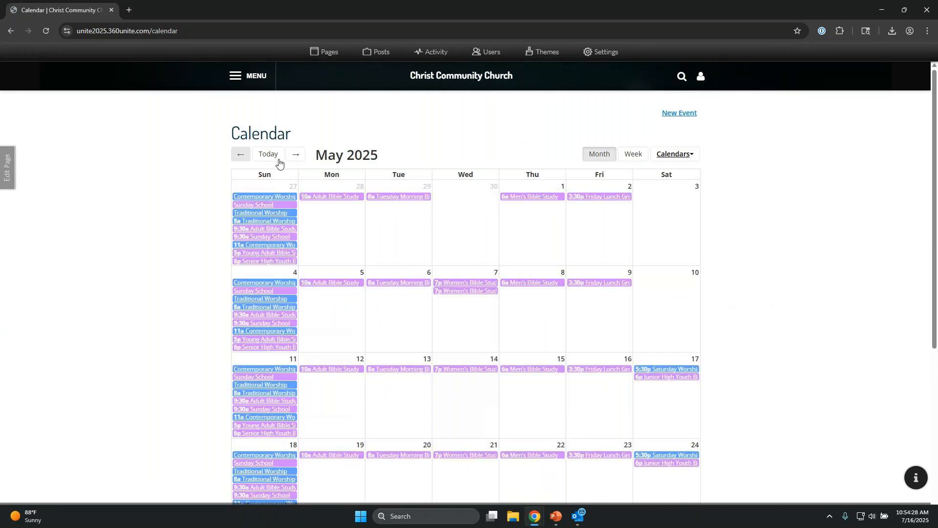
left_click(297, 156)
left_click(297, 156)
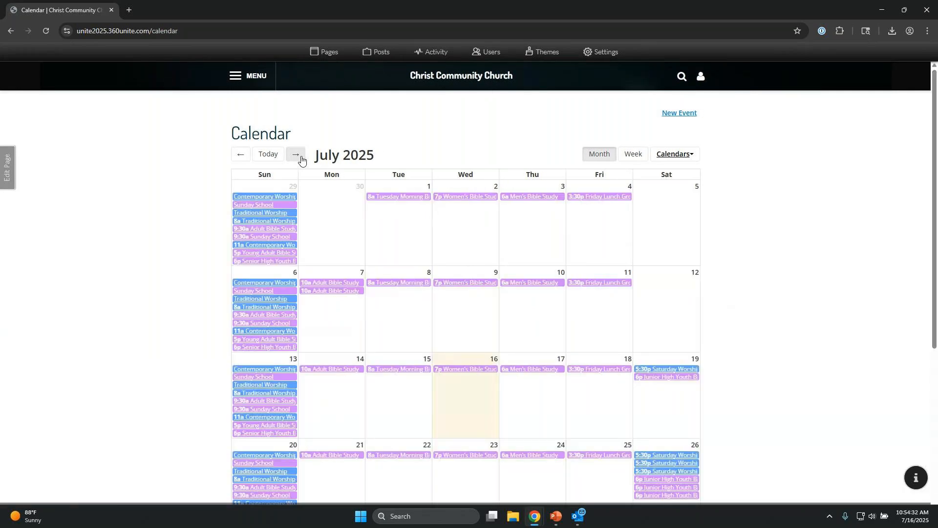
left_click(296, 156)
left_click(301, 157)
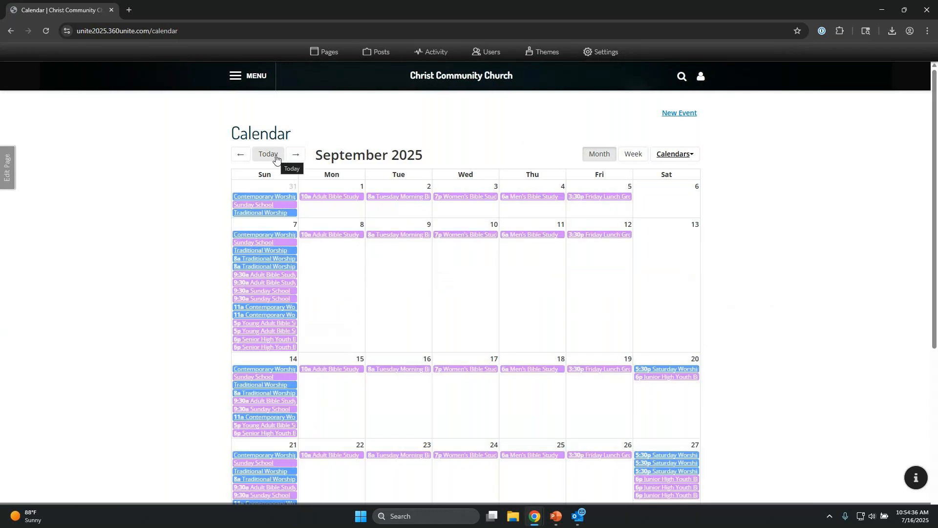
left_click(276, 158)
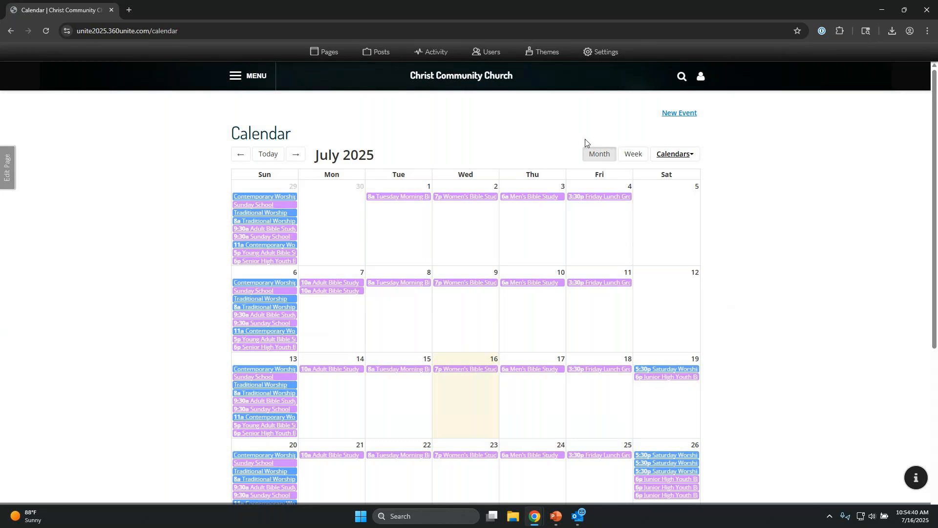
Switch the calendar to the week view, browse to the adjacent week, and return to the current week.
left_click(627, 154)
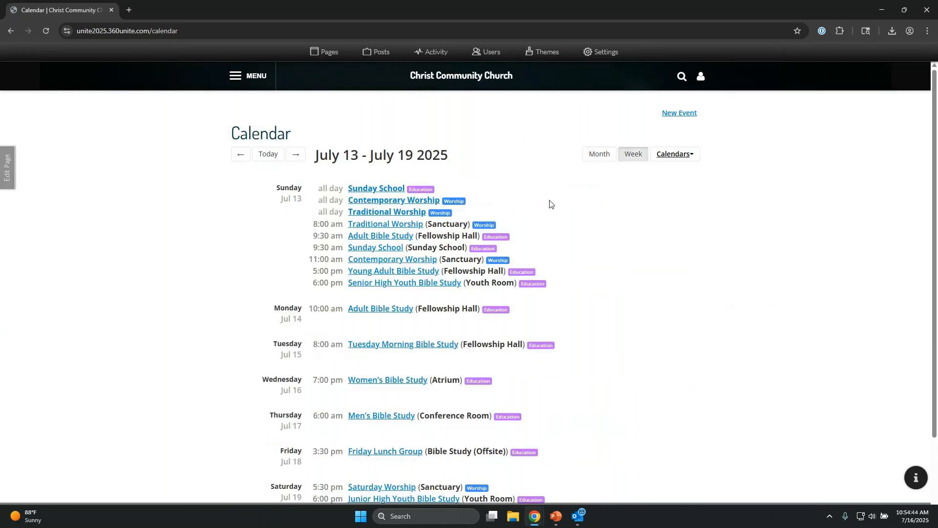
scroll(399, 232, "down", 2)
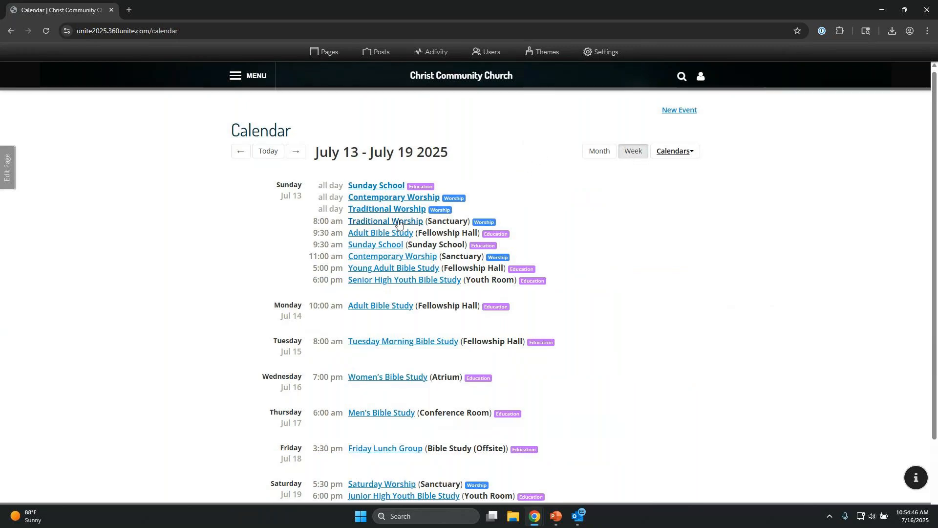
scroll(399, 232, "up", 2)
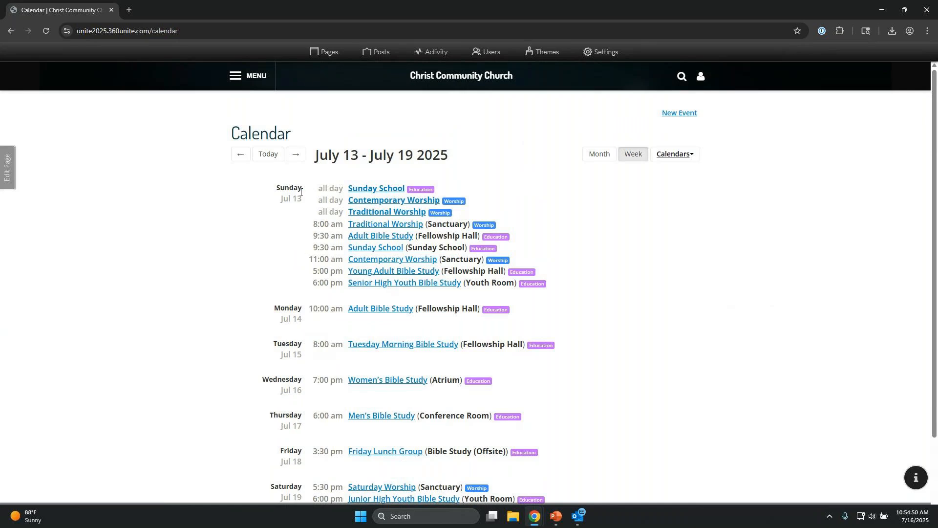
left_click(296, 155)
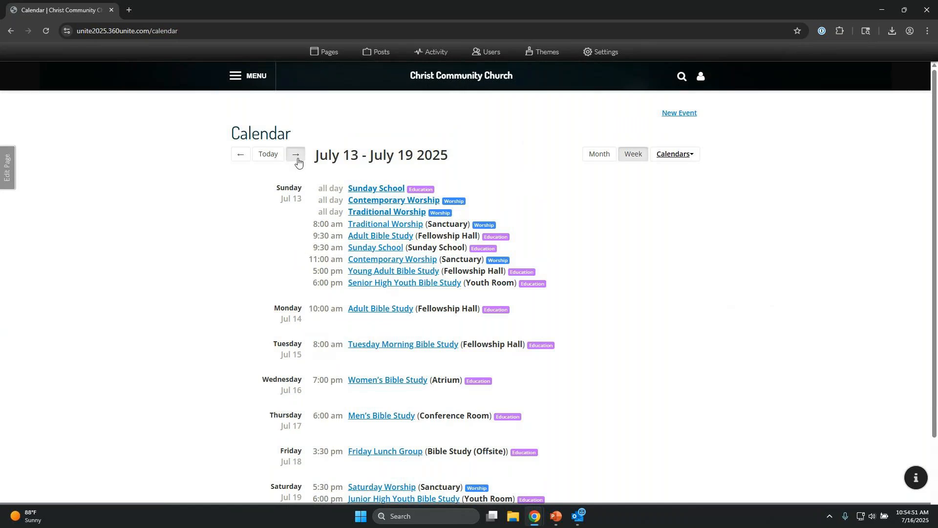
left_click(240, 160)
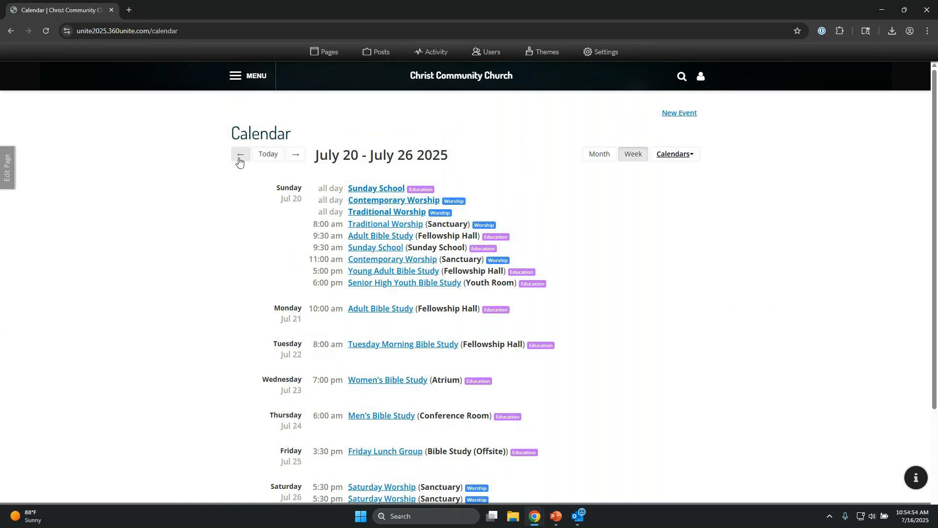
left_click(240, 160)
left_click(274, 159)
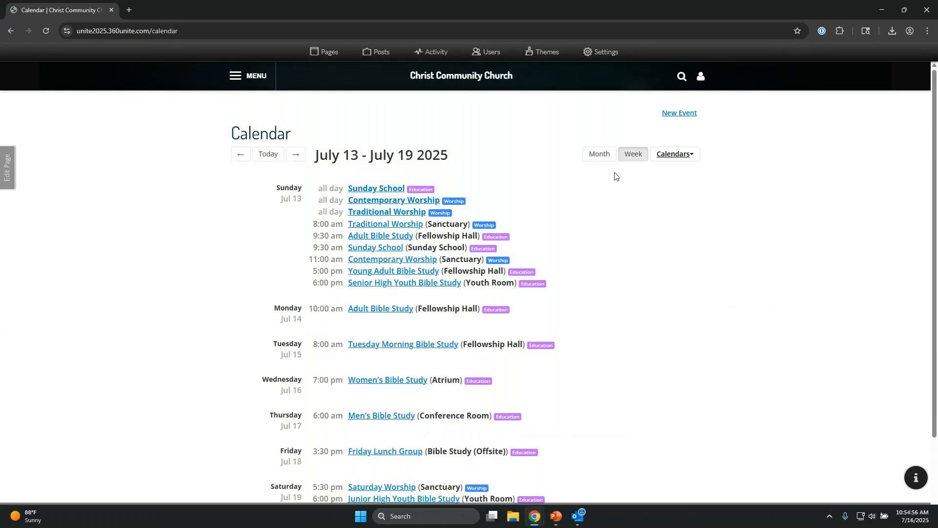
Return the calendar to the month view, hide the Education calendar's events, and show them again.
left_click(605, 159)
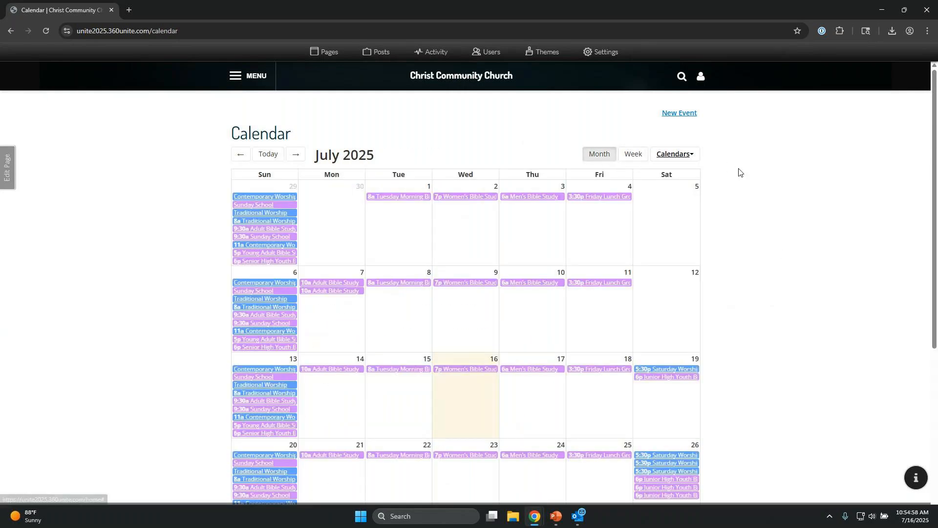
left_click(693, 158)
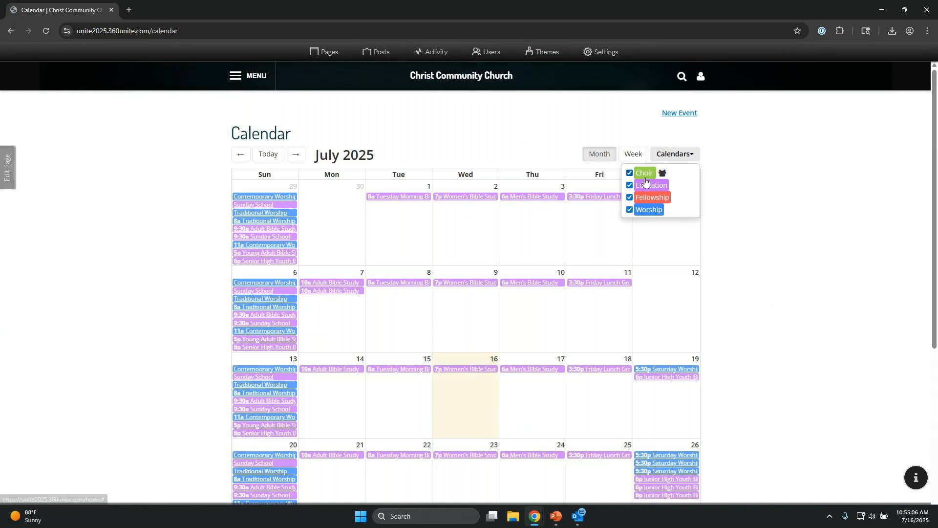
left_click(629, 186)
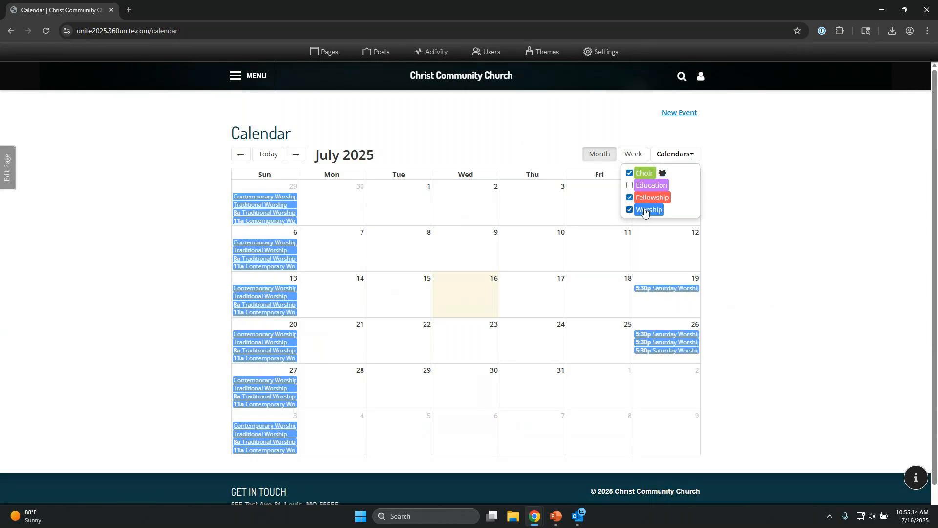
left_click(630, 185)
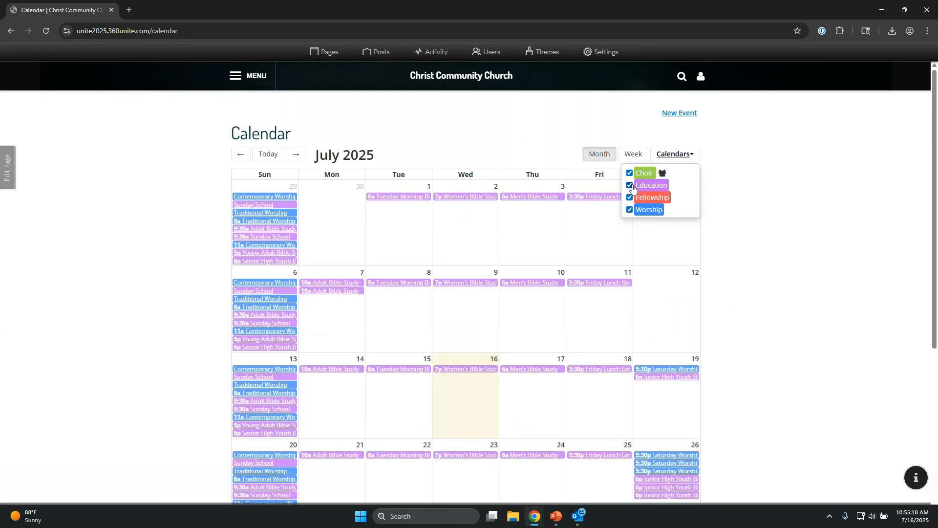
left_click(751, 201)
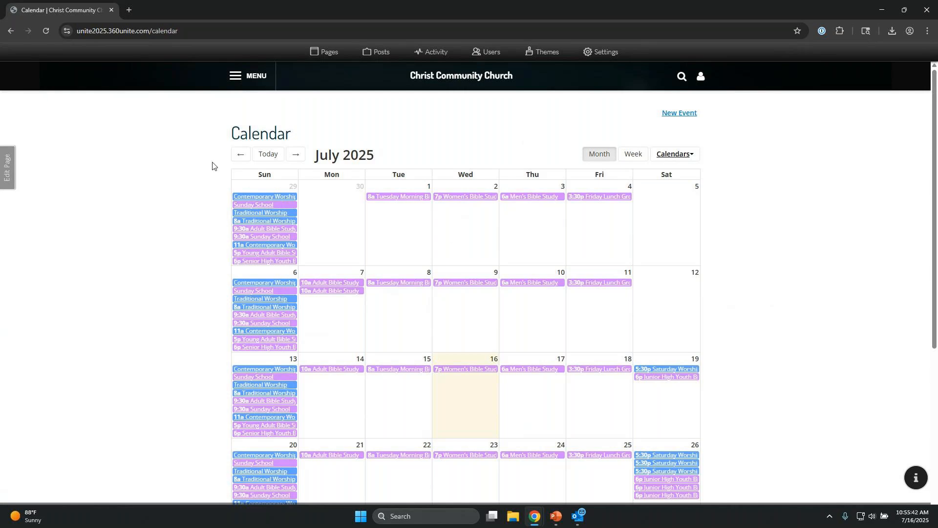
Start a new event on June 4, 2025 from the June month view and title it "Youth Group".
left_click(239, 154)
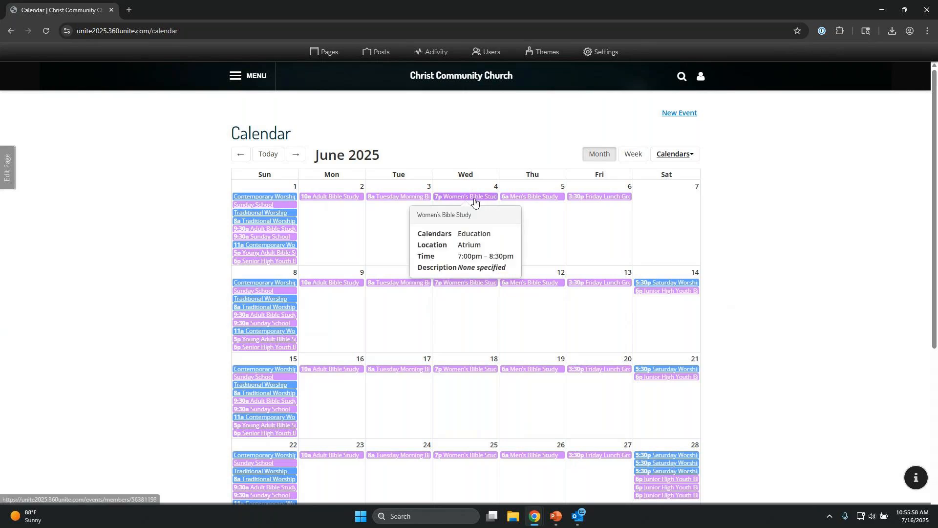
left_click(477, 231)
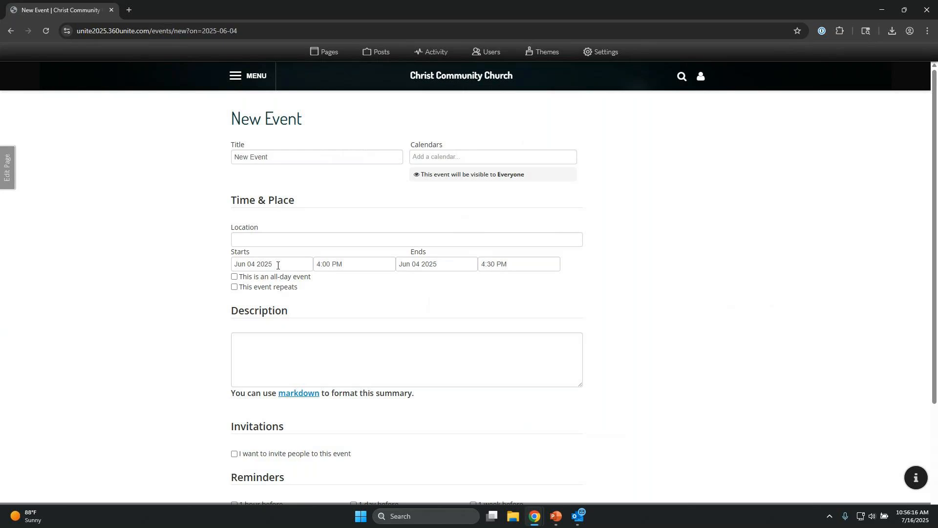
left_click(307, 153)
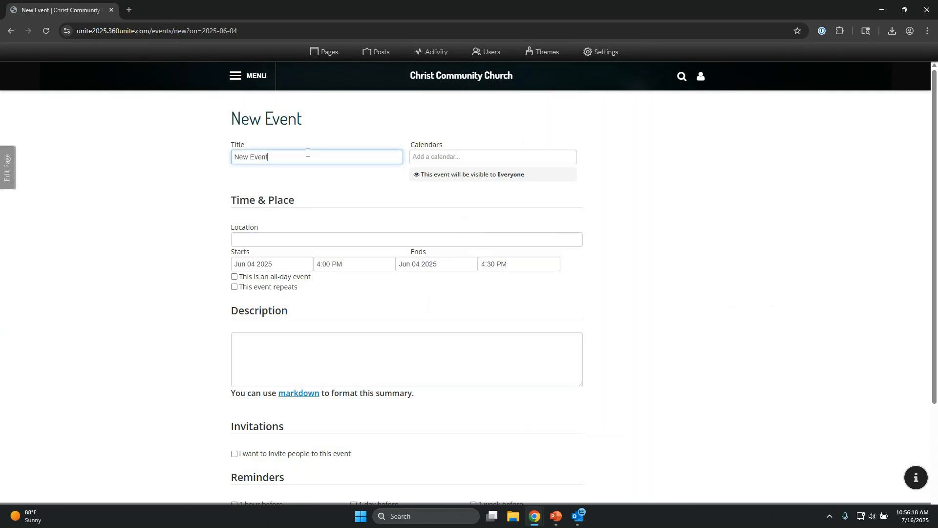
left_click_drag(307, 152, 226, 158)
key("BackSpace")
type("Youth Group")
Assign the Youth Group event to the Fellowship and Worship calendars.
left_click(463, 159)
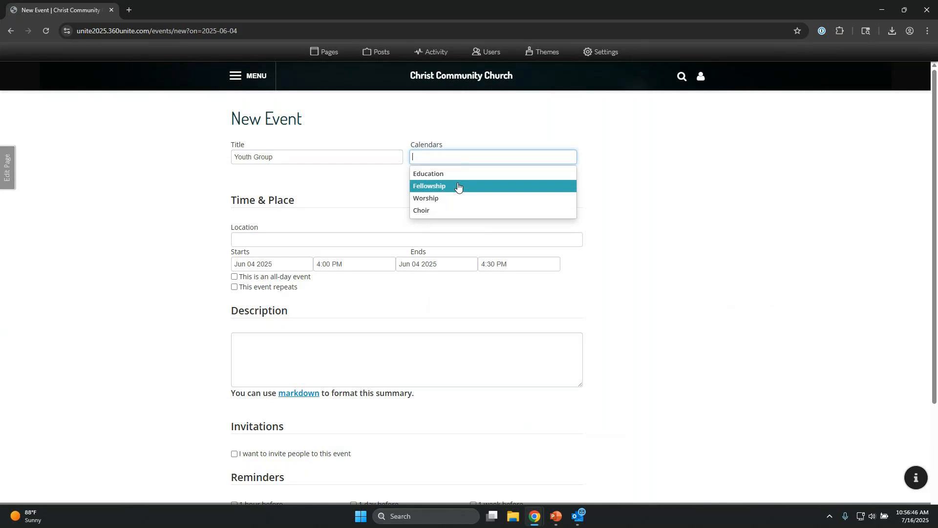
left_click(458, 186)
left_click(460, 157)
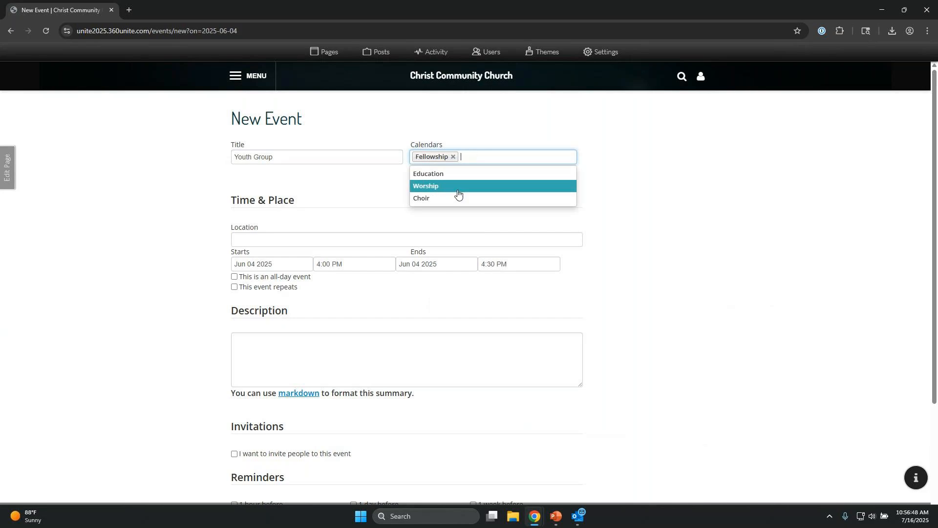
left_click(460, 189)
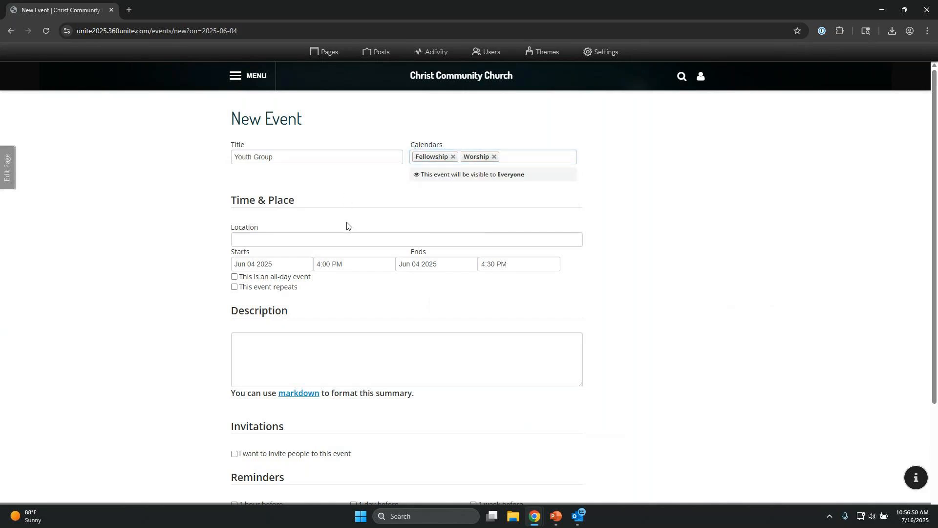
Set the event's location to "Youth Area" and its time to 6:00 PM until 7:00 PM.
left_click(346, 238)
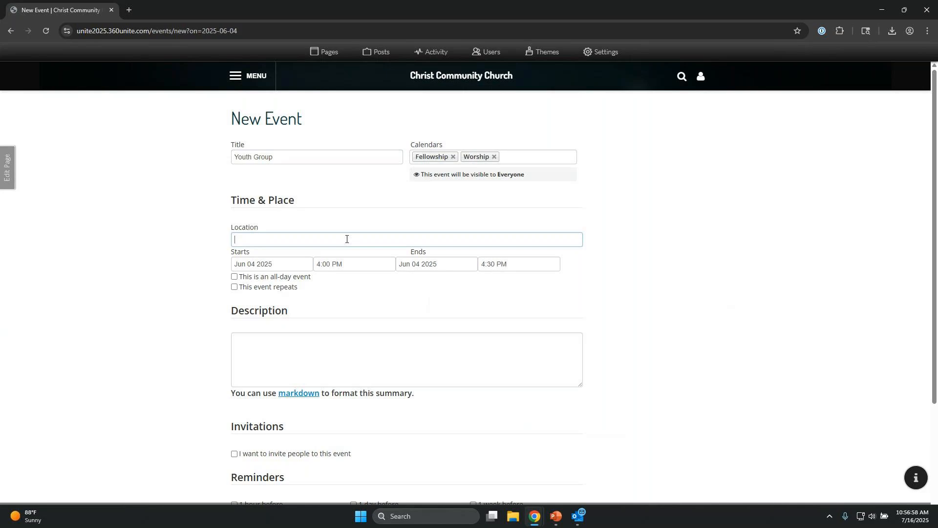
type("Youth Area")
left_click(321, 265)
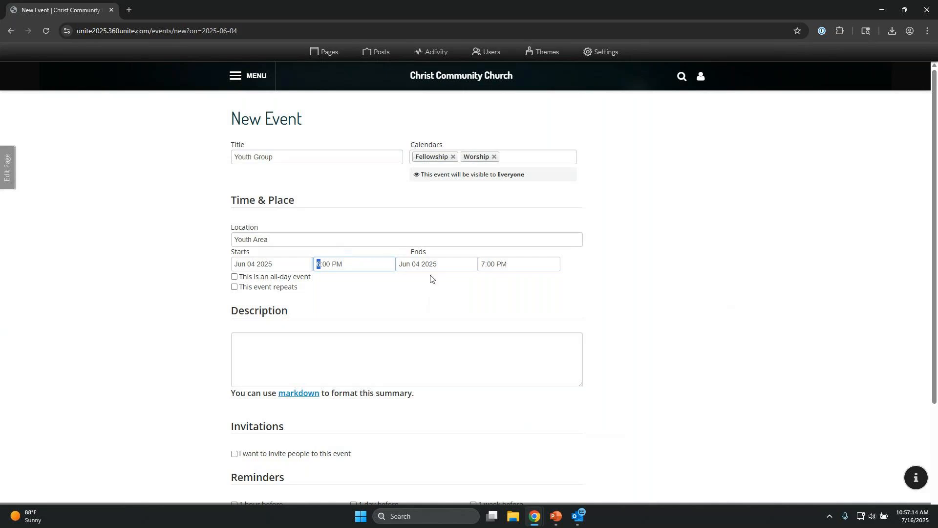
left_click(489, 266)
left_click(485, 263)
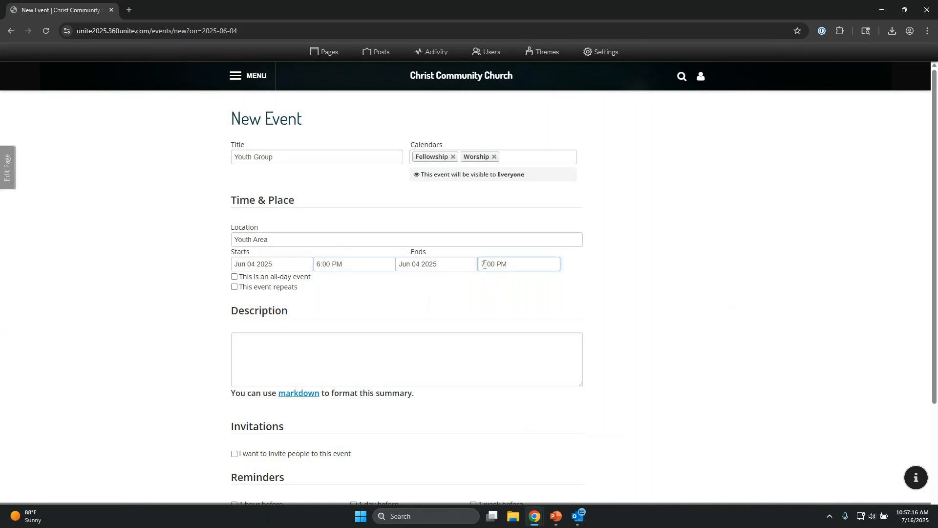
left_click(481, 264)
left_click(481, 264)
Make the event repeat every other week on Wednesday.
left_click(235, 288)
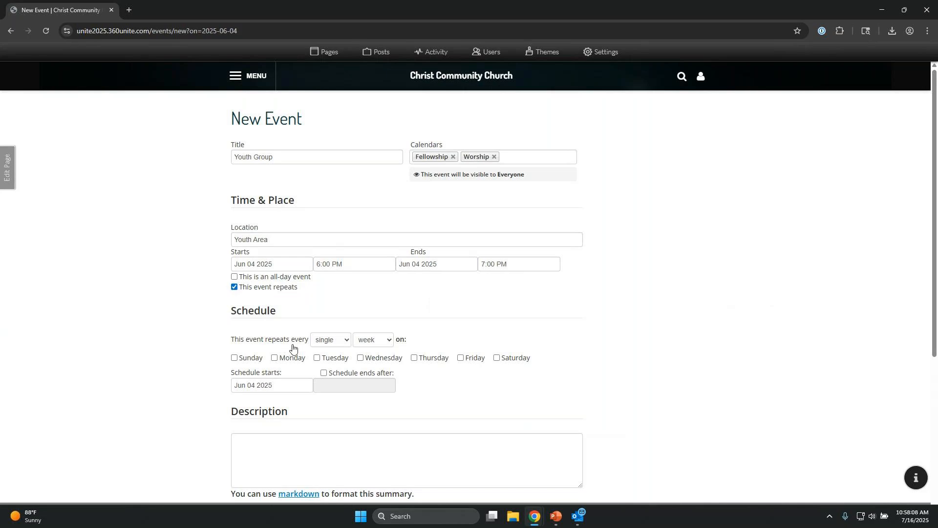
left_click(318, 342)
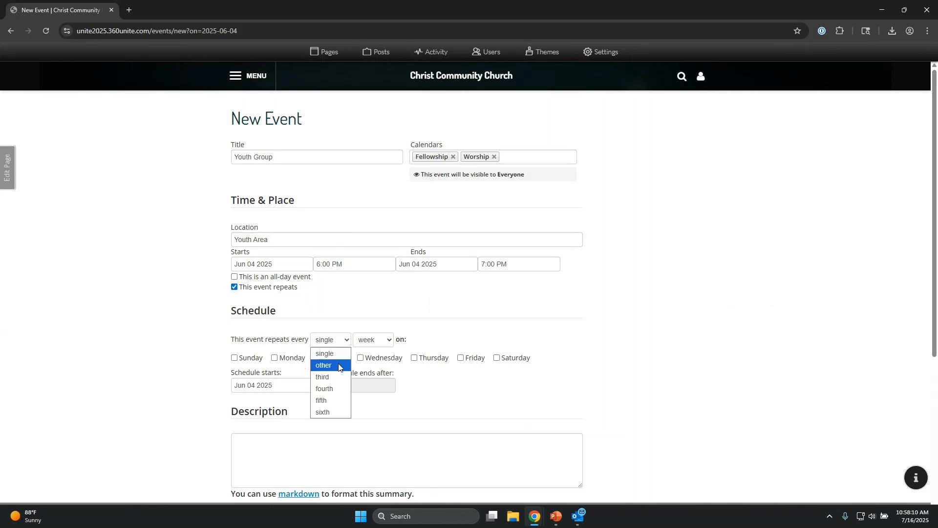
left_click(323, 365)
left_click(373, 343)
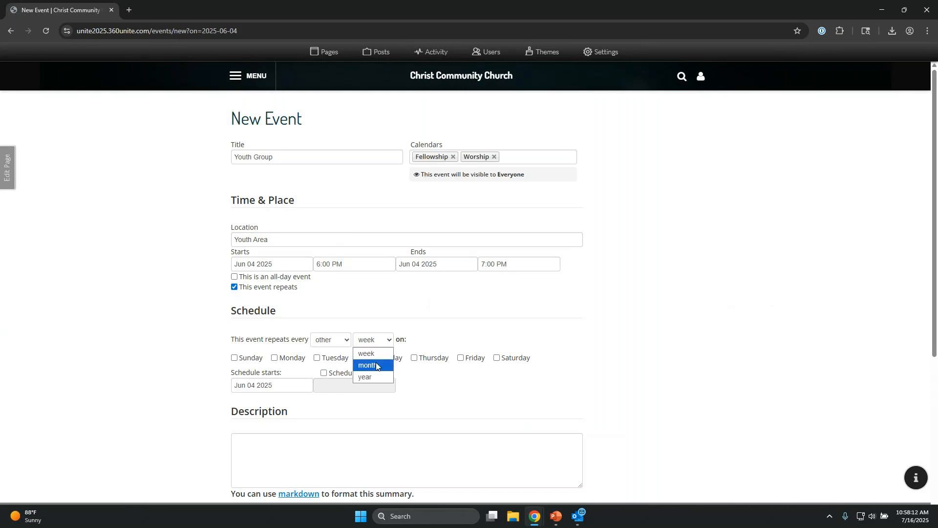
left_click(377, 364)
left_click(378, 342)
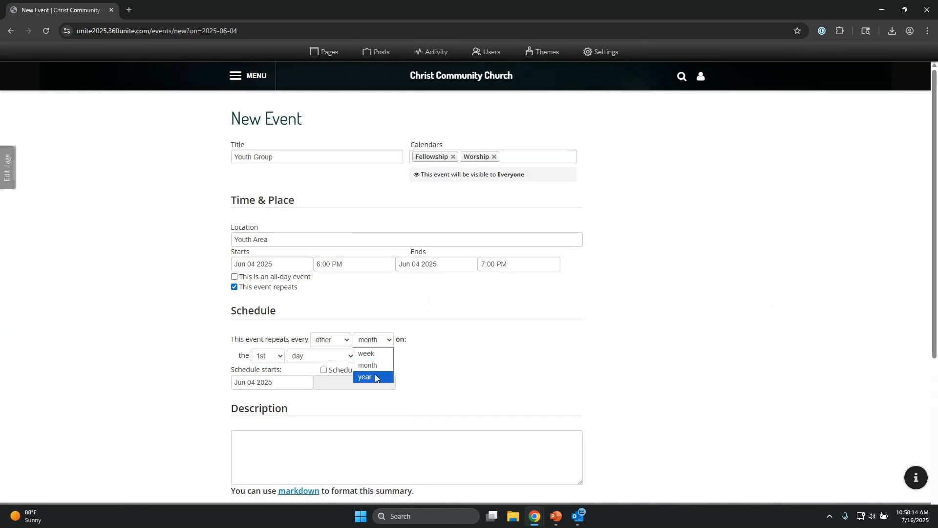
left_click(376, 347)
left_click(391, 341)
left_click(381, 354)
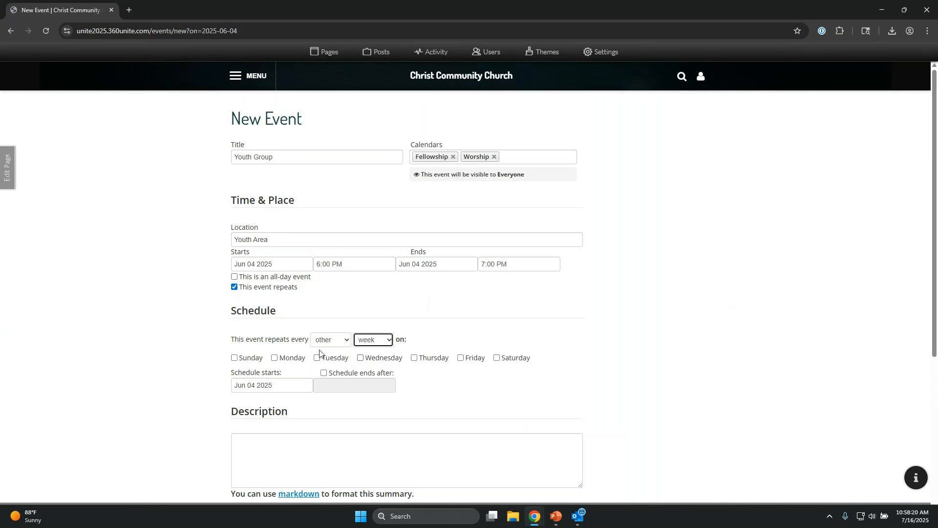
left_click(360, 358)
Give the repeat schedule an end date of Aug 13 2025.
left_click(324, 374)
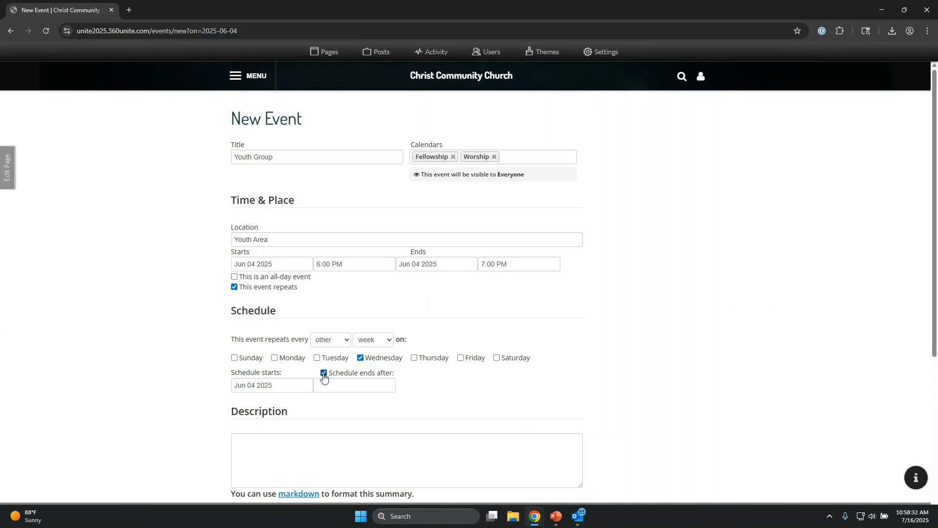
left_click(336, 381)
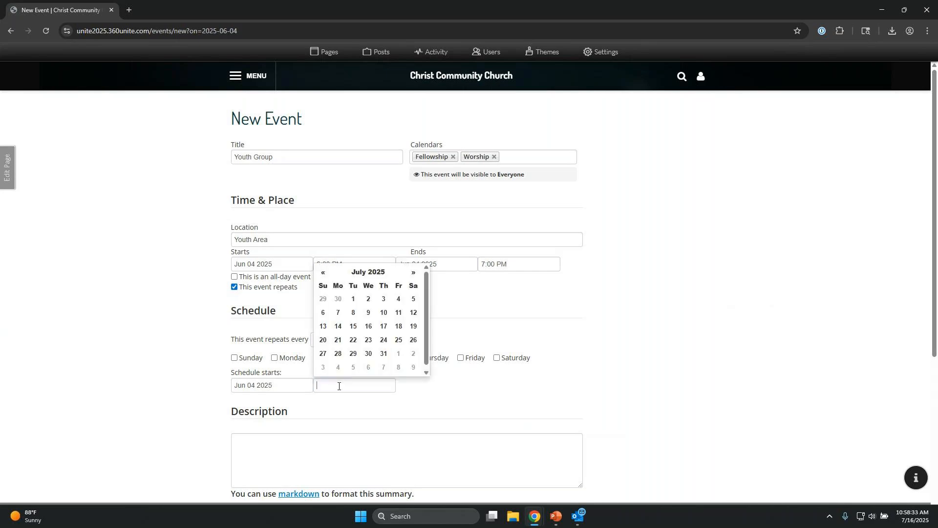
left_click(414, 272)
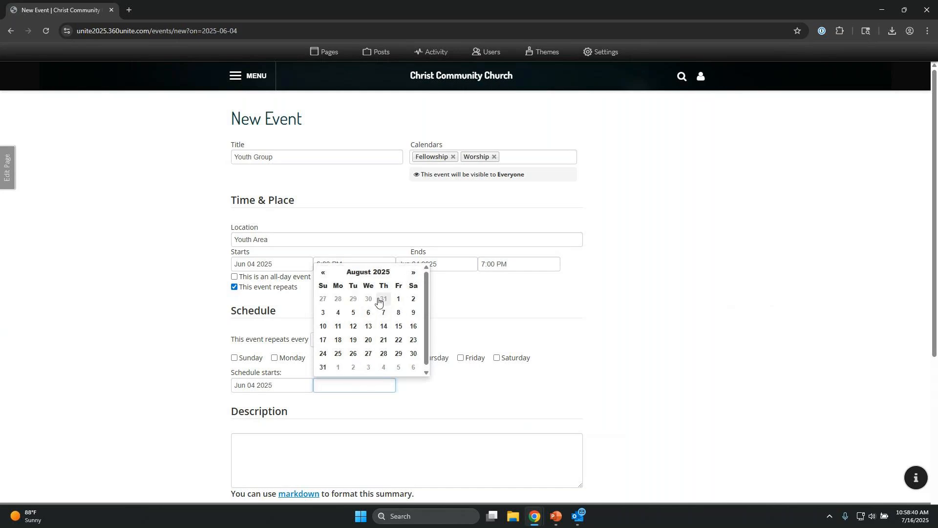
left_click(323, 272)
left_click(323, 273)
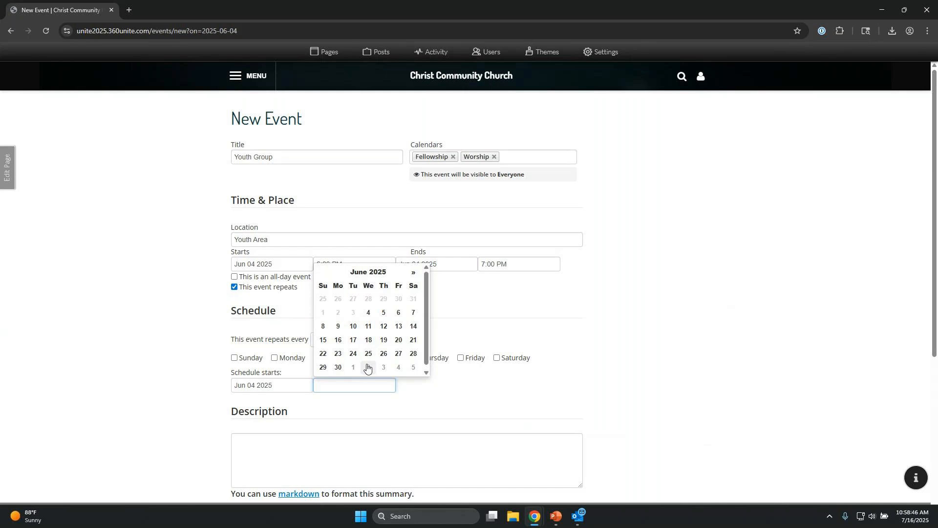
left_click(415, 275)
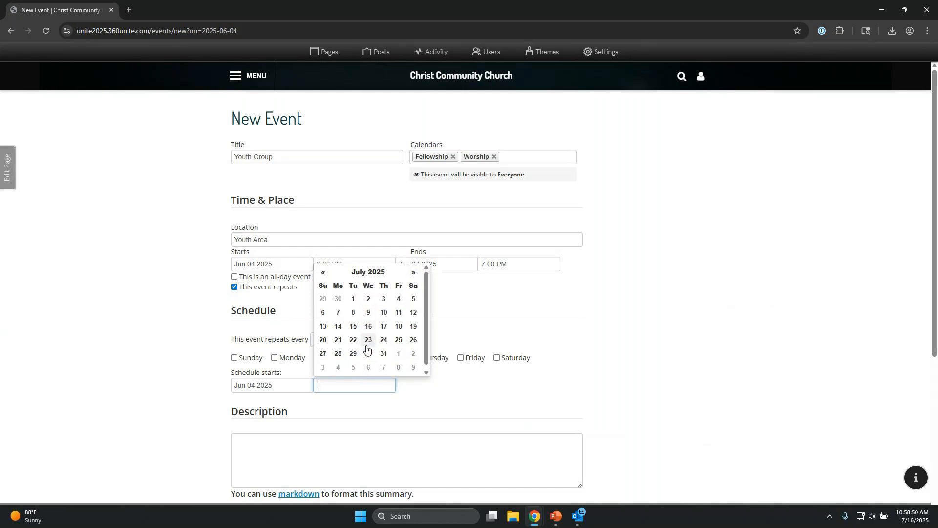
left_click(414, 273)
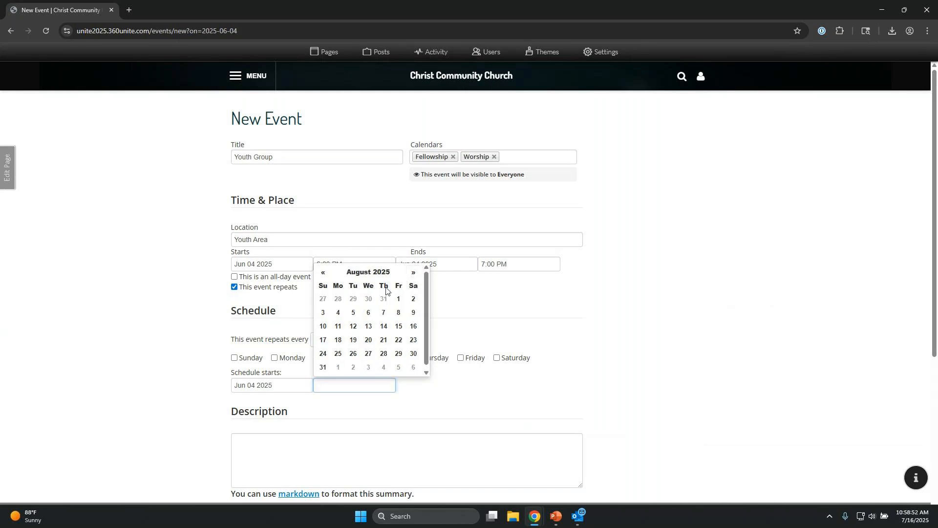
left_click(369, 326)
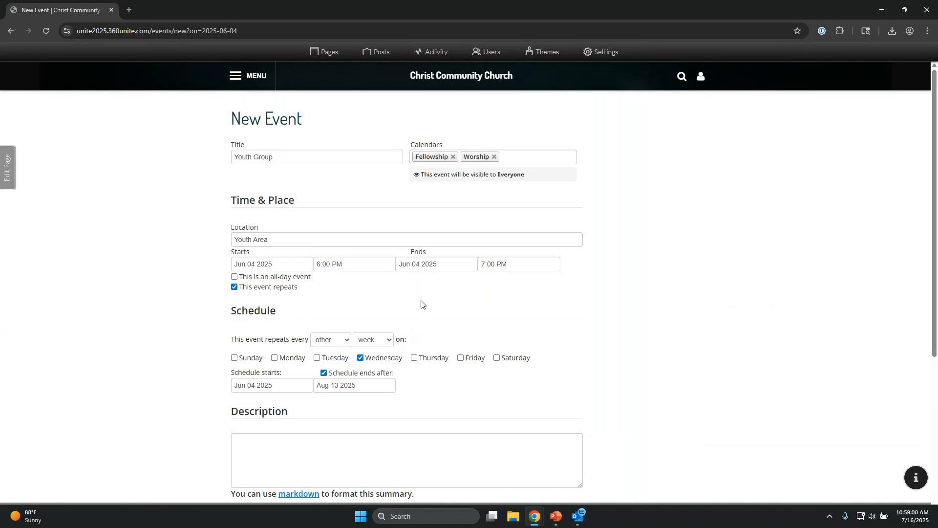
Turn on invitations for the event, look through the list of people to invite, and turn invitations off again.
scroll(383, 370, "down", 2)
left_click(293, 352)
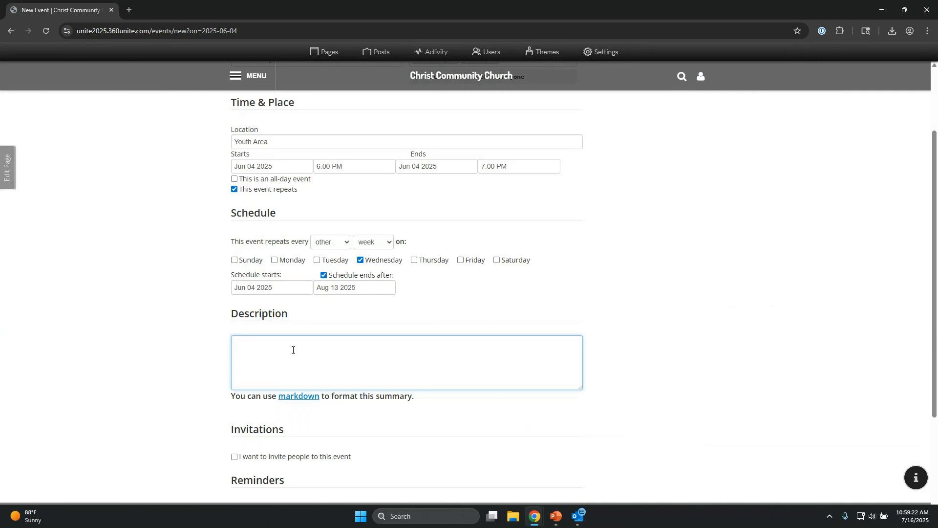
scroll(293, 355, "down", 3)
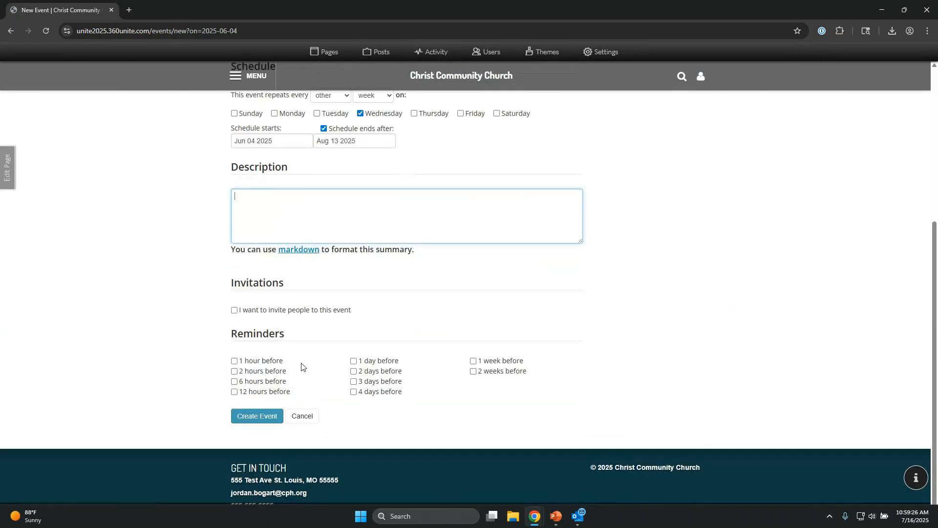
left_click(263, 309)
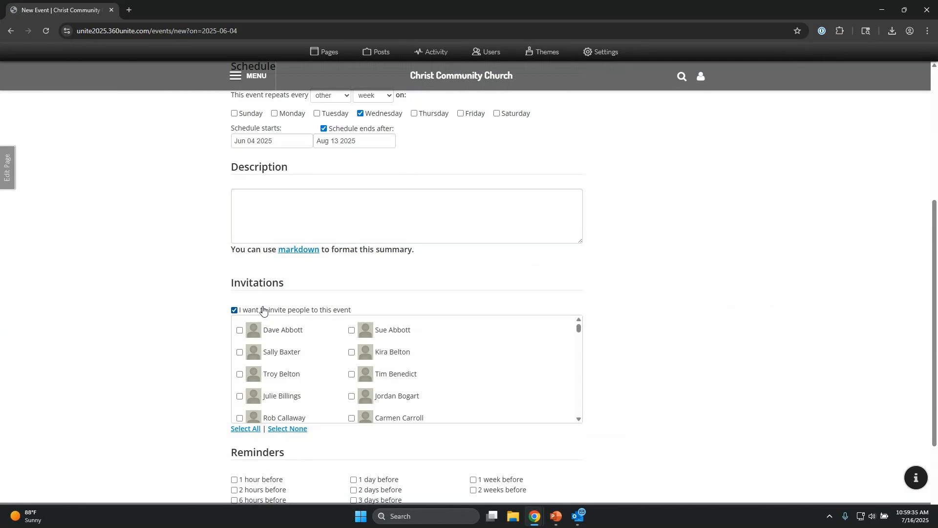
scroll(312, 359, "down", 5)
scroll(335, 366, "down", 2)
scroll(327, 372, "up", 4)
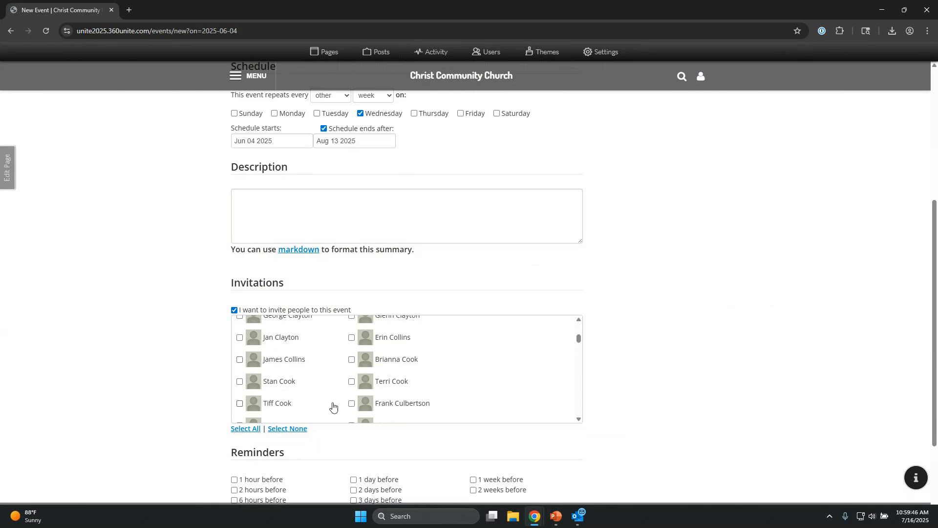
scroll(332, 410, "down", 2)
scroll(709, 416, "down", 3)
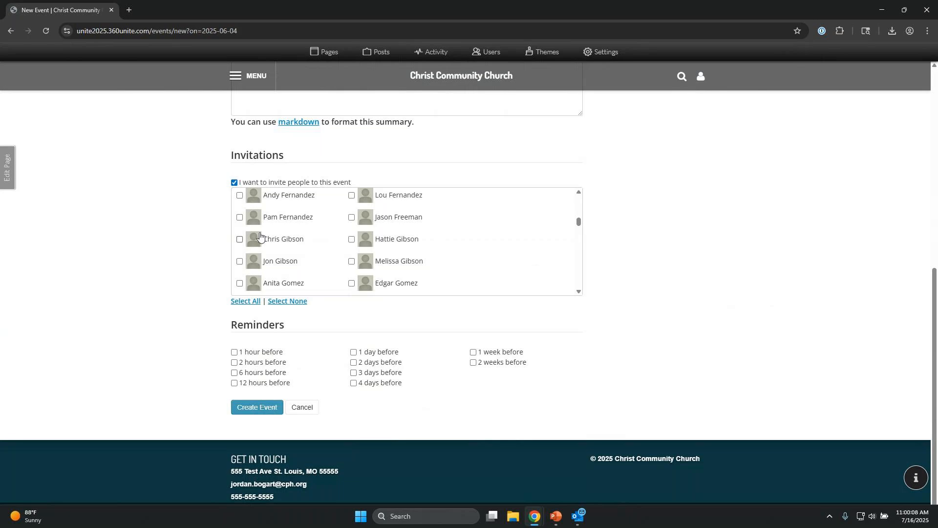
left_click(234, 182)
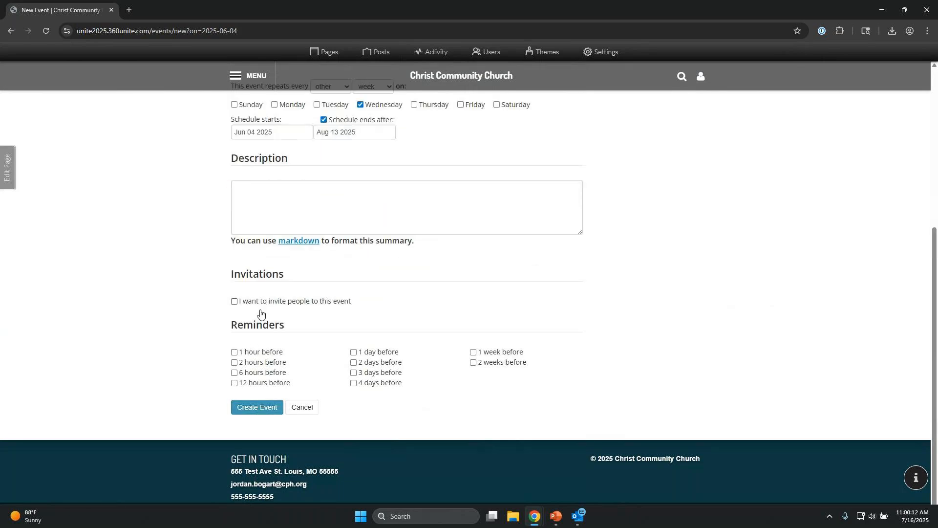
Create the Youth Group event and place the cursor in the new comment field on its page.
left_click(257, 407)
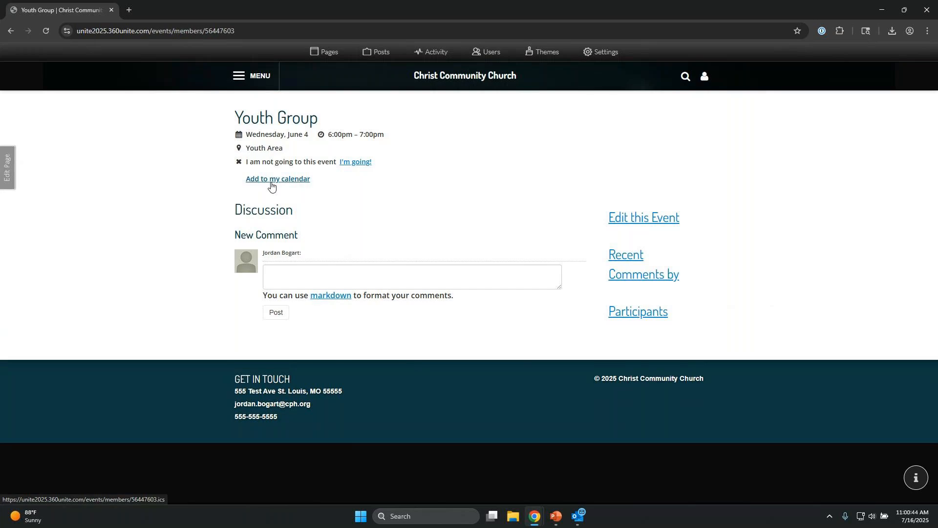
left_click(321, 273)
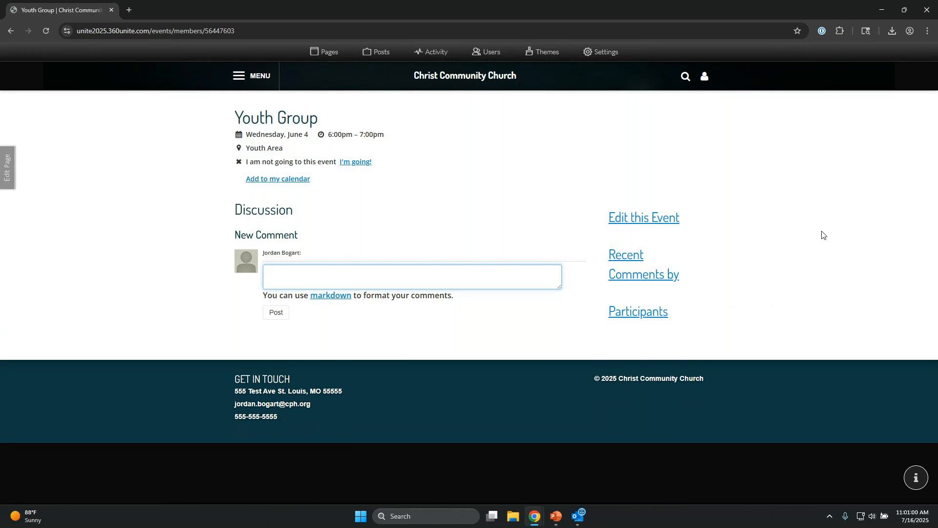
Go to the church calendar from the site navigation and open the June 18 occurrence of Youth Group.
left_click(251, 76)
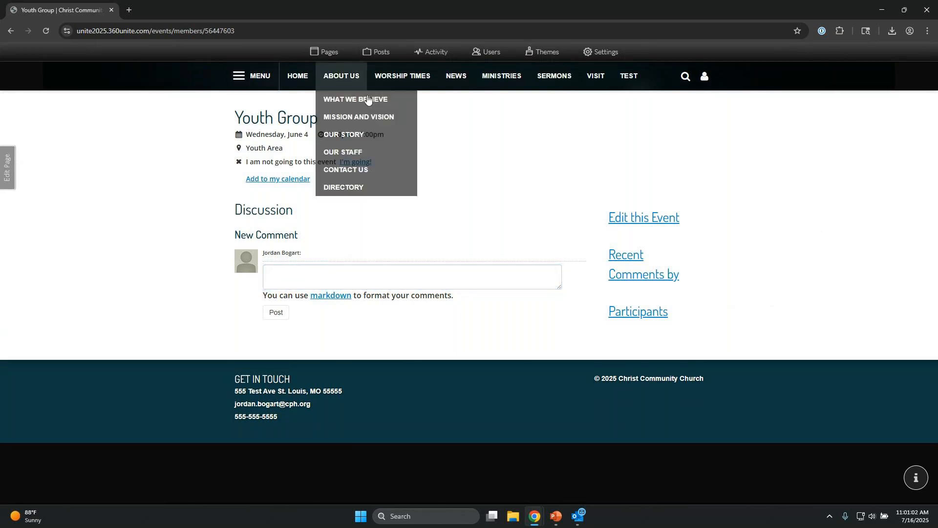
mouse_move(456, 77)
left_click(461, 97)
mouse_move(467, 198)
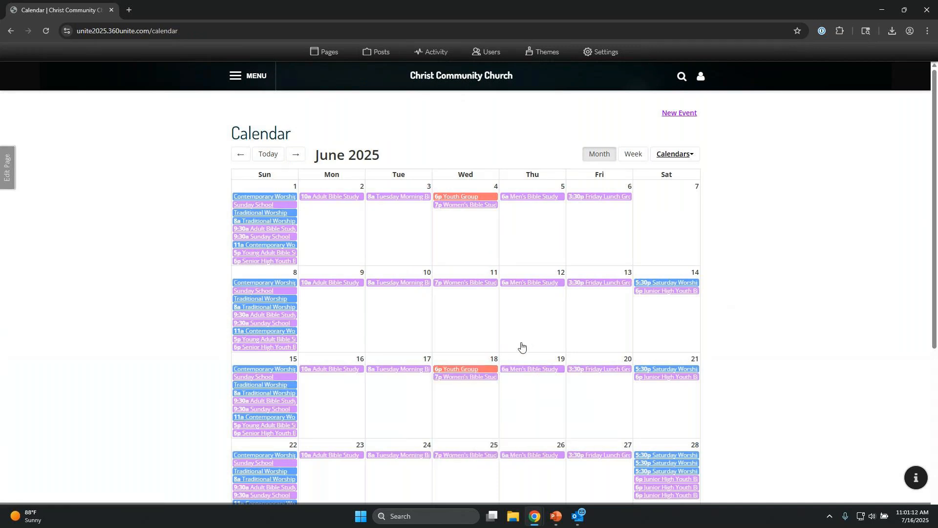
mouse_move(476, 372)
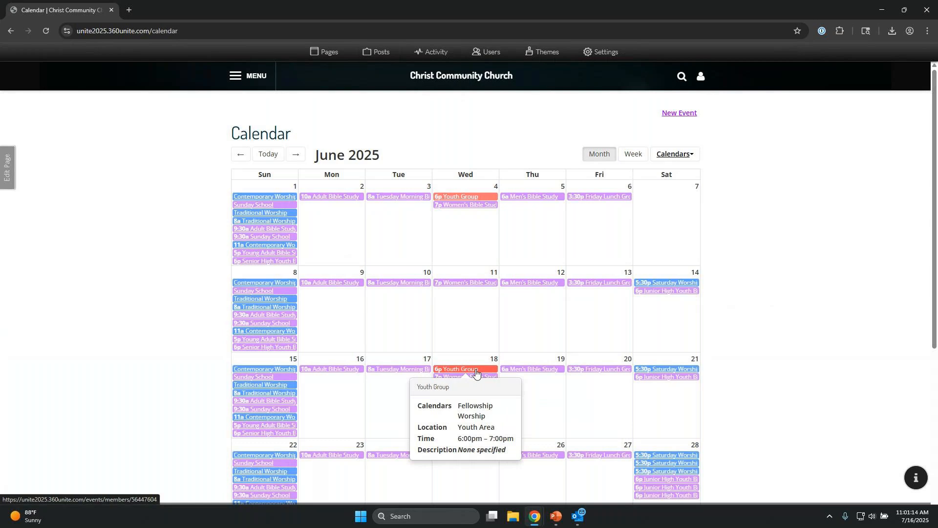
left_click(475, 368)
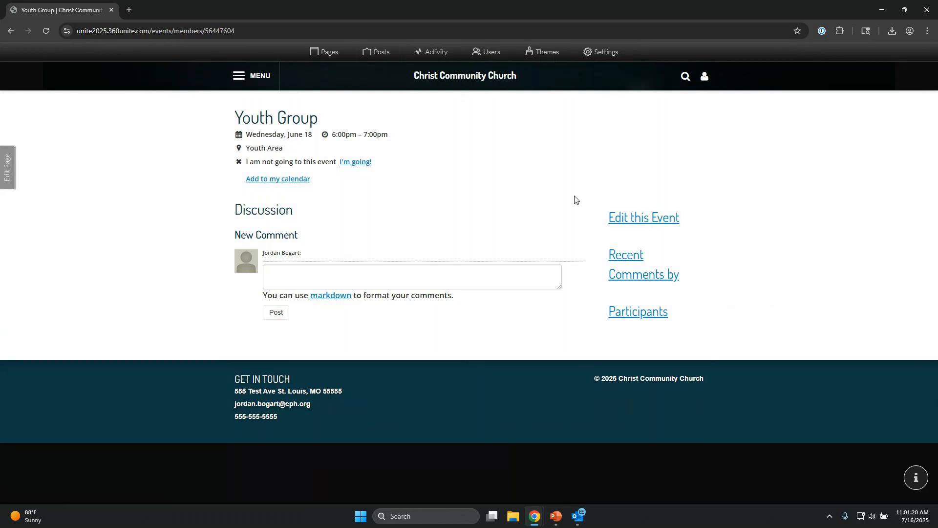
Open the June 18 Youth Group event for editing and set its update scope to all future events.
left_click(663, 218)
scroll(364, 302, "down", 2)
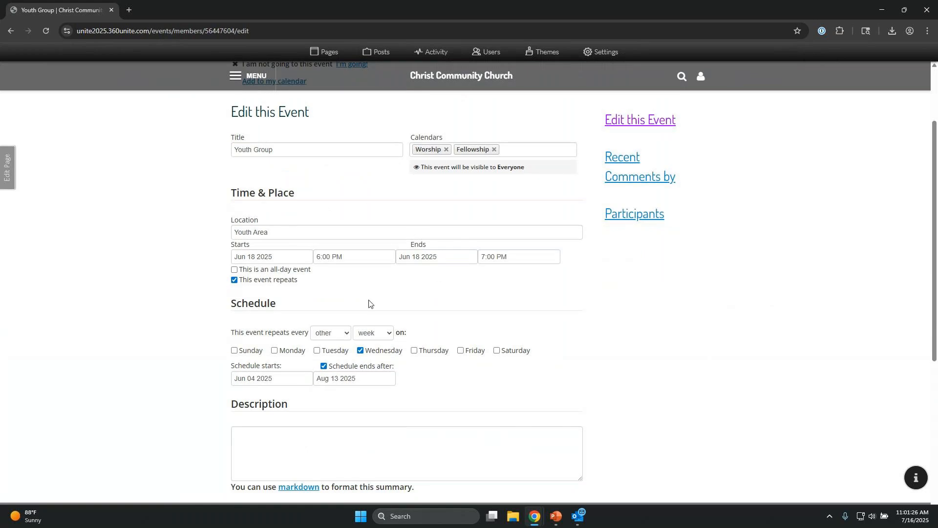
scroll(329, 376, "down", 4)
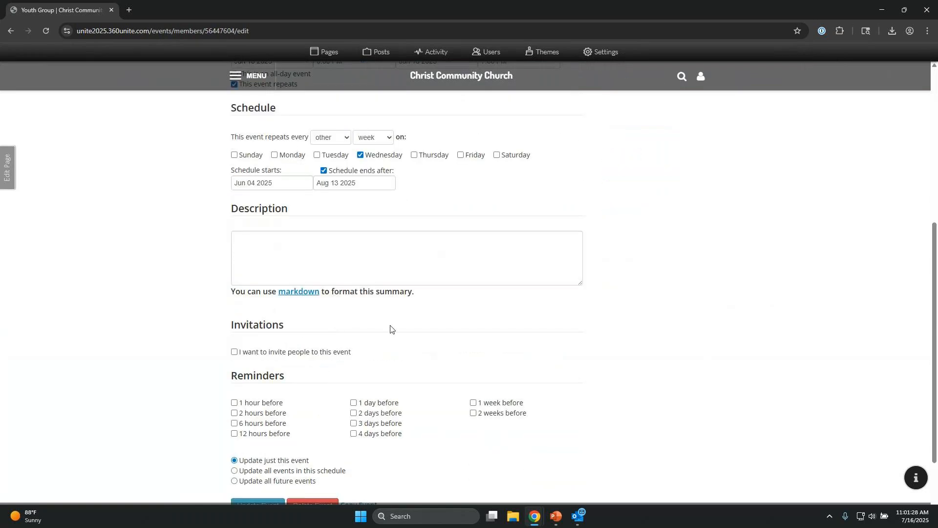
scroll(389, 327, "down", 2)
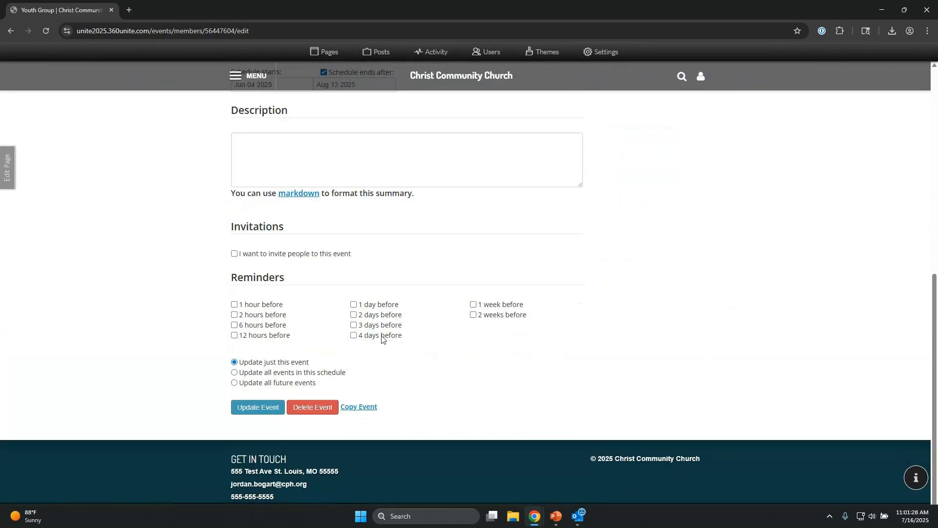
left_click(254, 374)
left_click(282, 384)
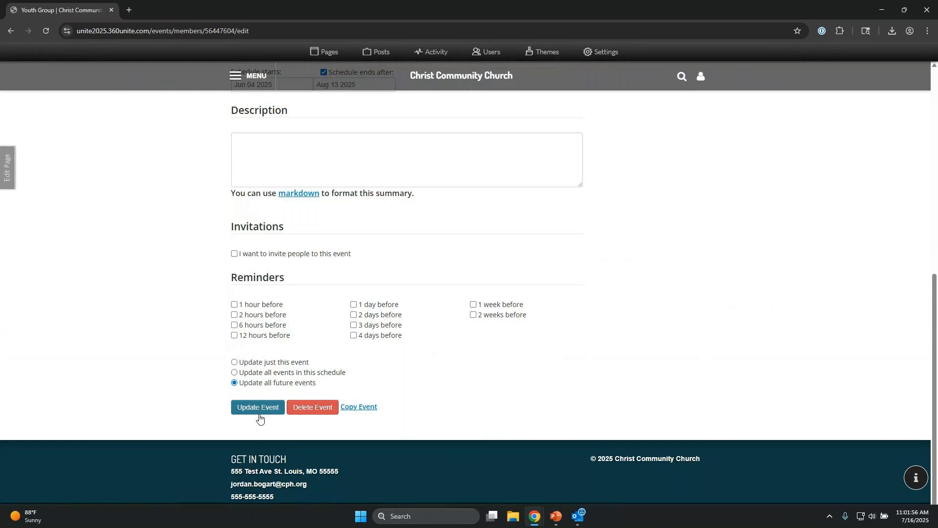
Bring up the event's deletion options, choose deleting all events with this schedule, and cancel the deletion.
left_click(310, 408)
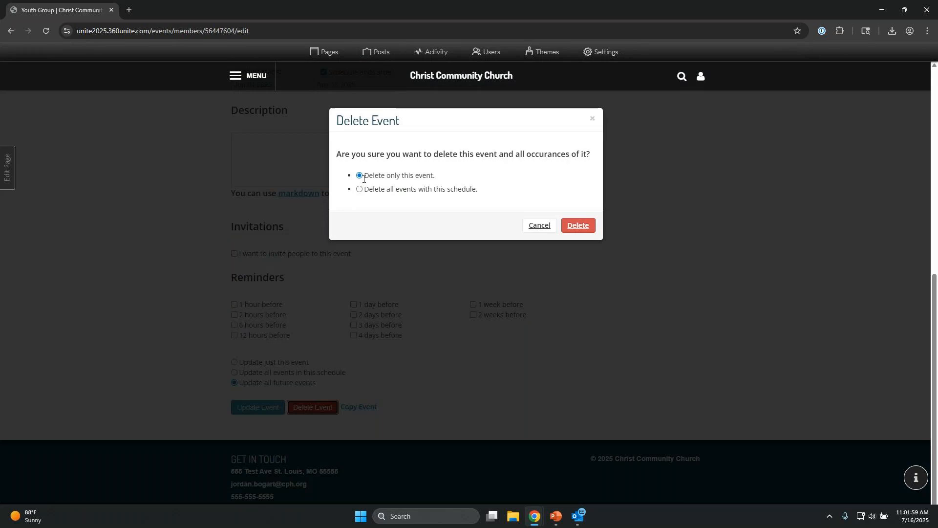
left_click(360, 190)
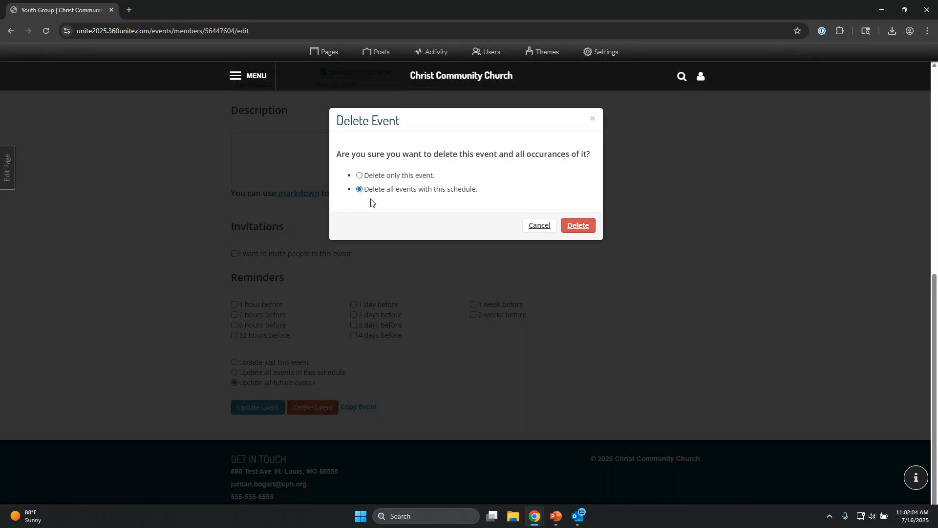
left_click(532, 226)
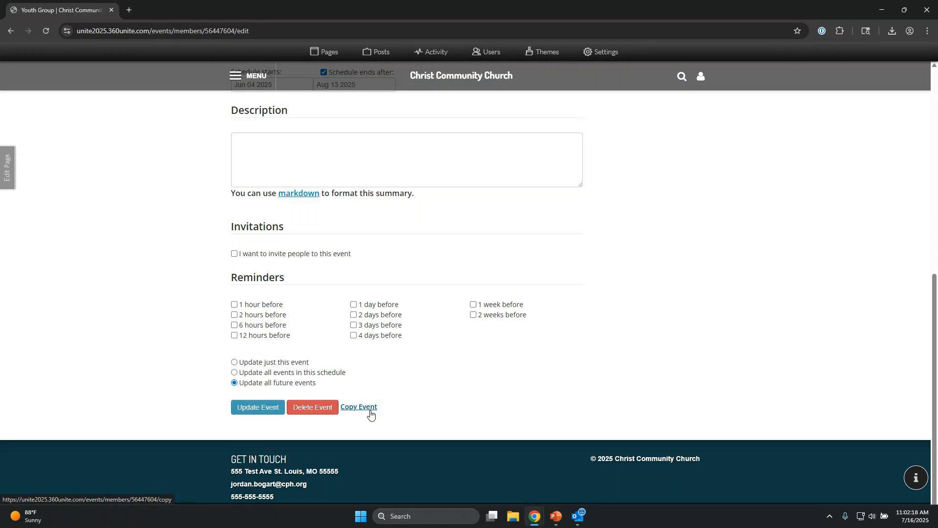
Return to the beginning of the event's edit form and switch to the running PowerPoint slide show.
scroll(513, 363, "up", 8)
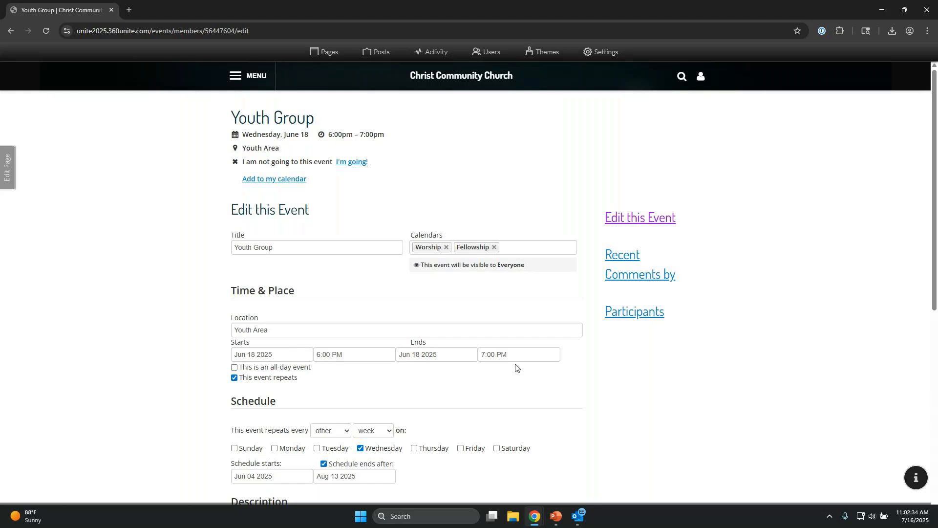
key("ctrl+alt+Tab")
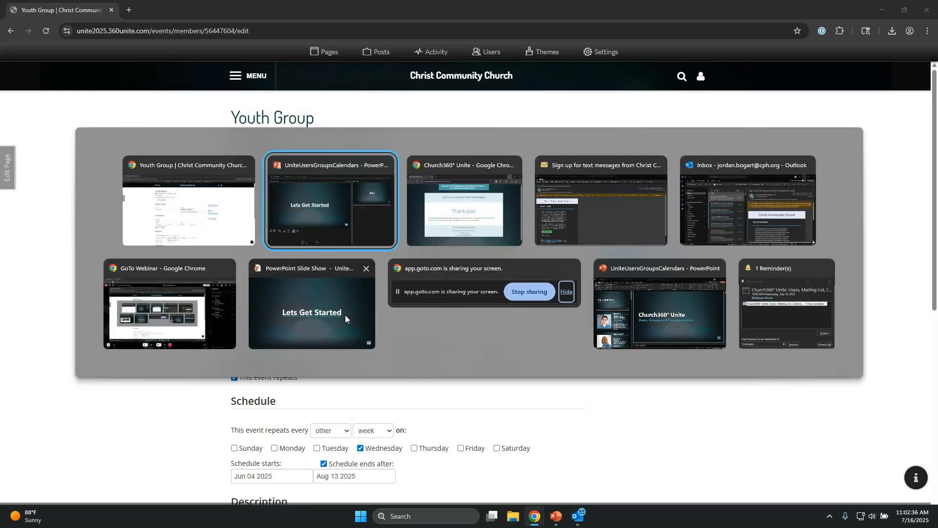
left_click(345, 315)
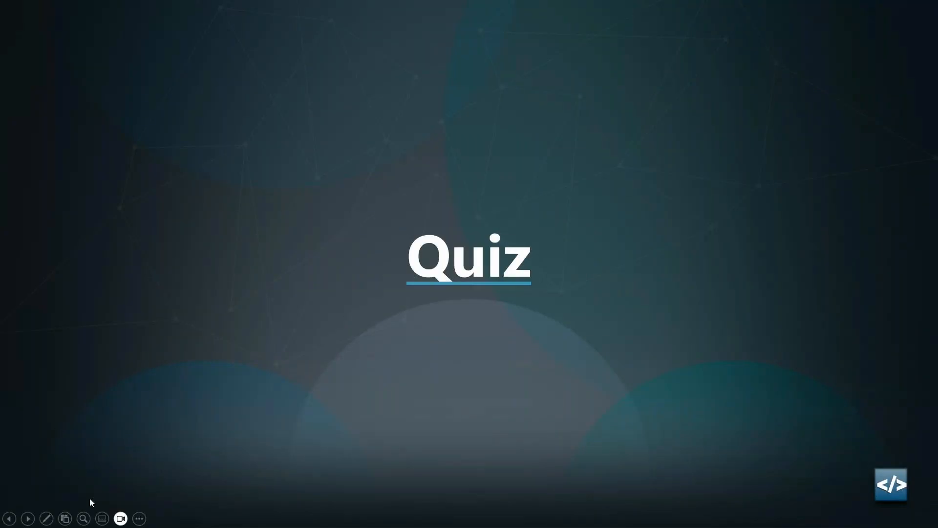